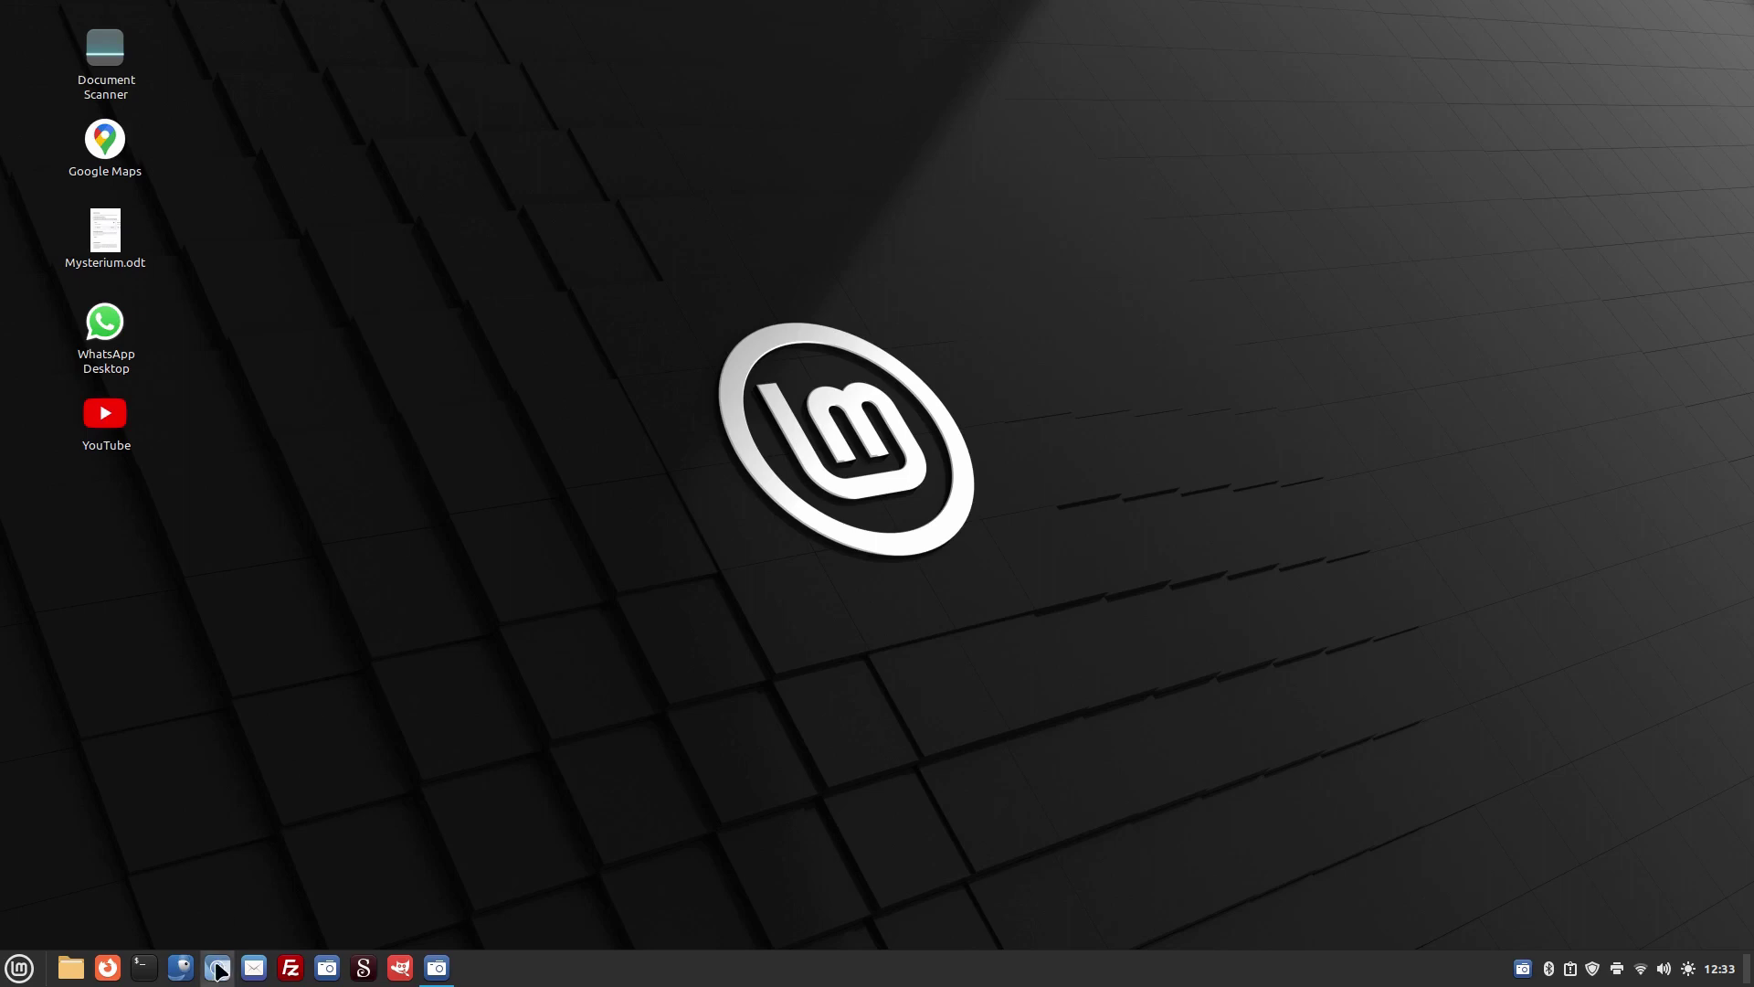
- Launch Chromium and load oracle.com/cloud/free to reach the Oracle Cloud Free Tier page
click(217, 968)
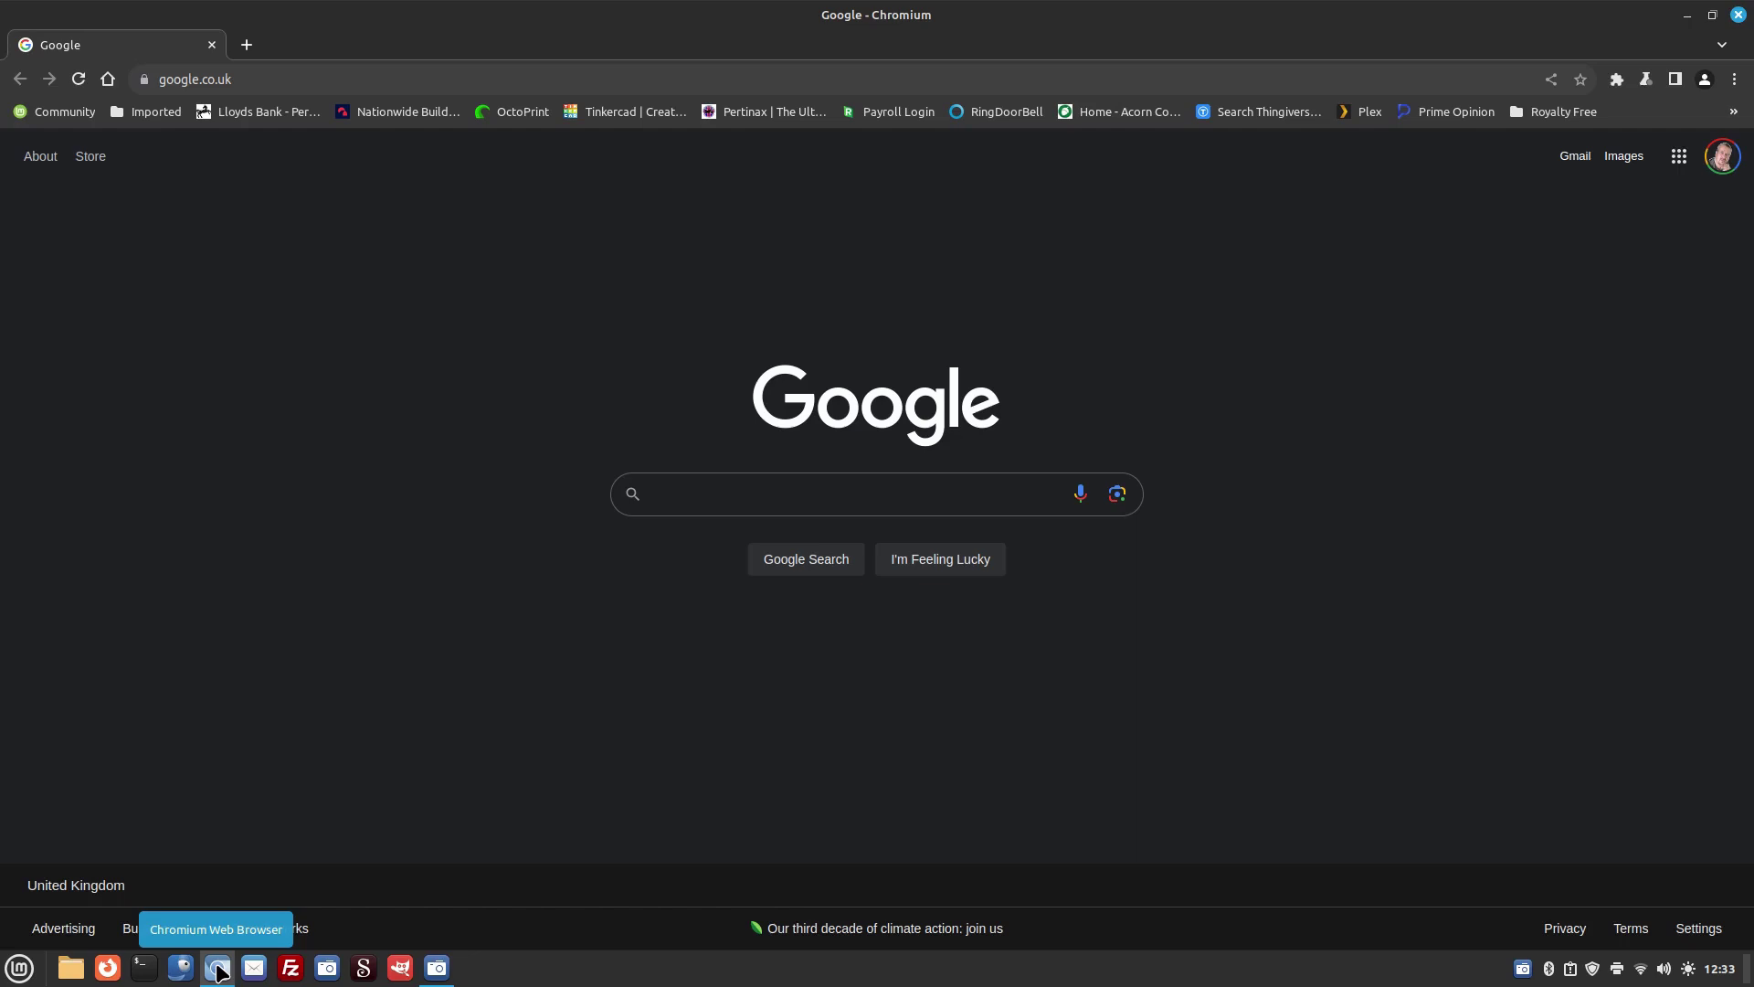
click(288, 80)
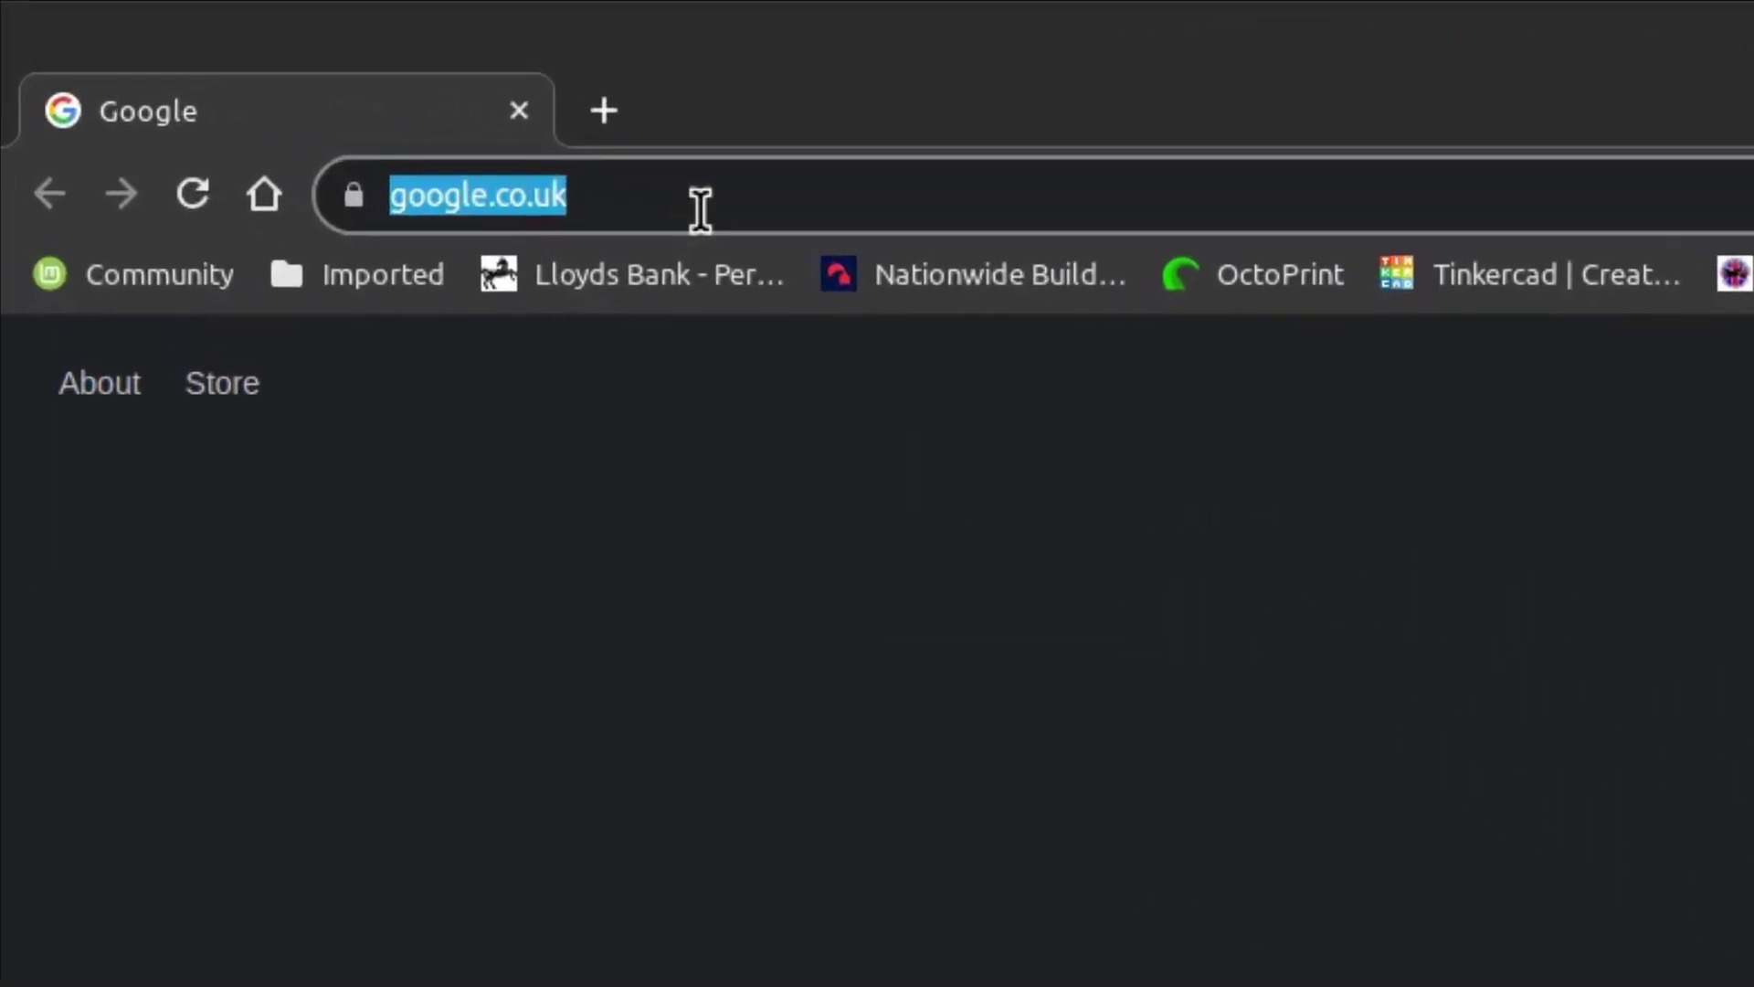
text(orac)
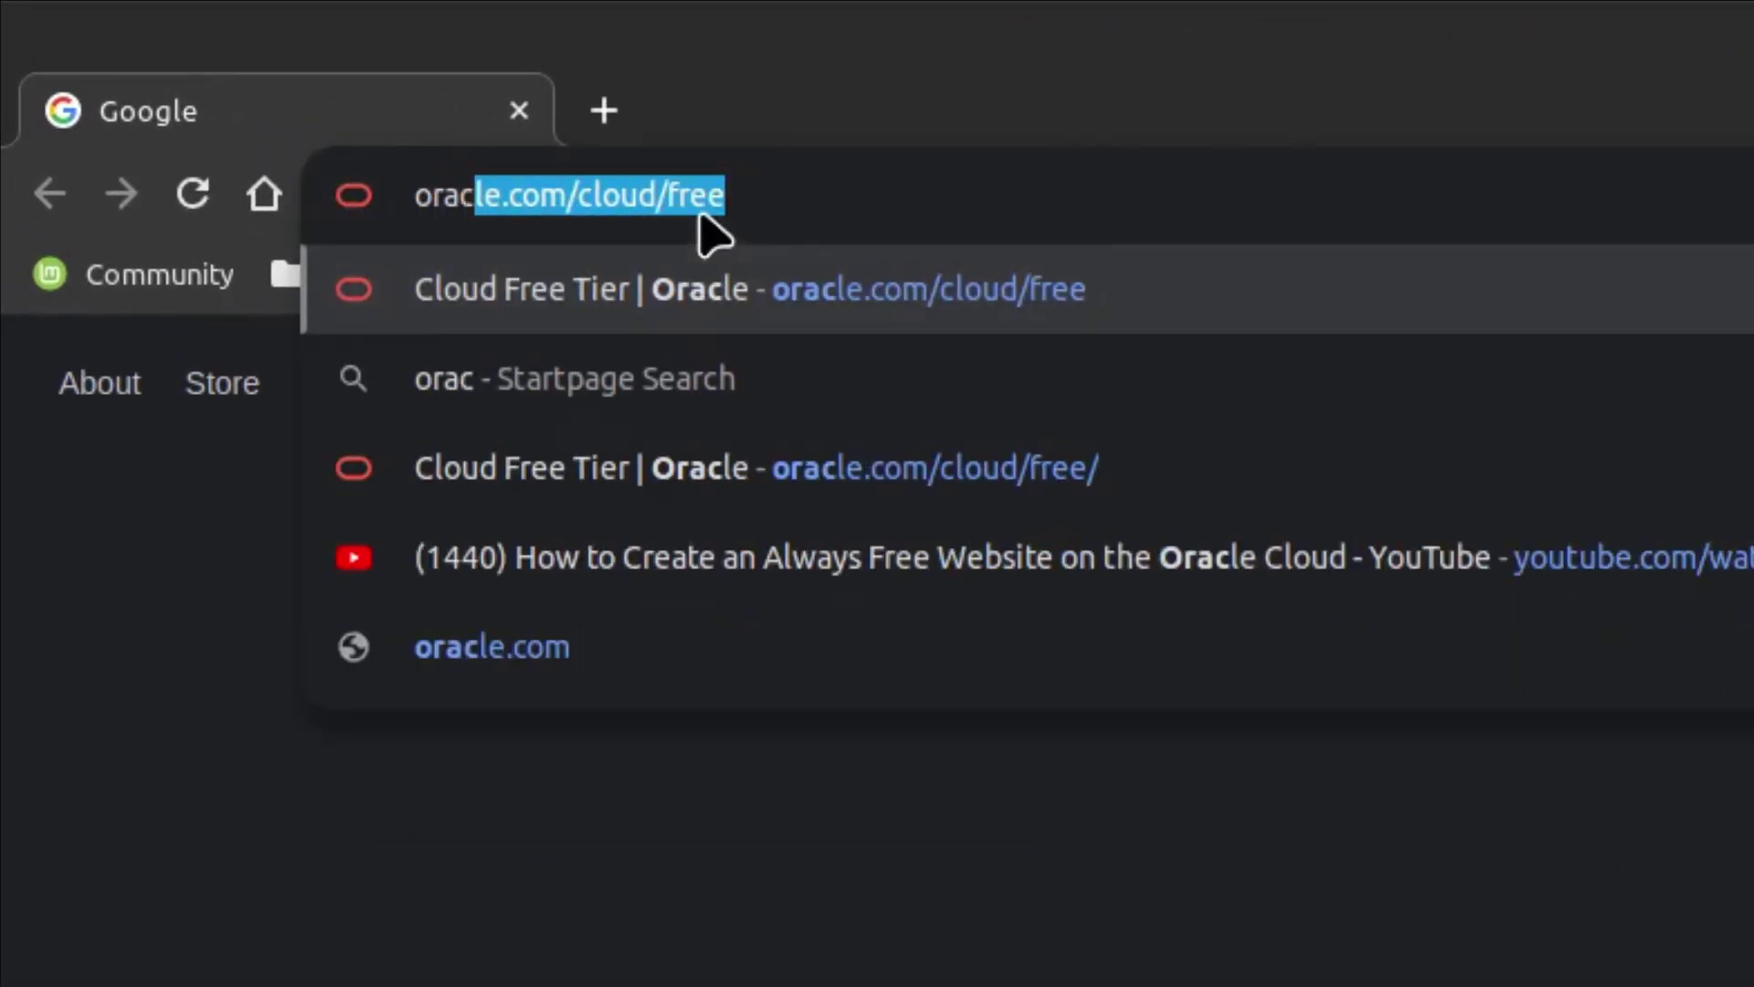
text(l)
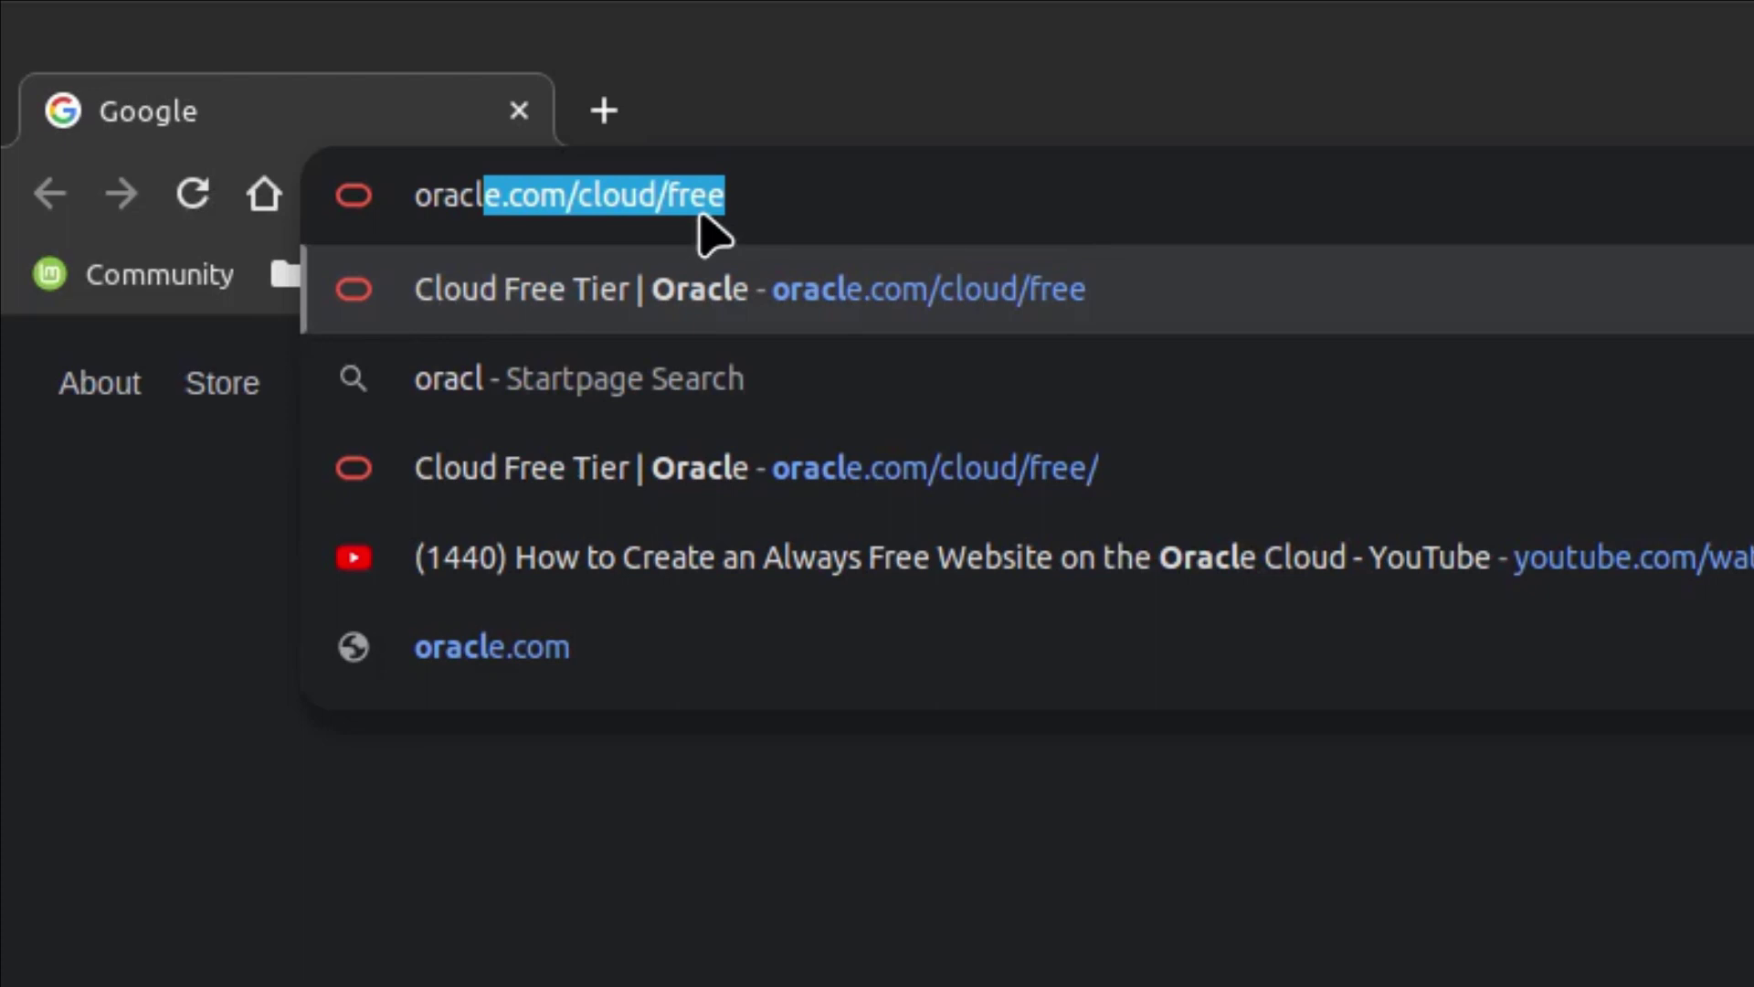
key(Return)
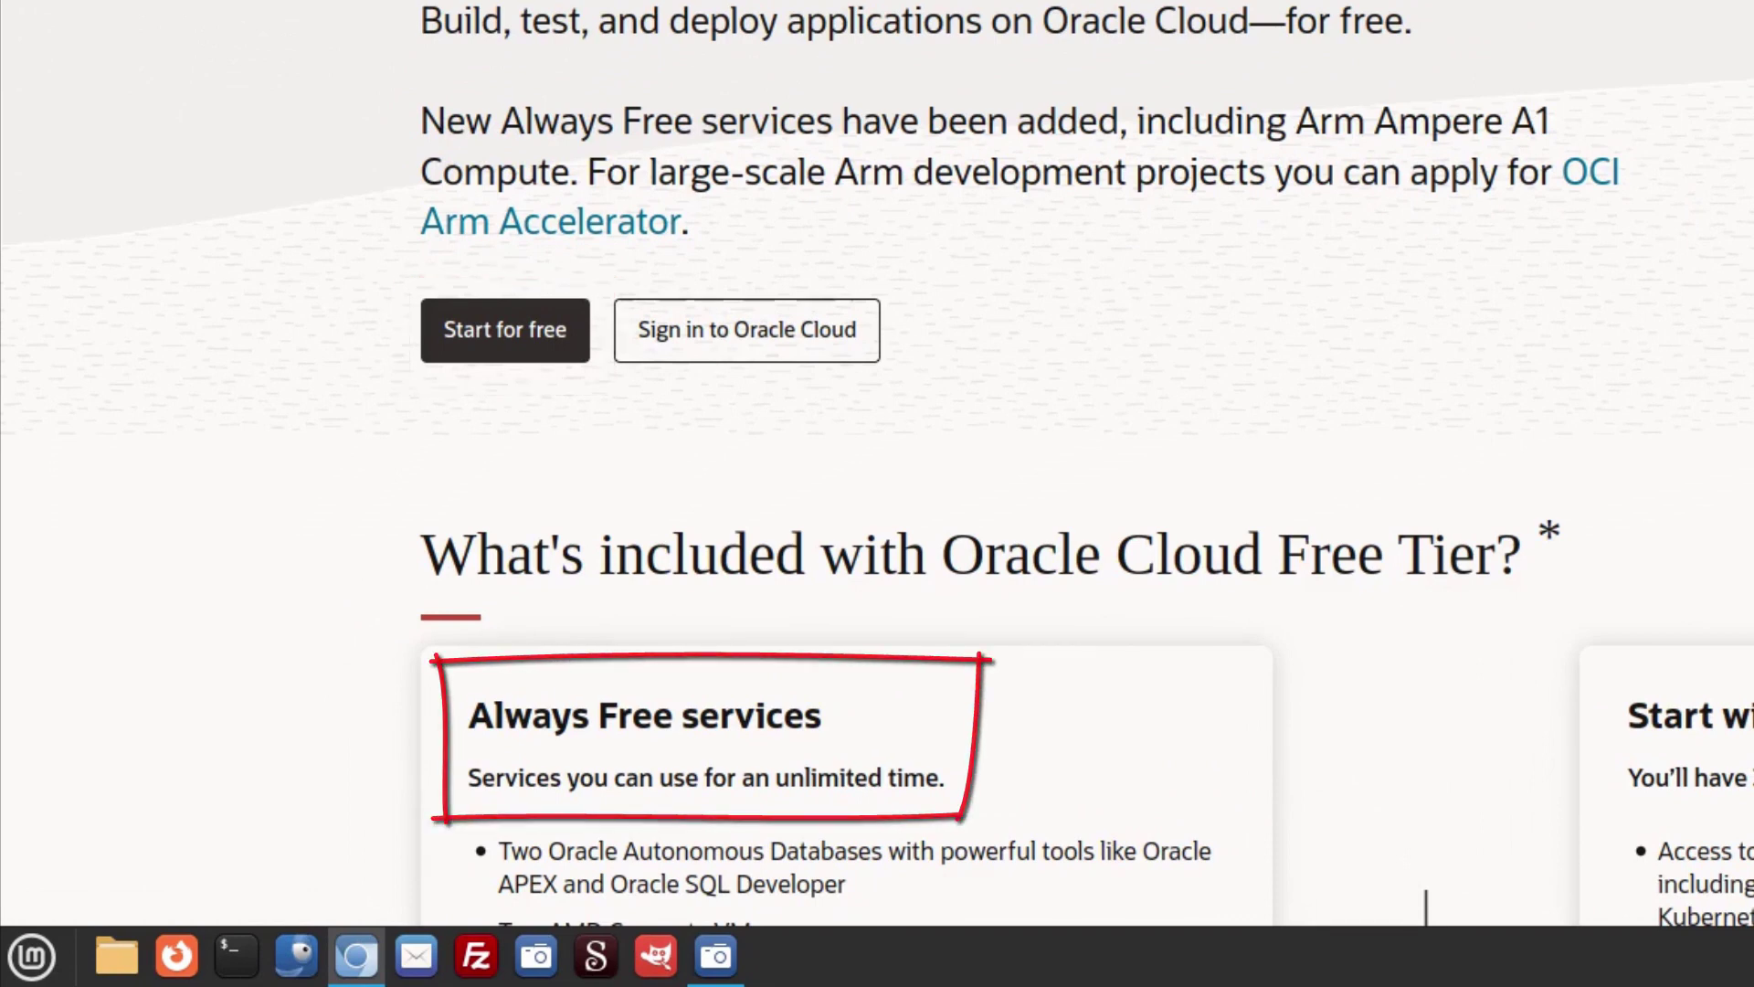
scroll(1338, 364, down, 4)
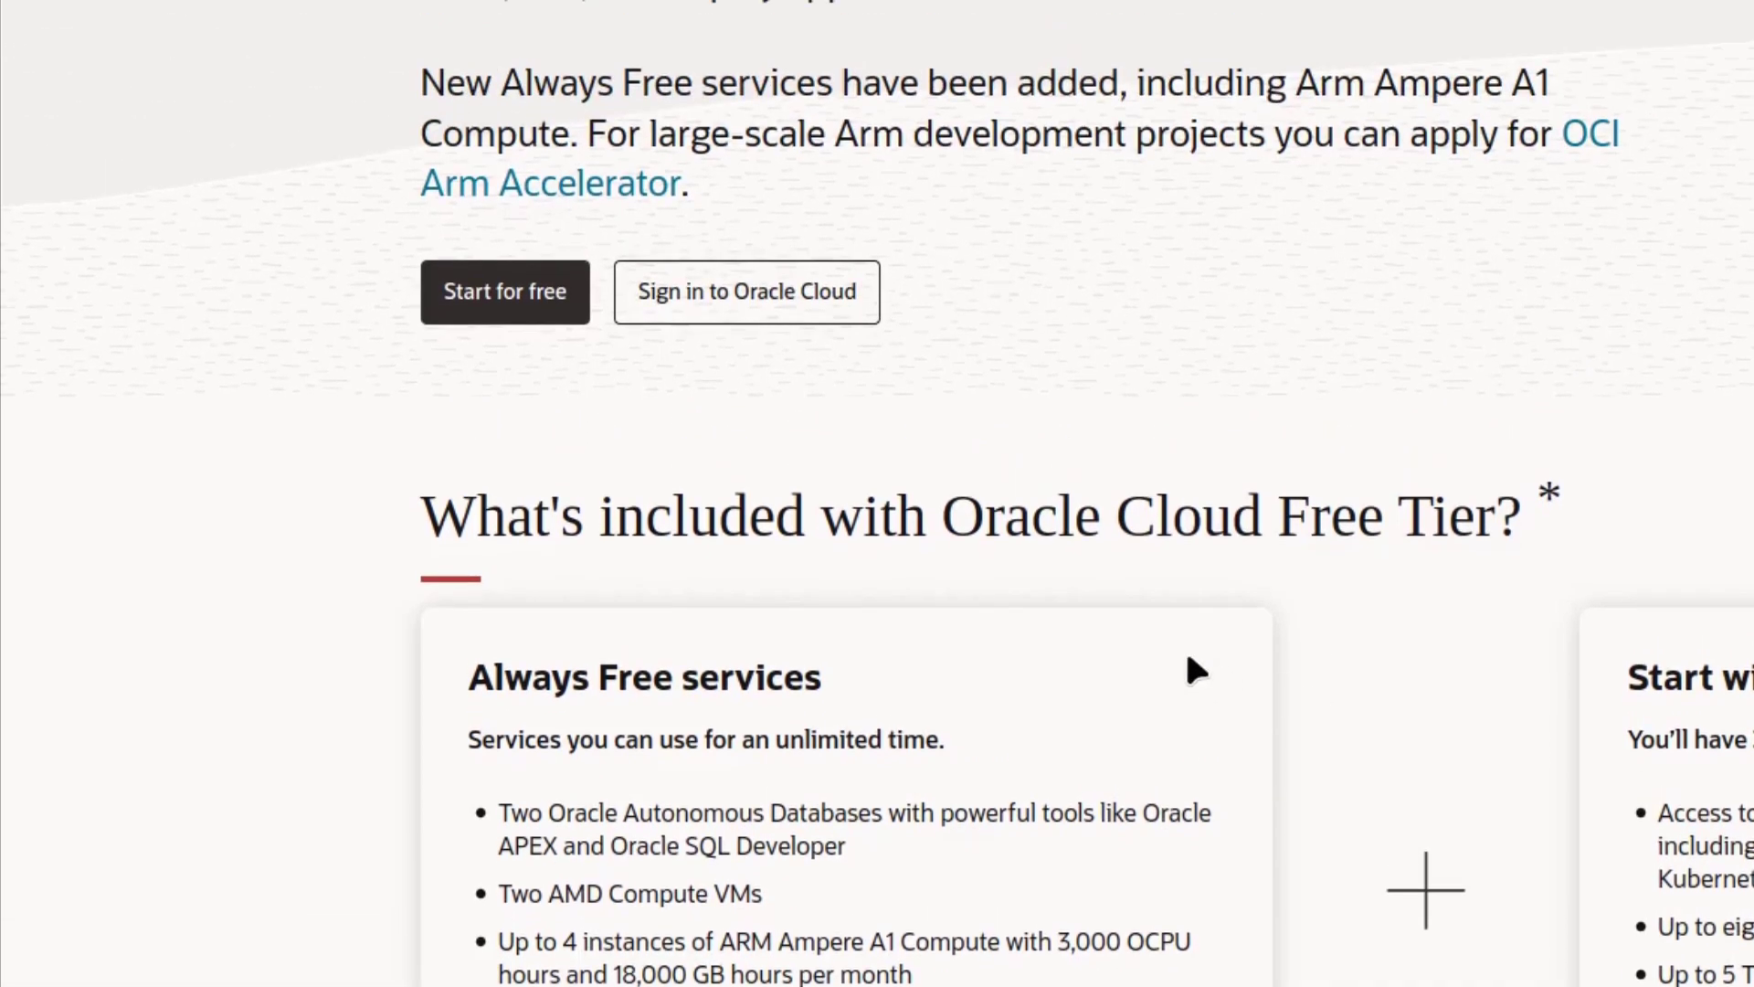
- Start the free signup and choose United Kingdom as the country
click(507, 299)
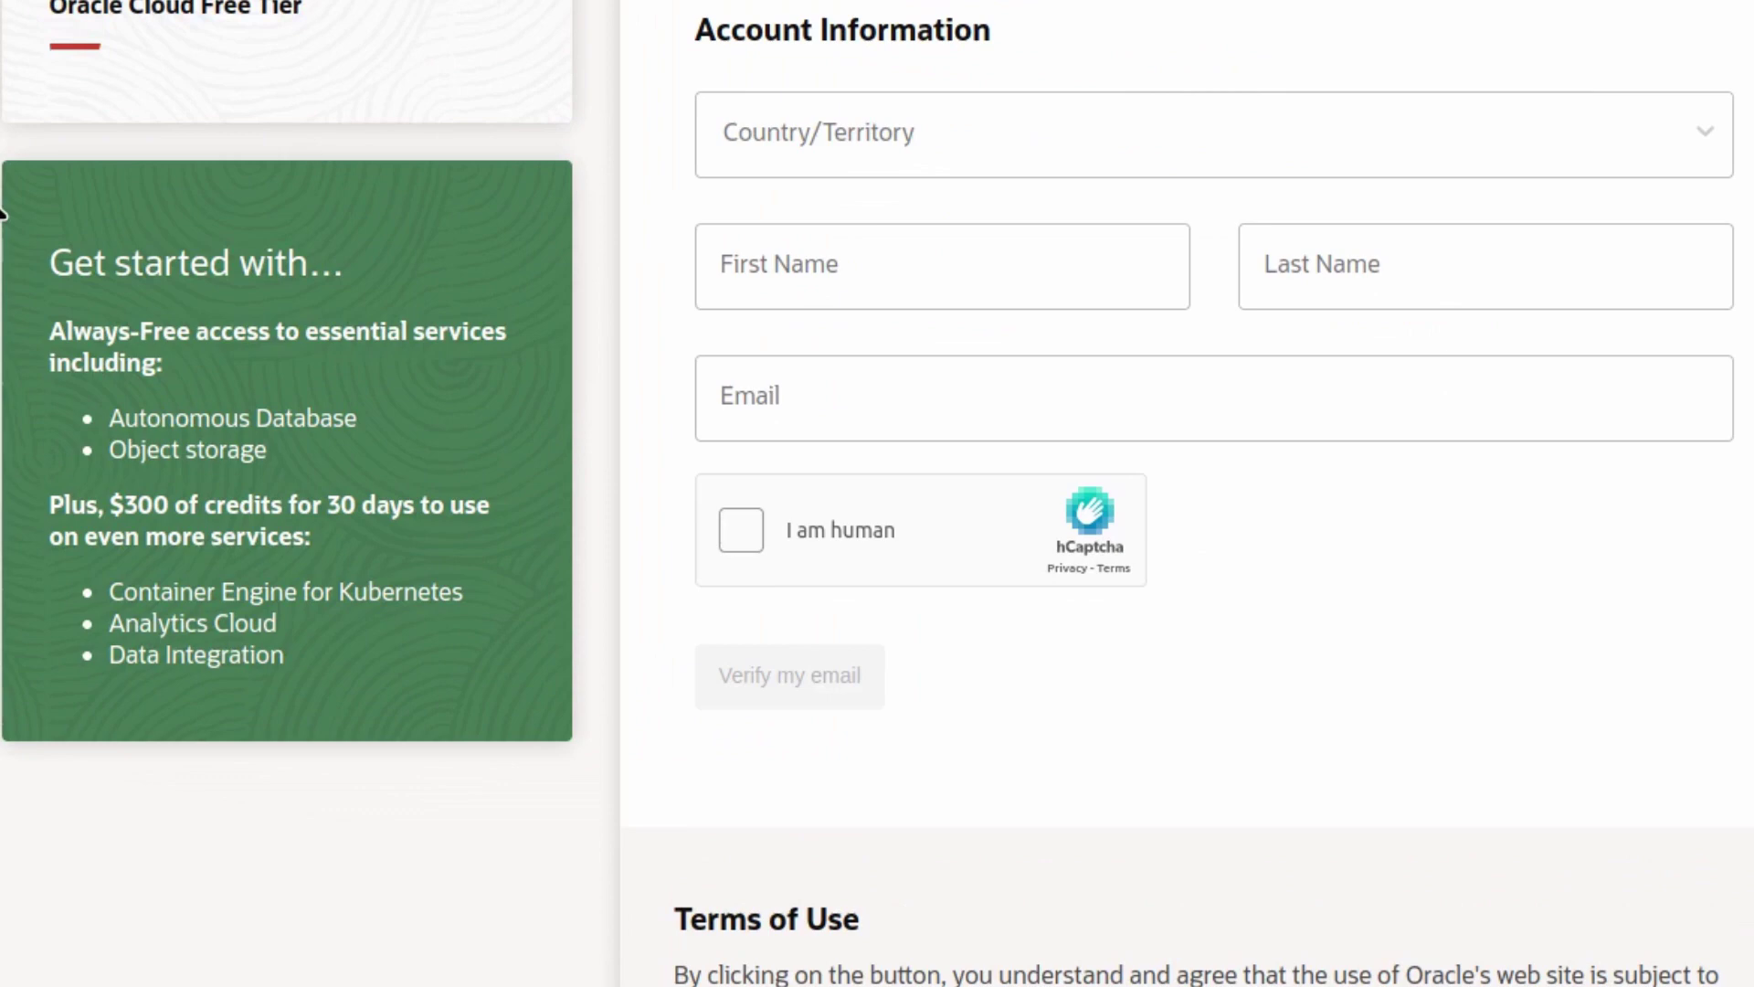
click(794, 128)
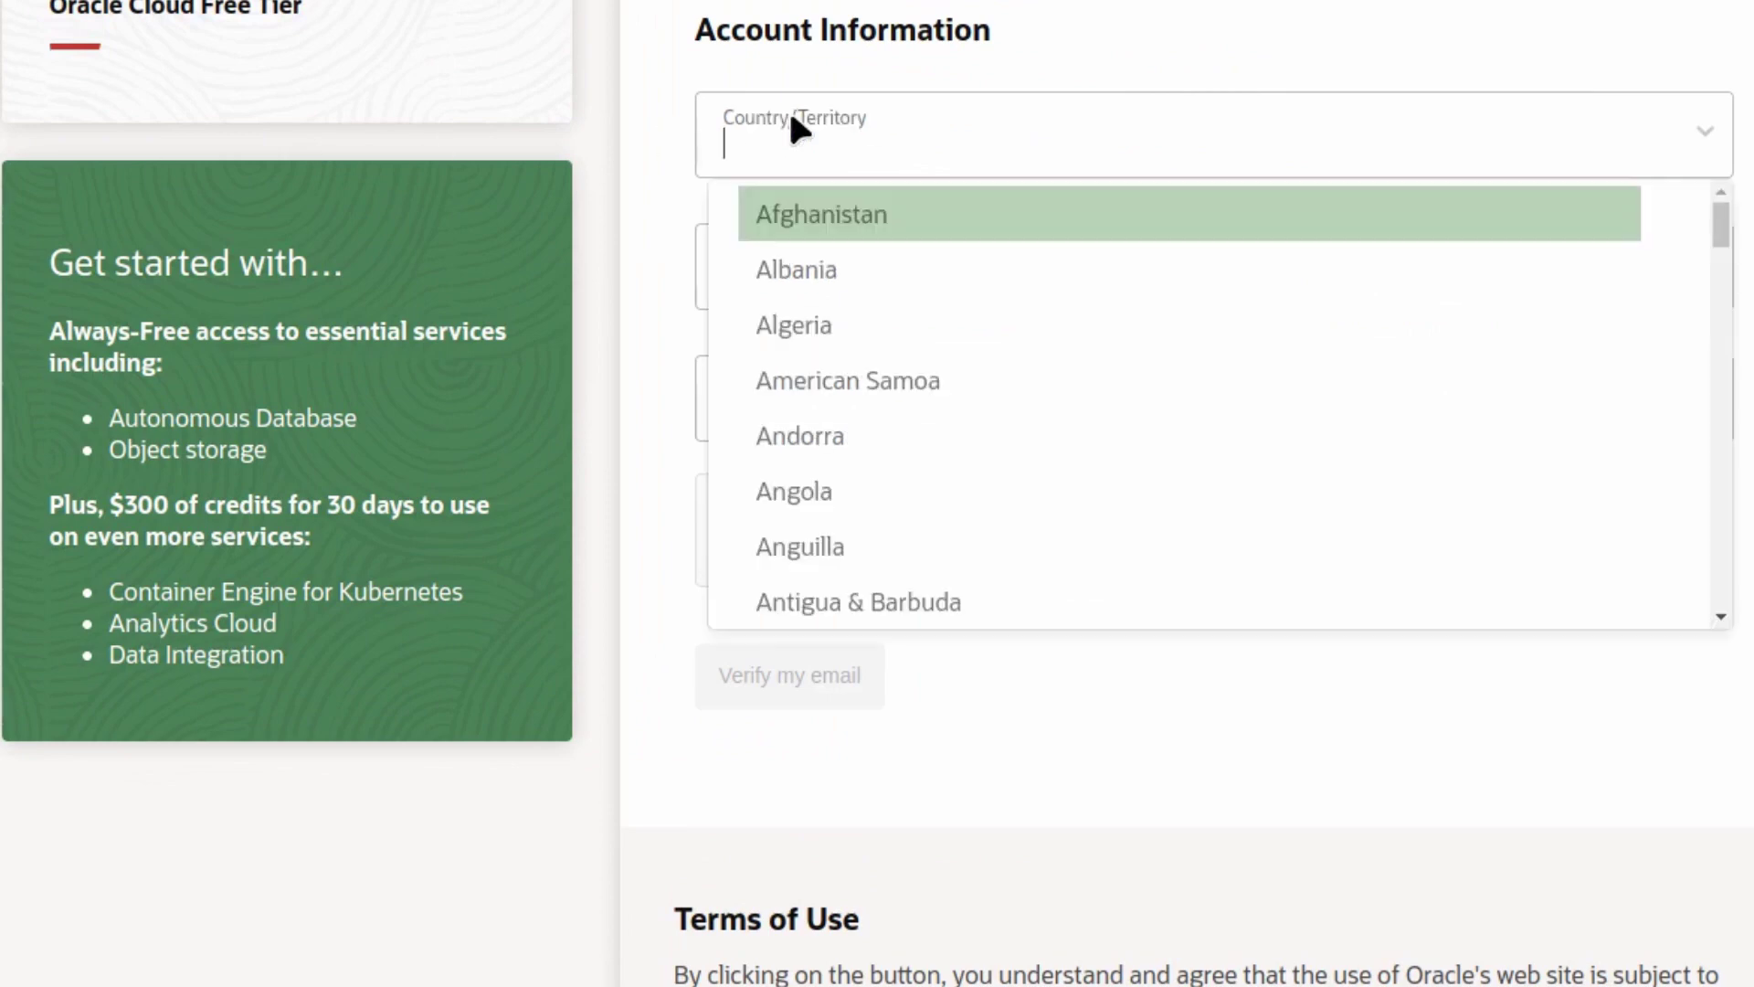
text(unit)
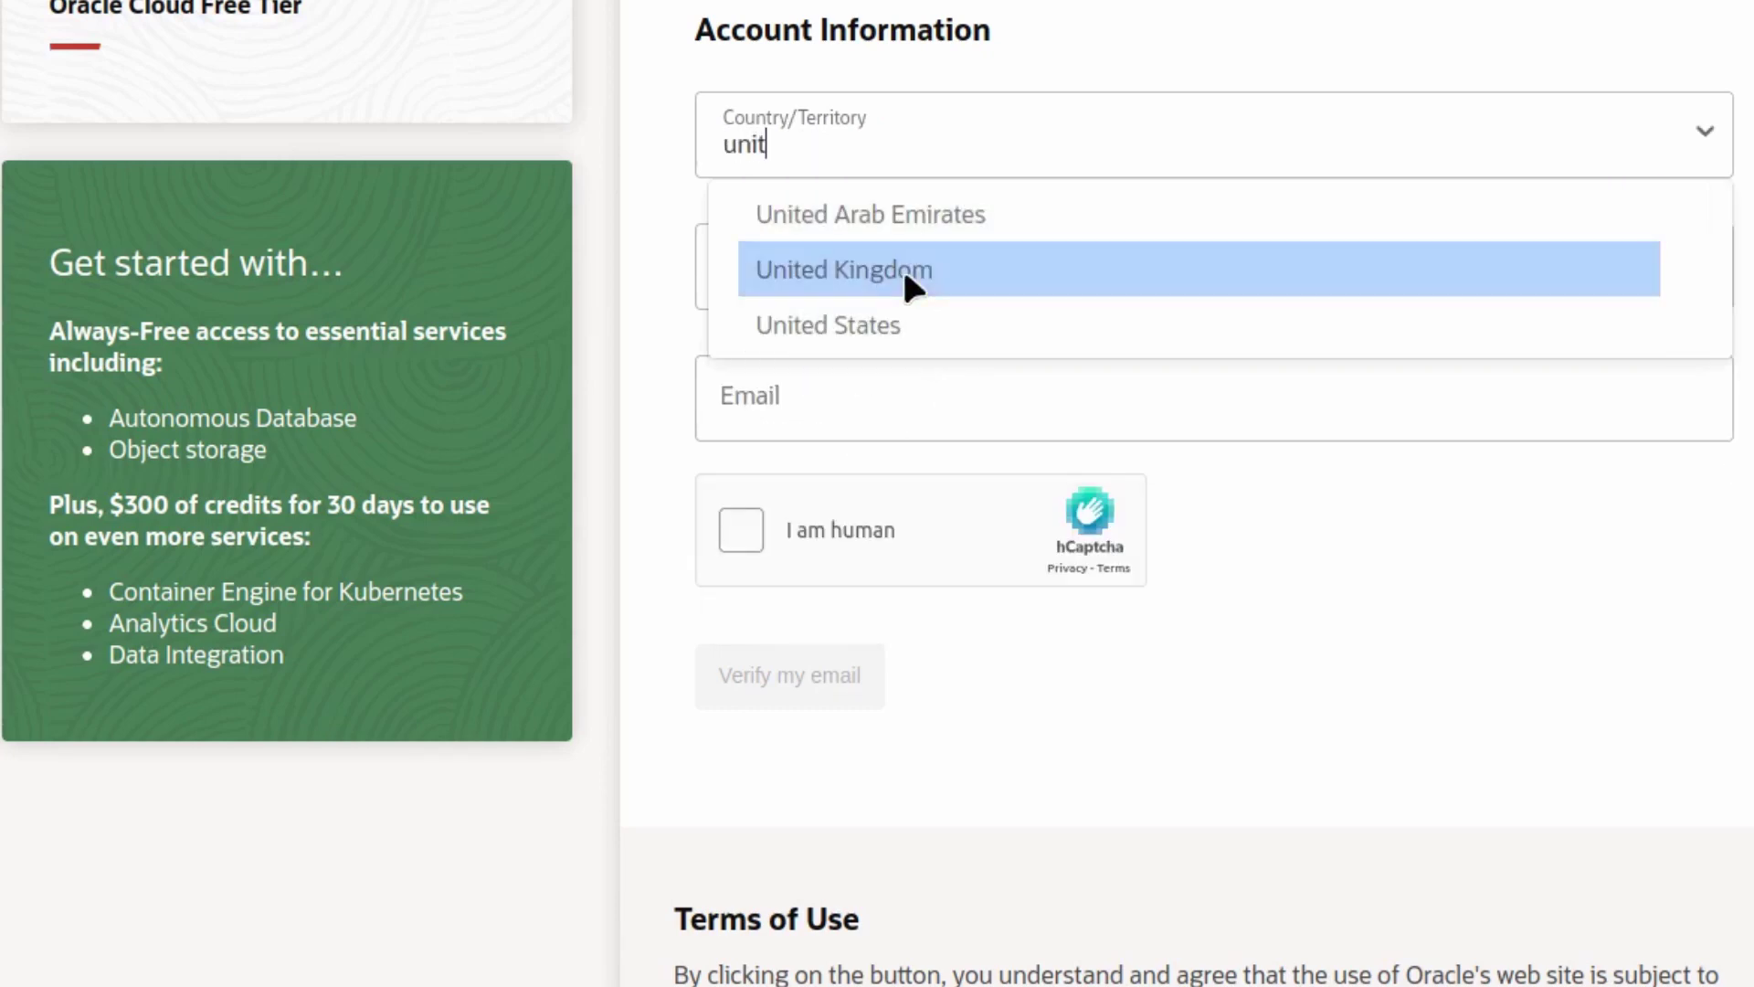
click(888, 274)
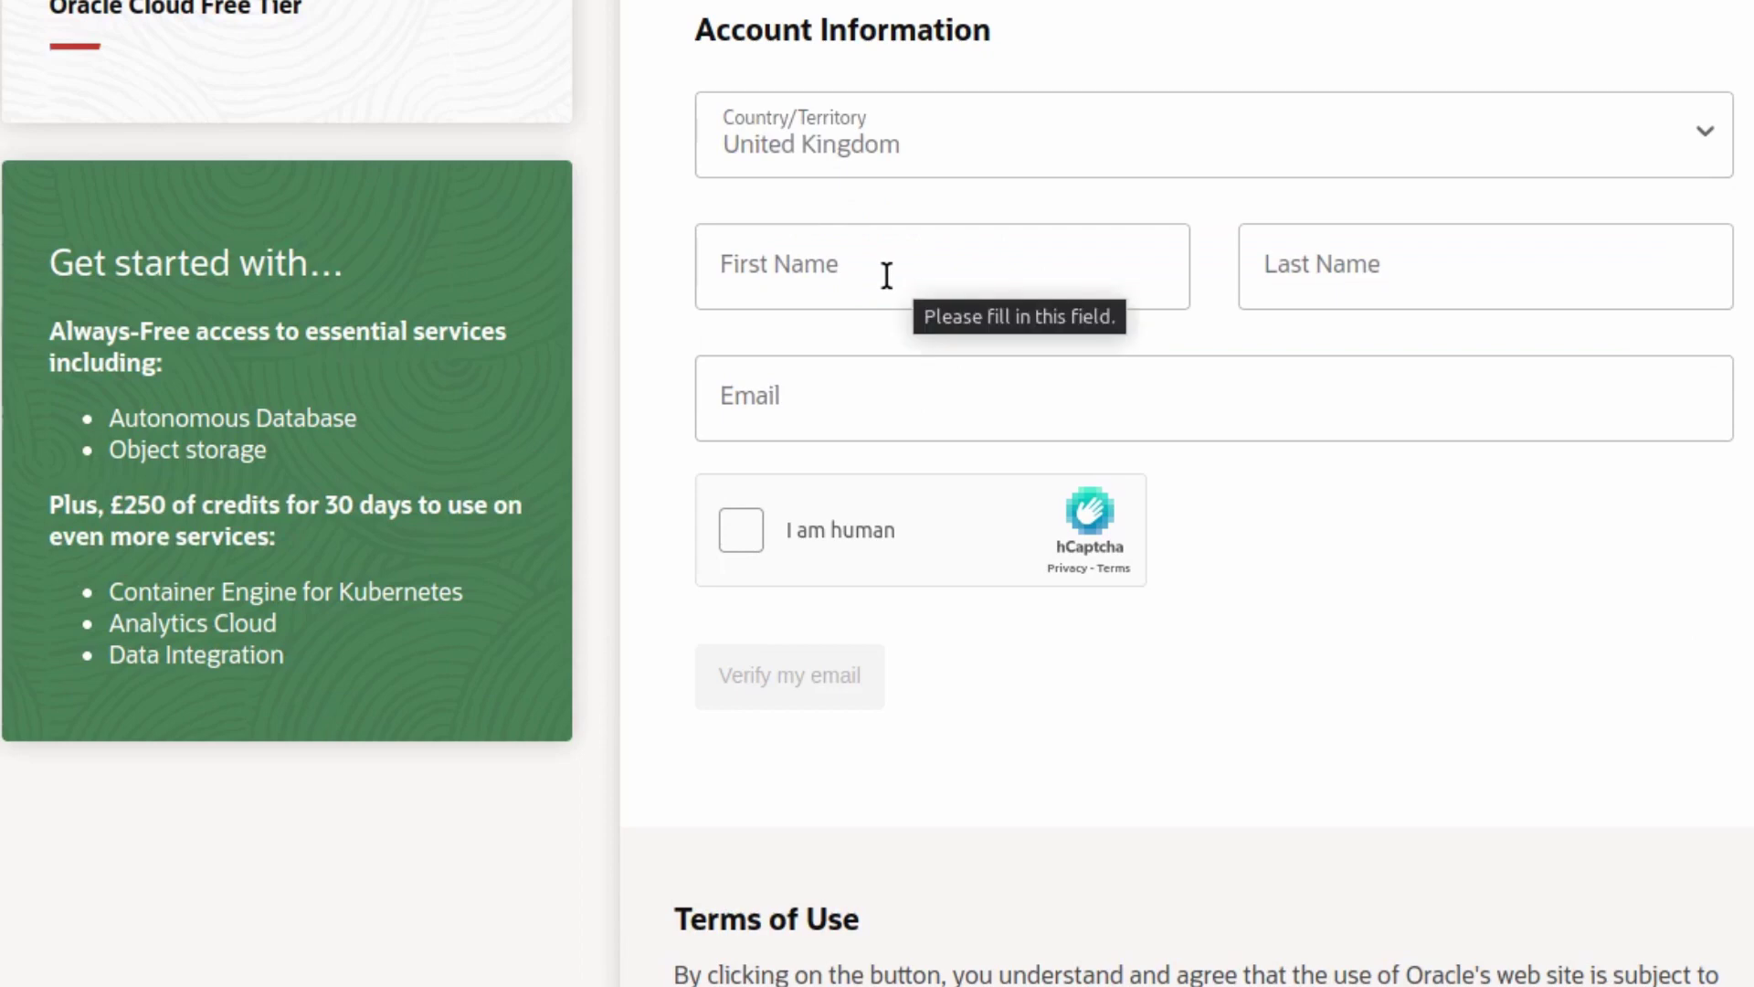
- Fill in the first name, last name and email address, then tick the human-check box
click(886, 274)
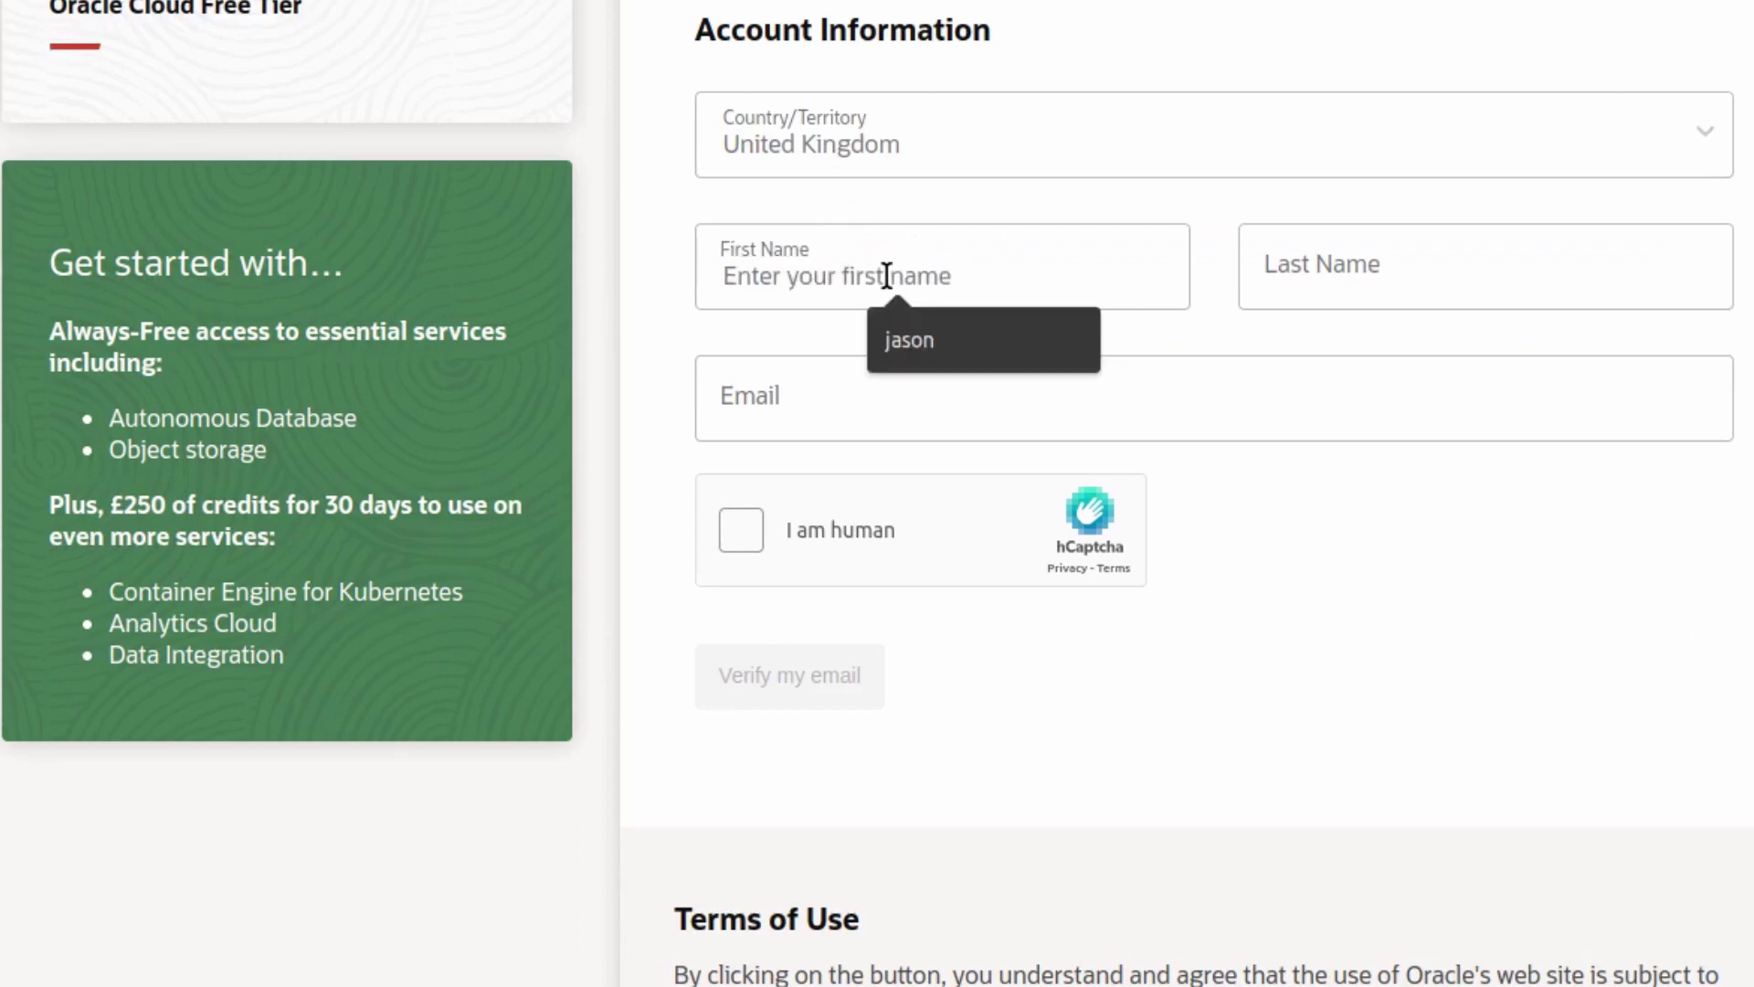
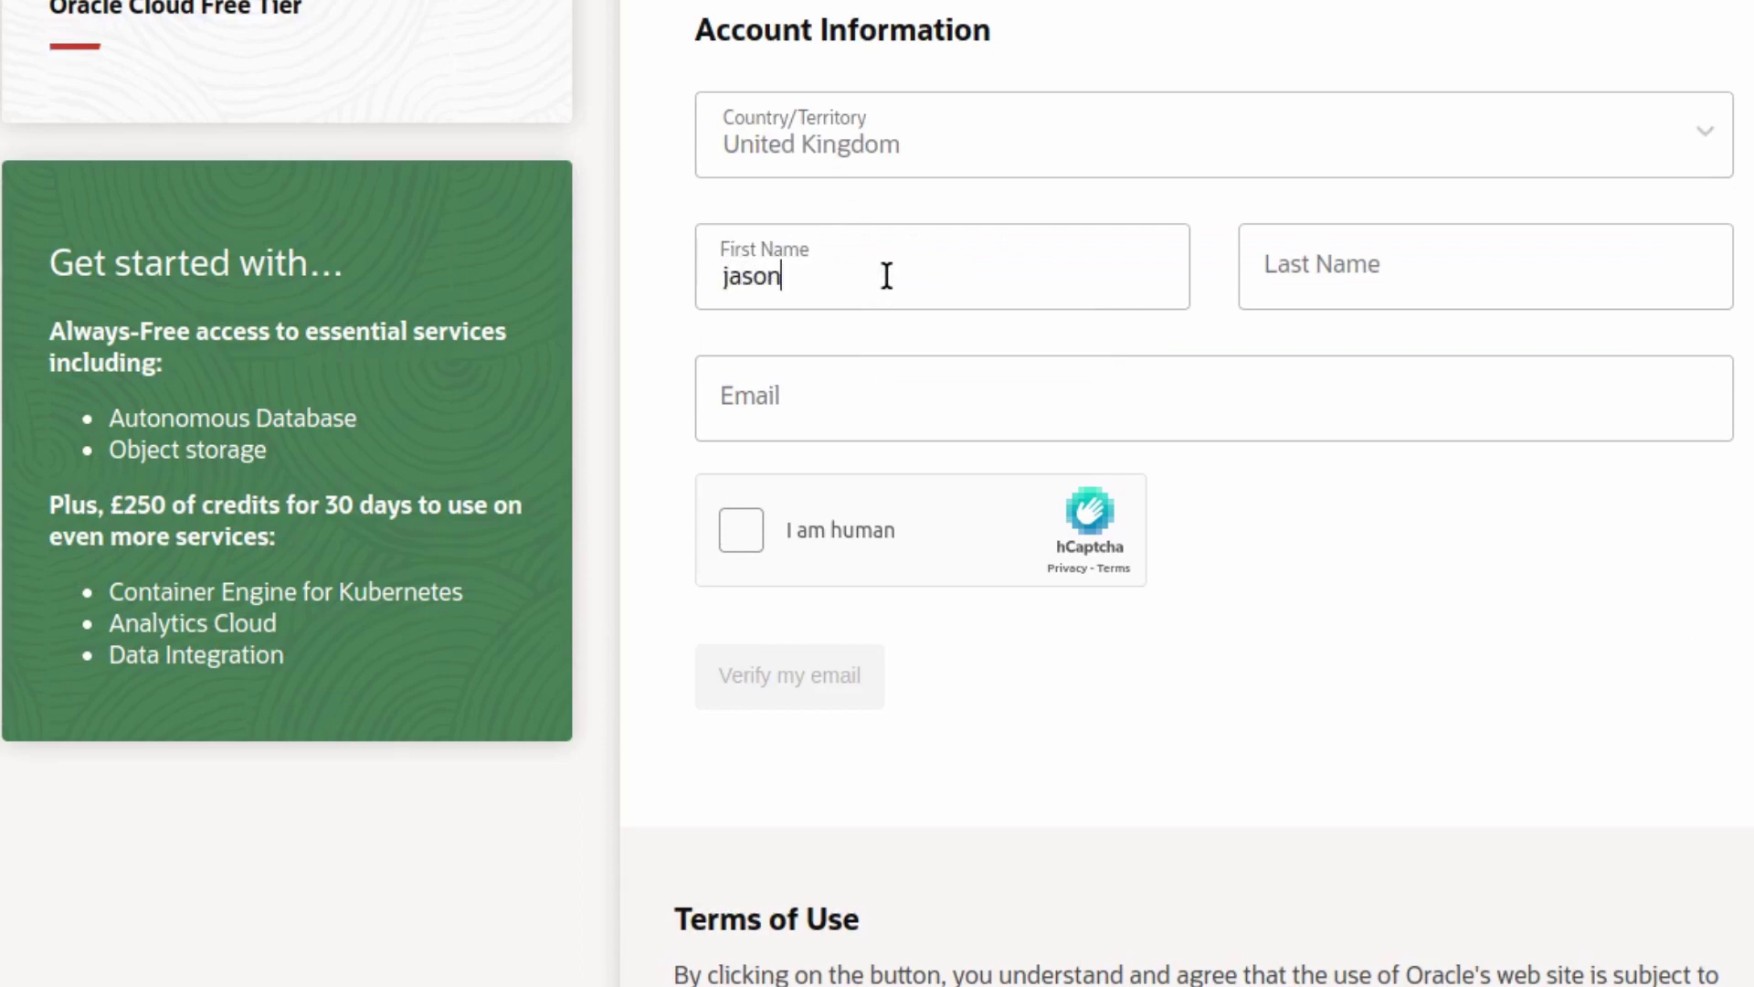
click(1328, 284)
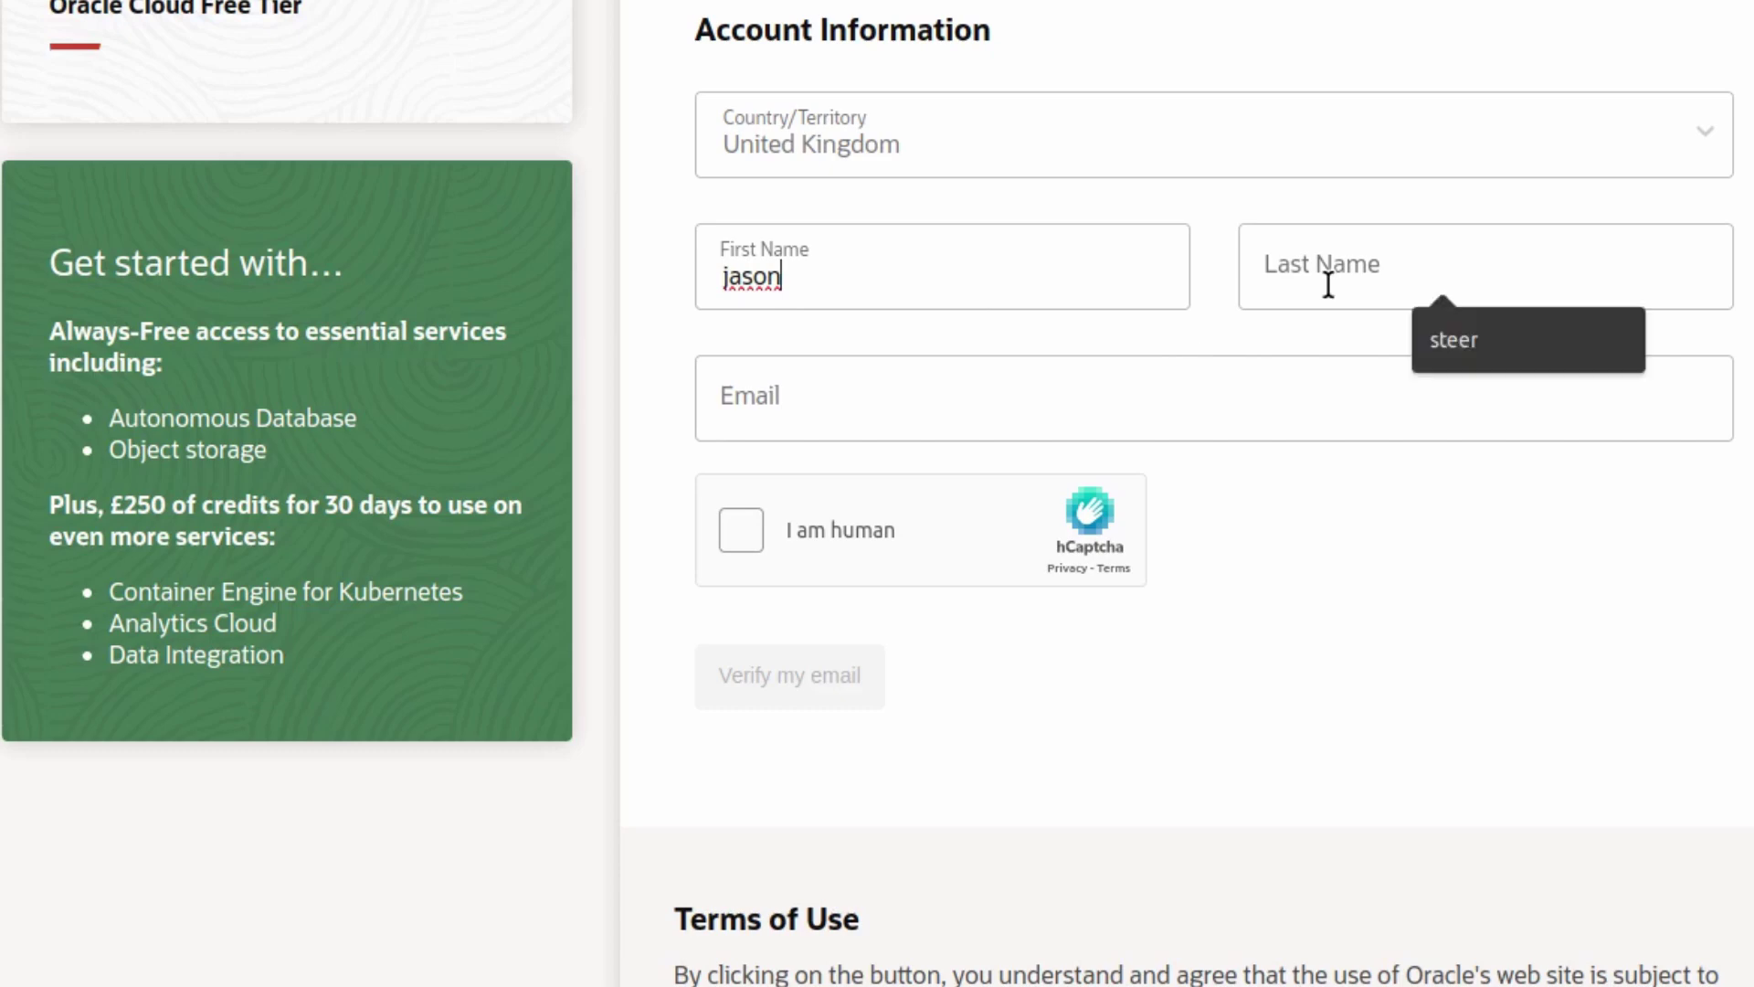
key(Tab)
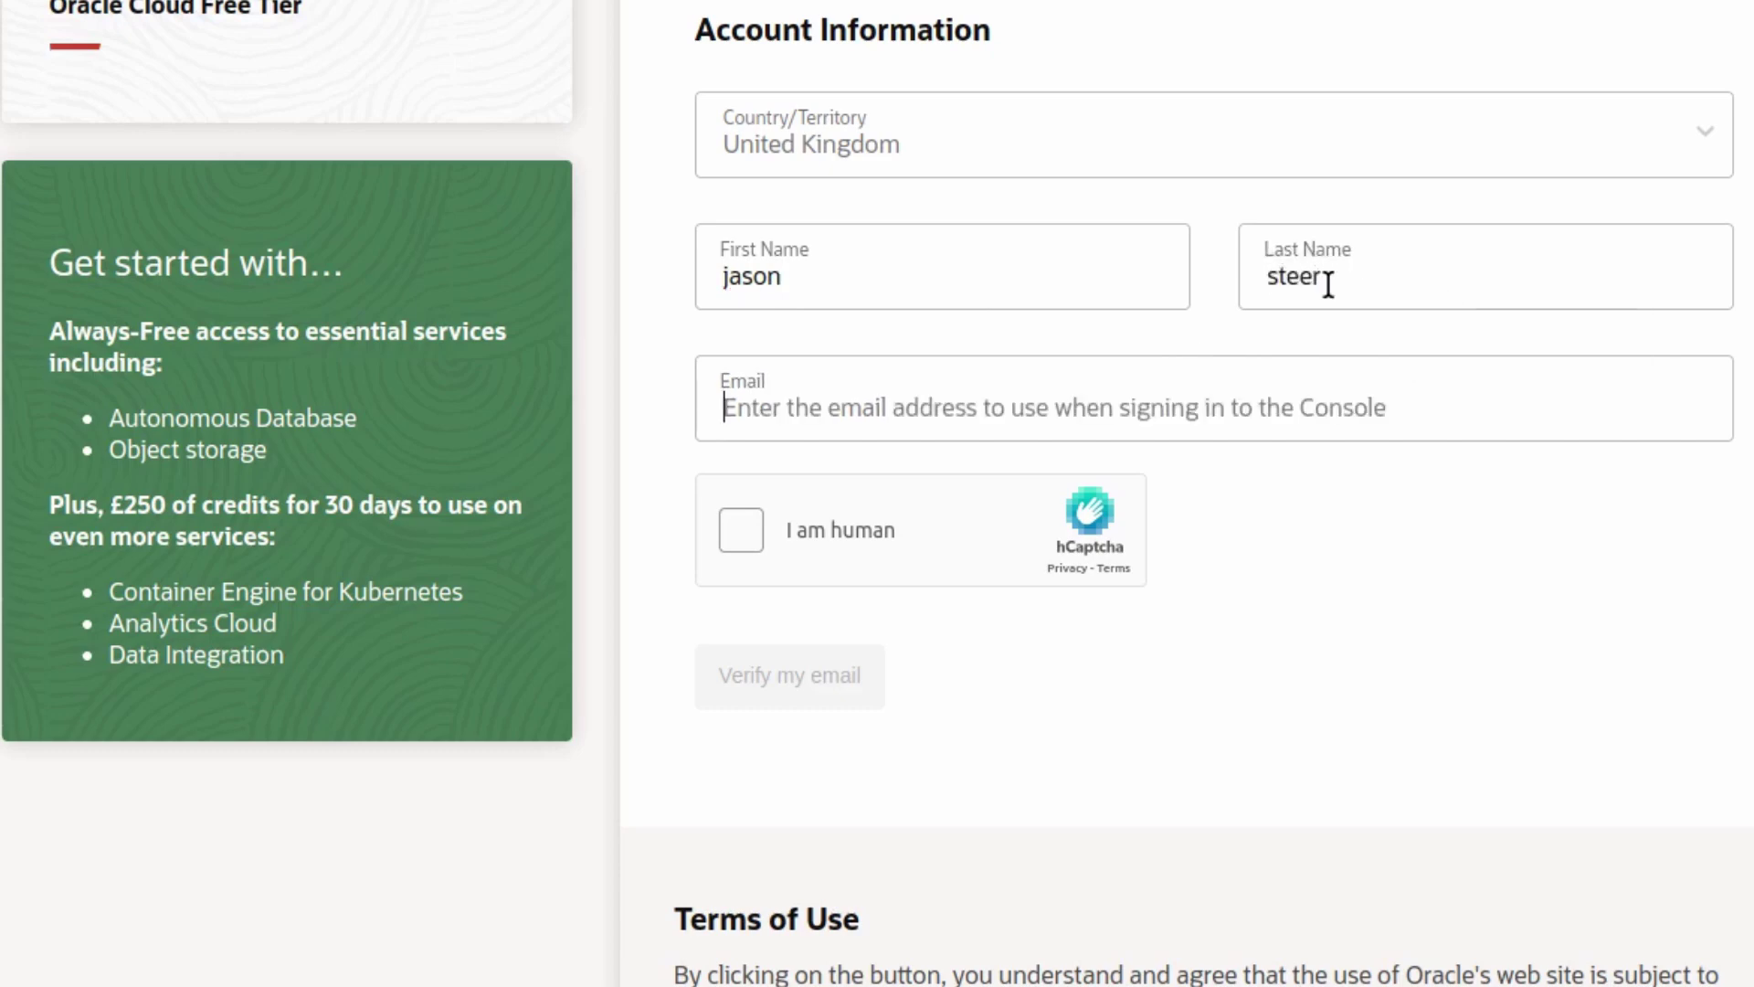
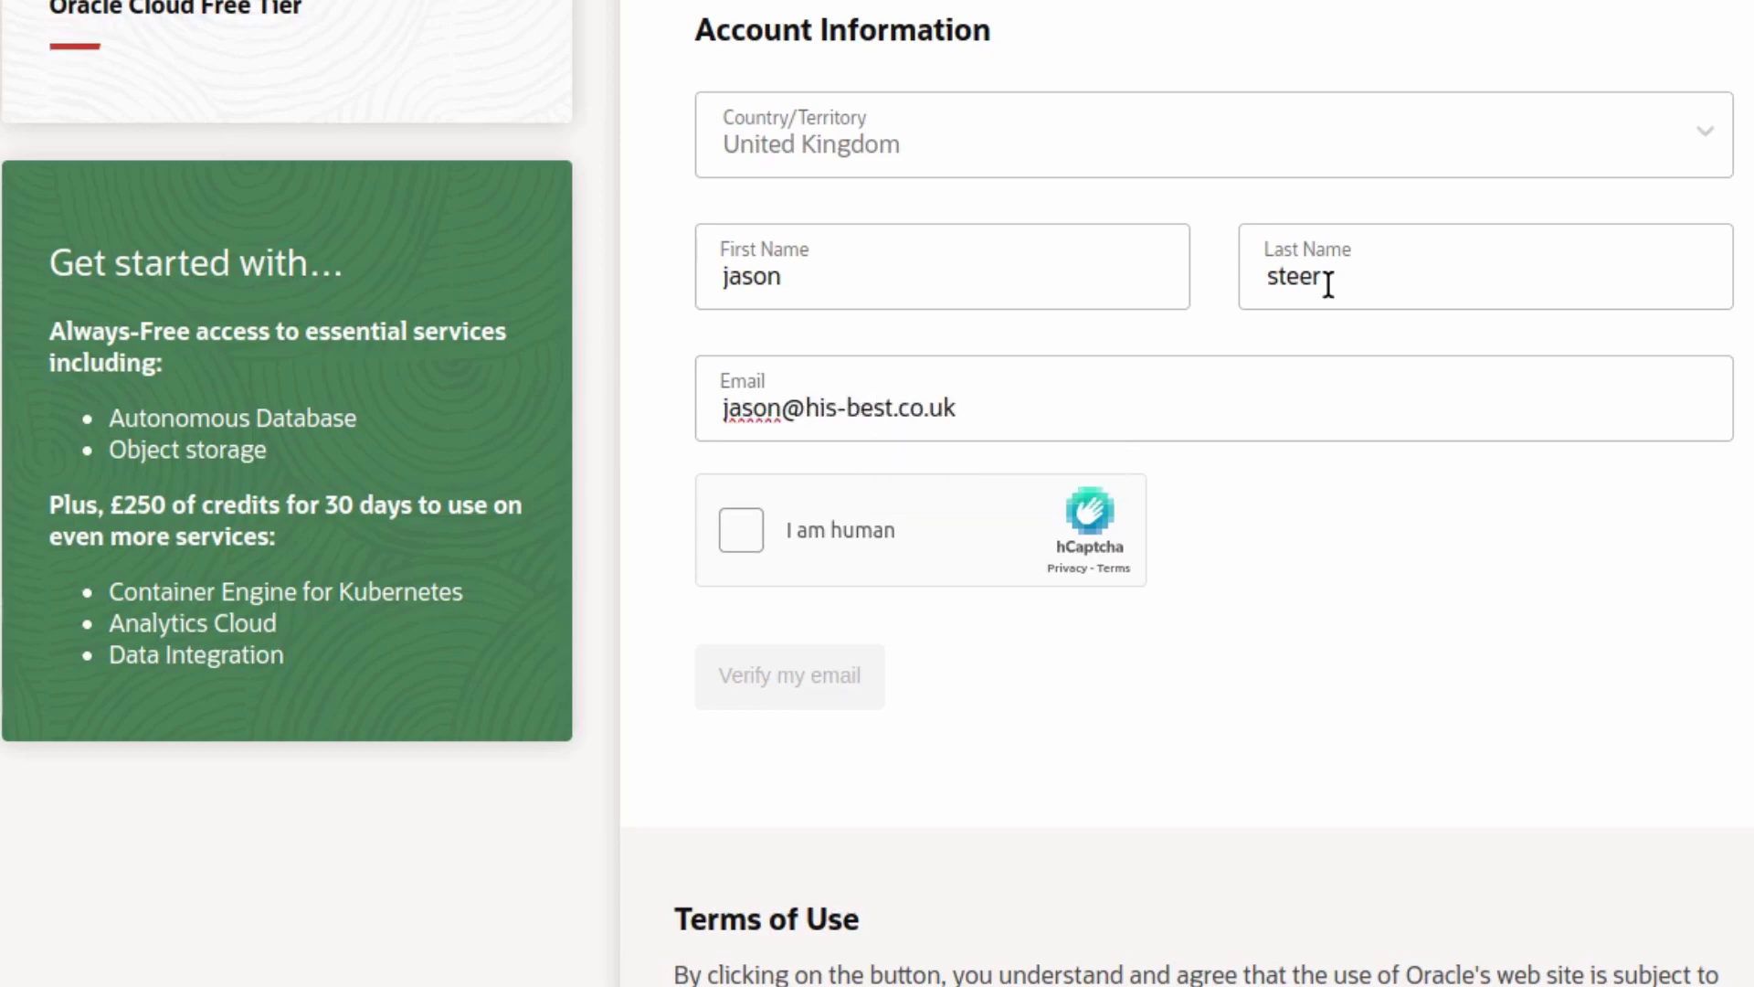
click(742, 534)
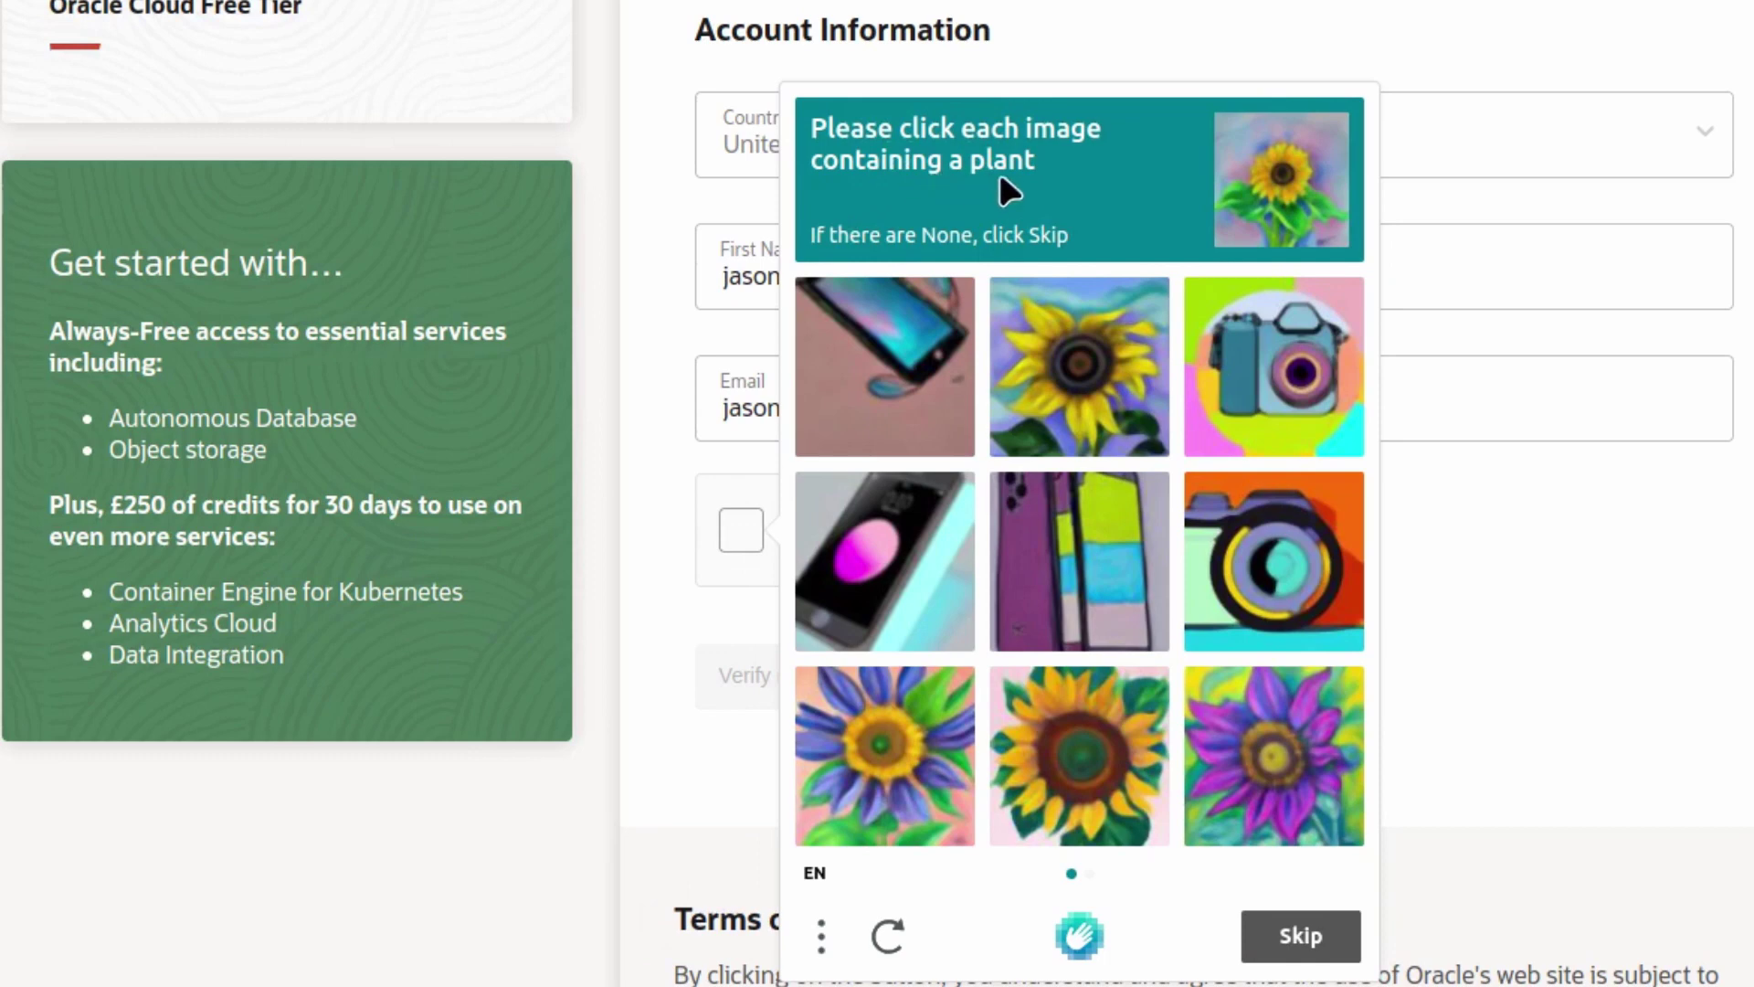
- Select the four sunflower images on the first hCaptcha page
click(1045, 407)
click(907, 763)
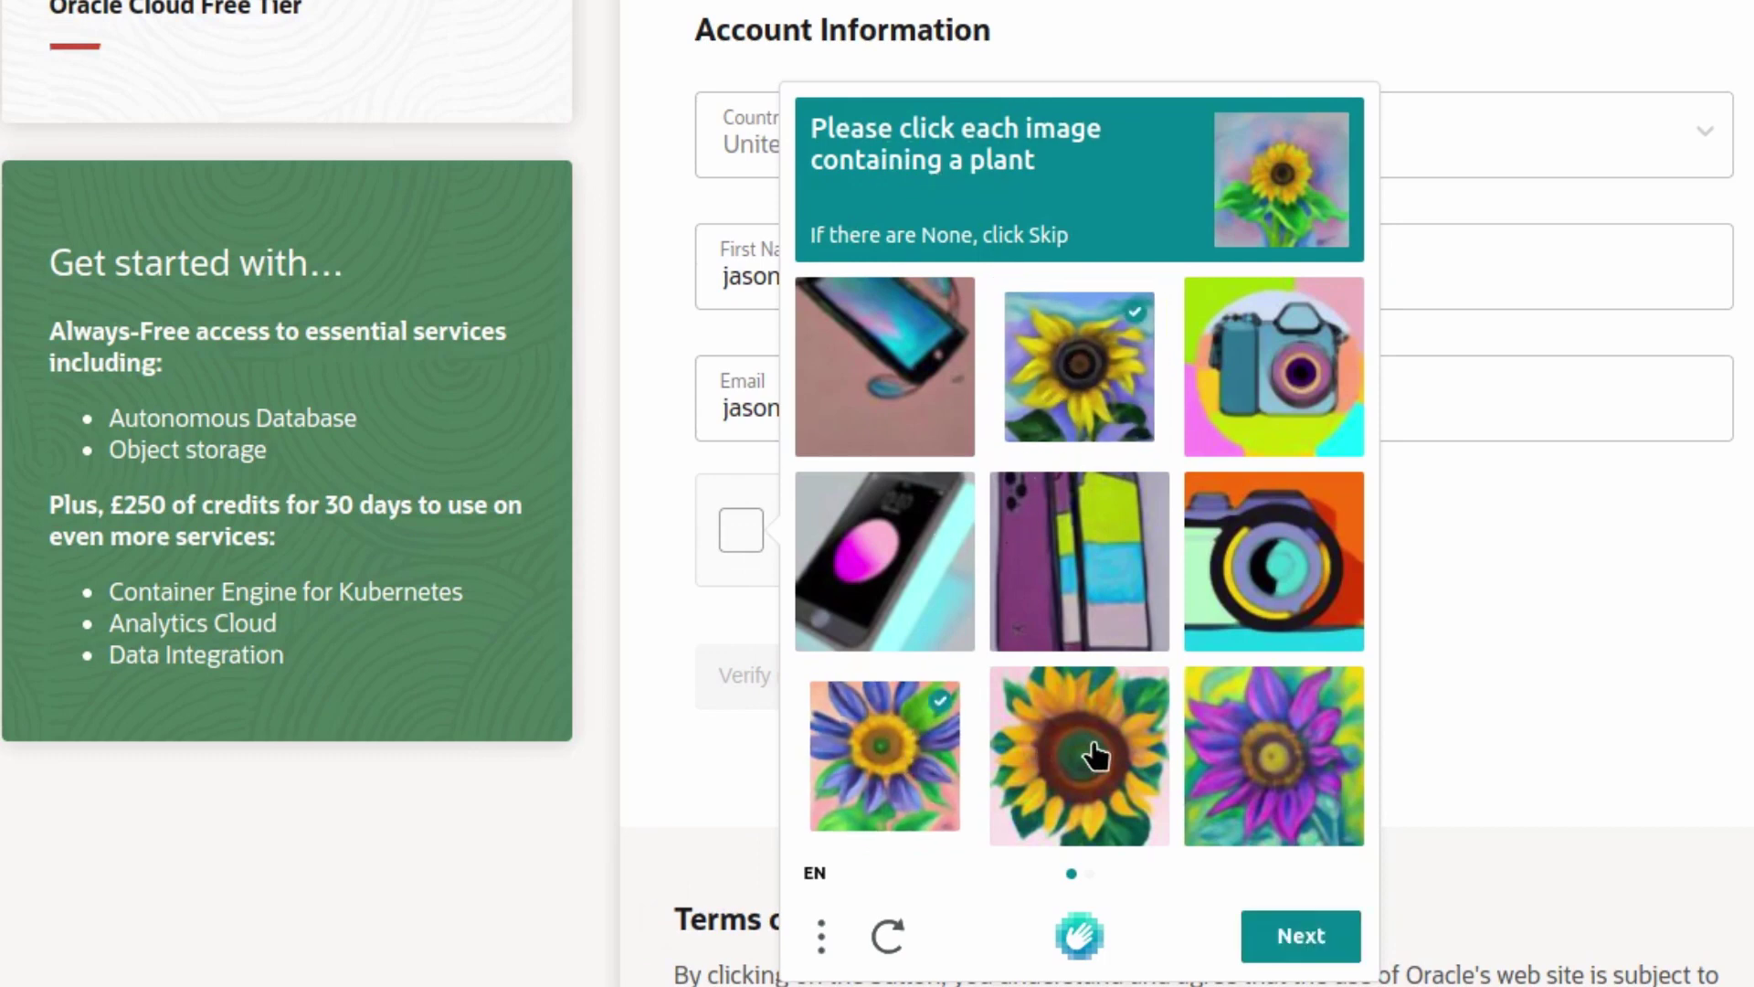
click(1101, 756)
click(1266, 786)
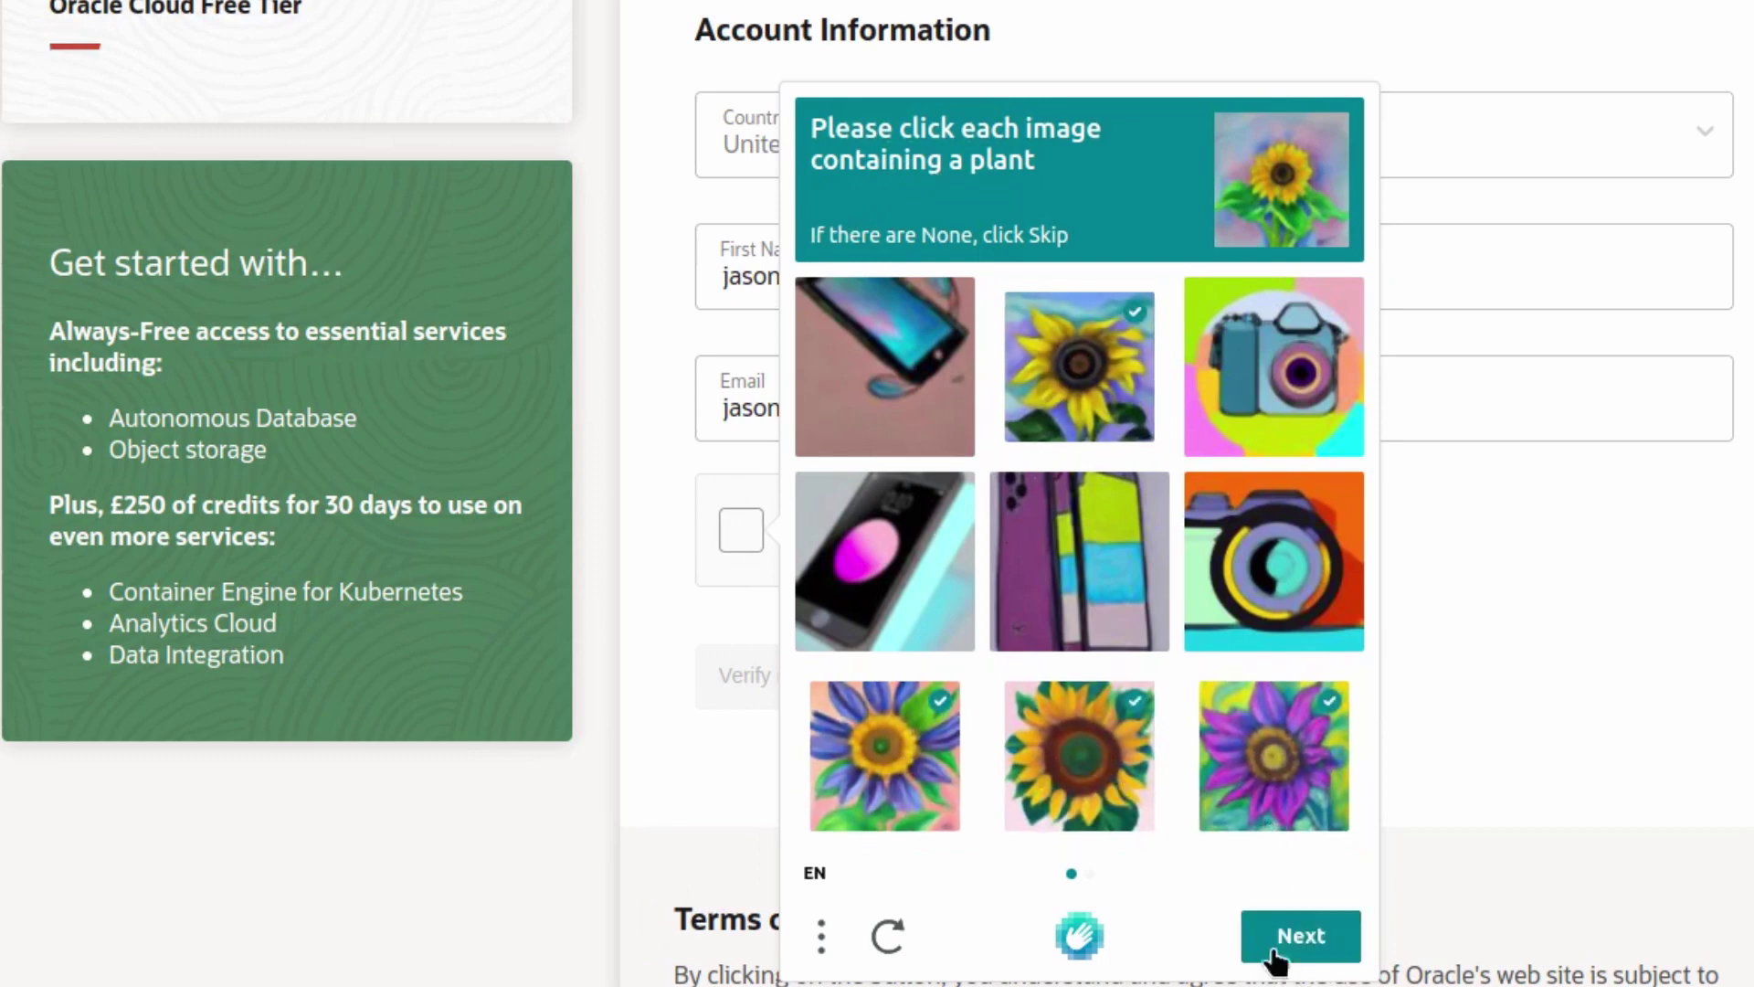
click(1274, 950)
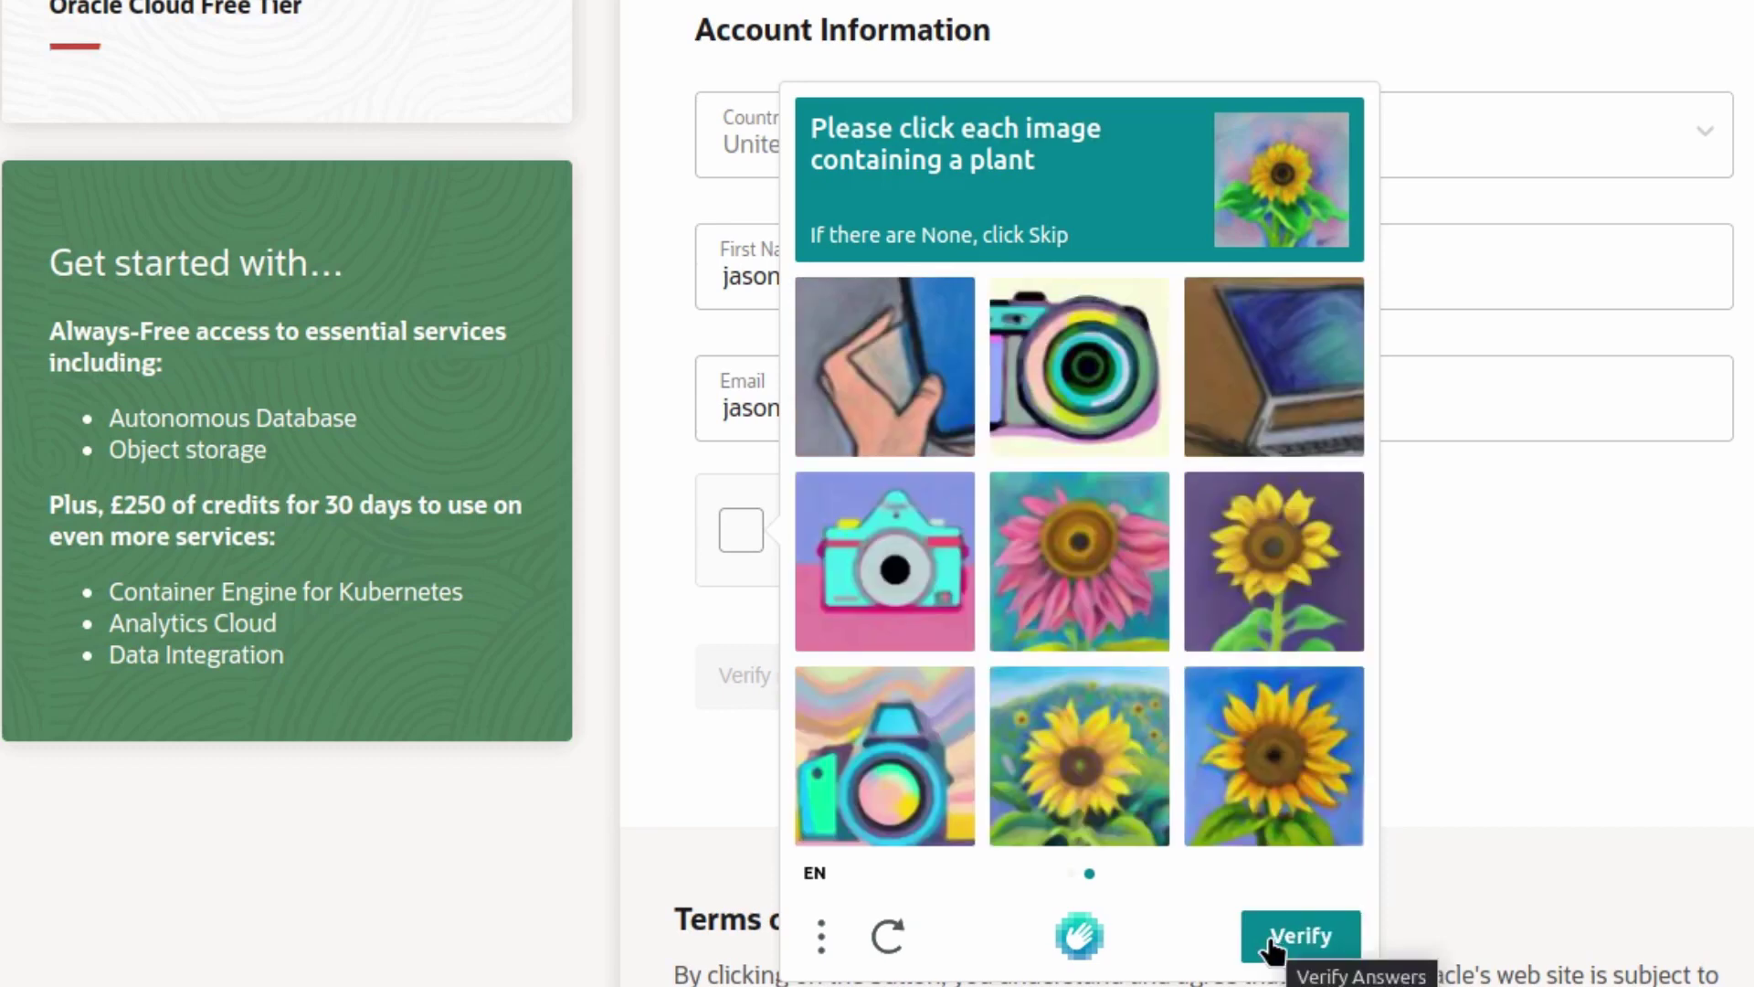
- Mark the plant images on the second captcha page, submit, and request email verification
click(1080, 768)
click(1078, 561)
click(1220, 562)
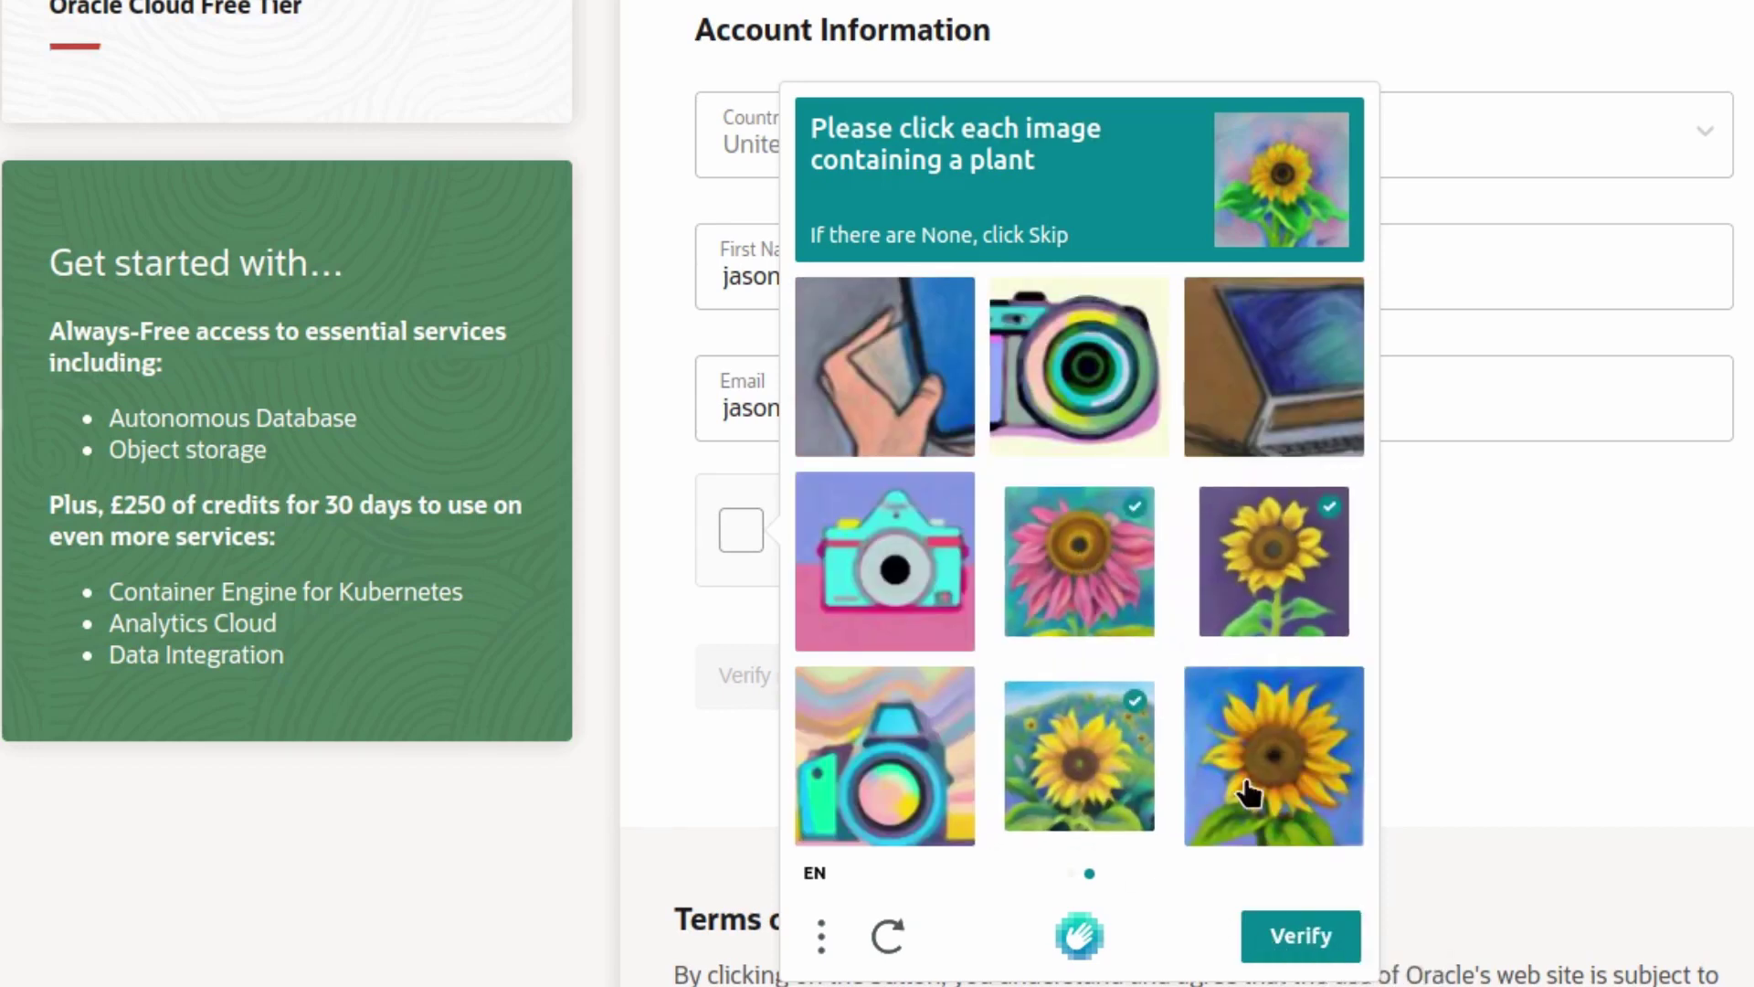
click(1249, 793)
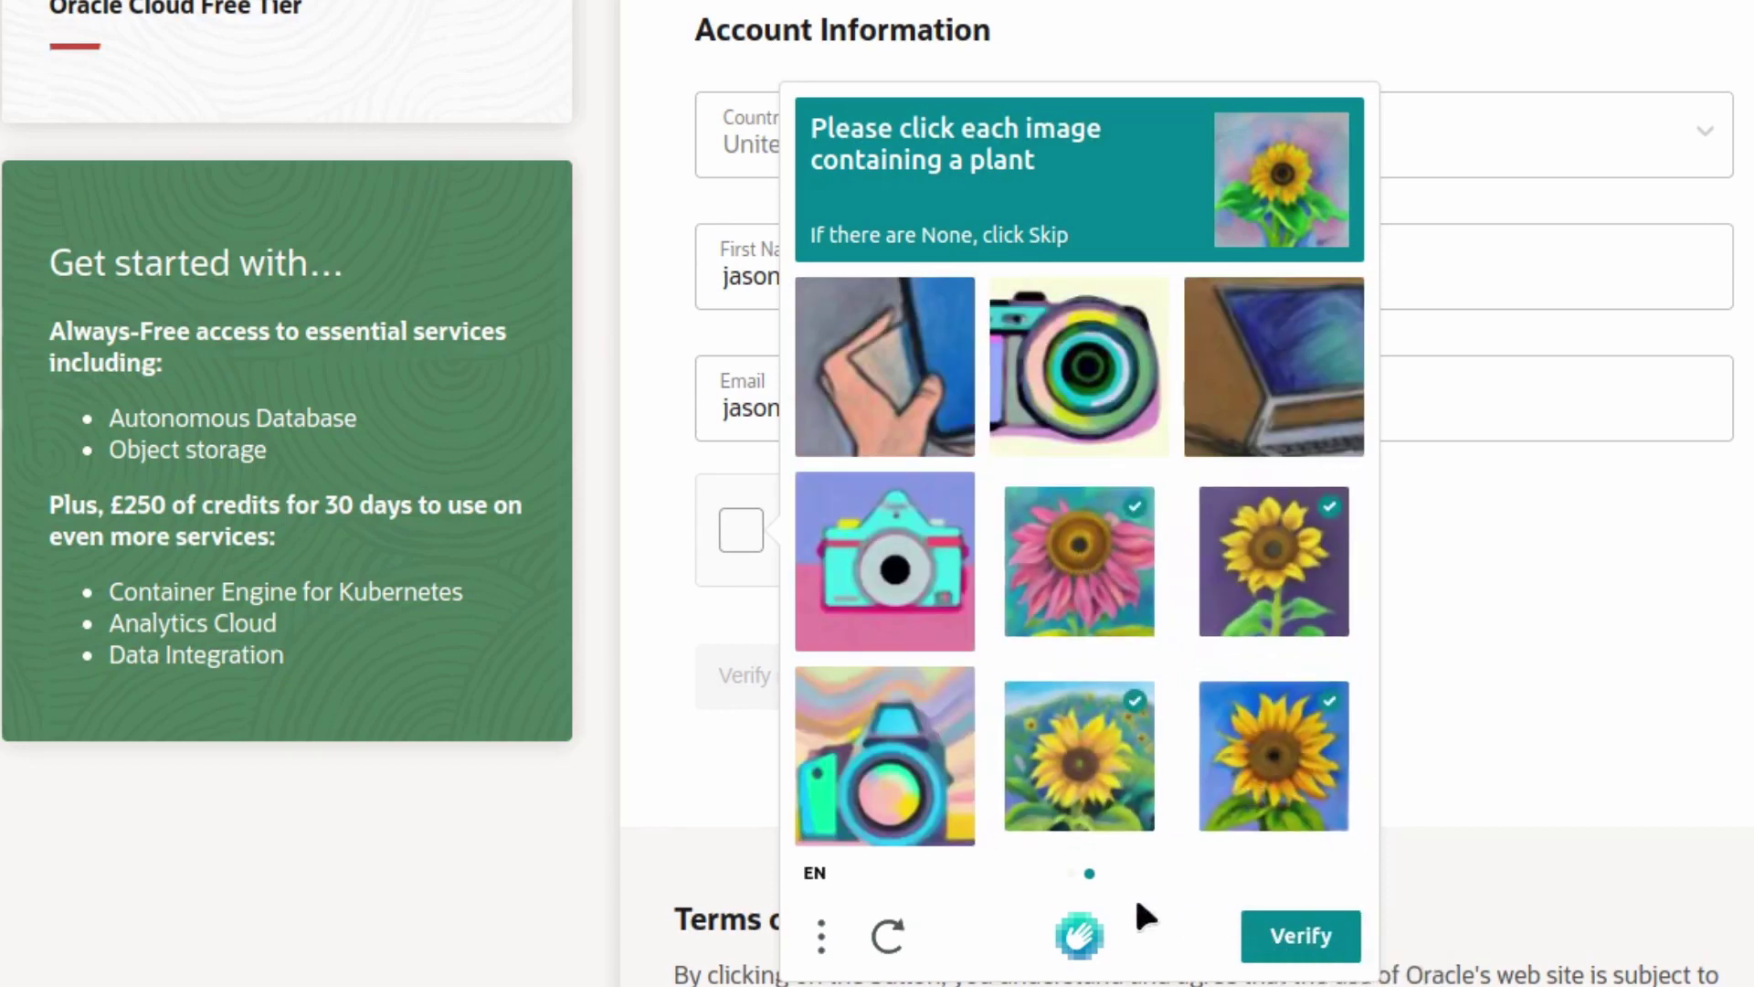
click(1293, 941)
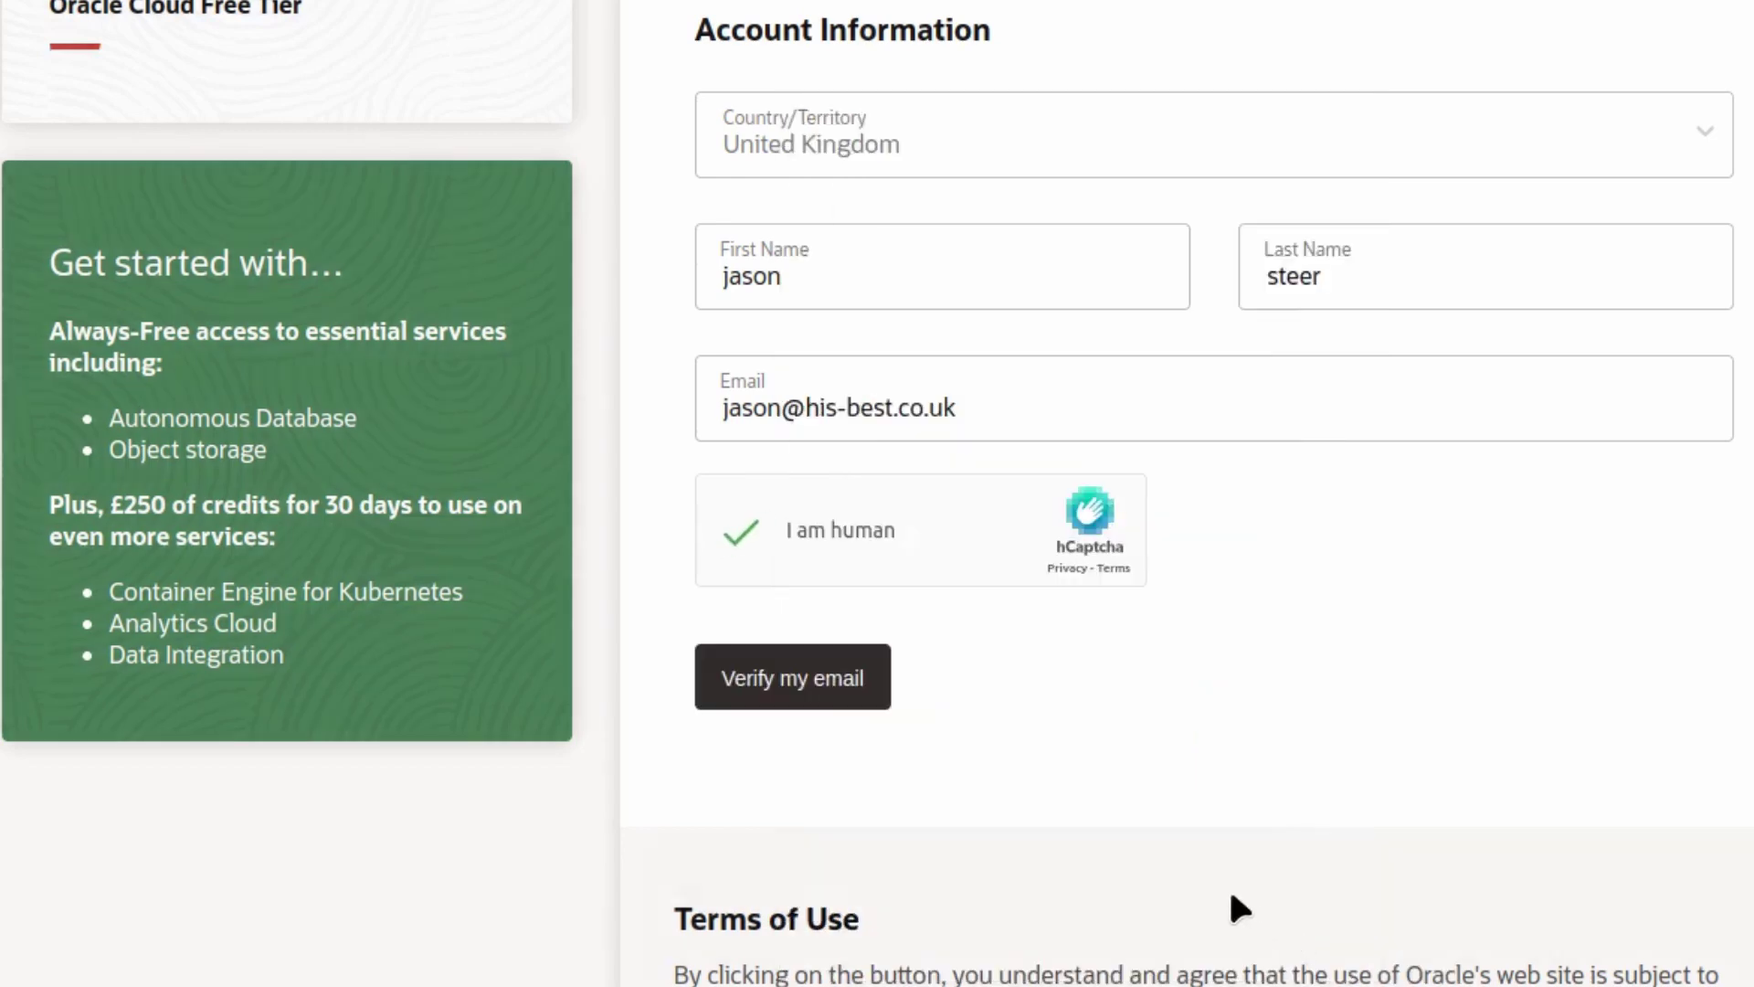
click(792, 699)
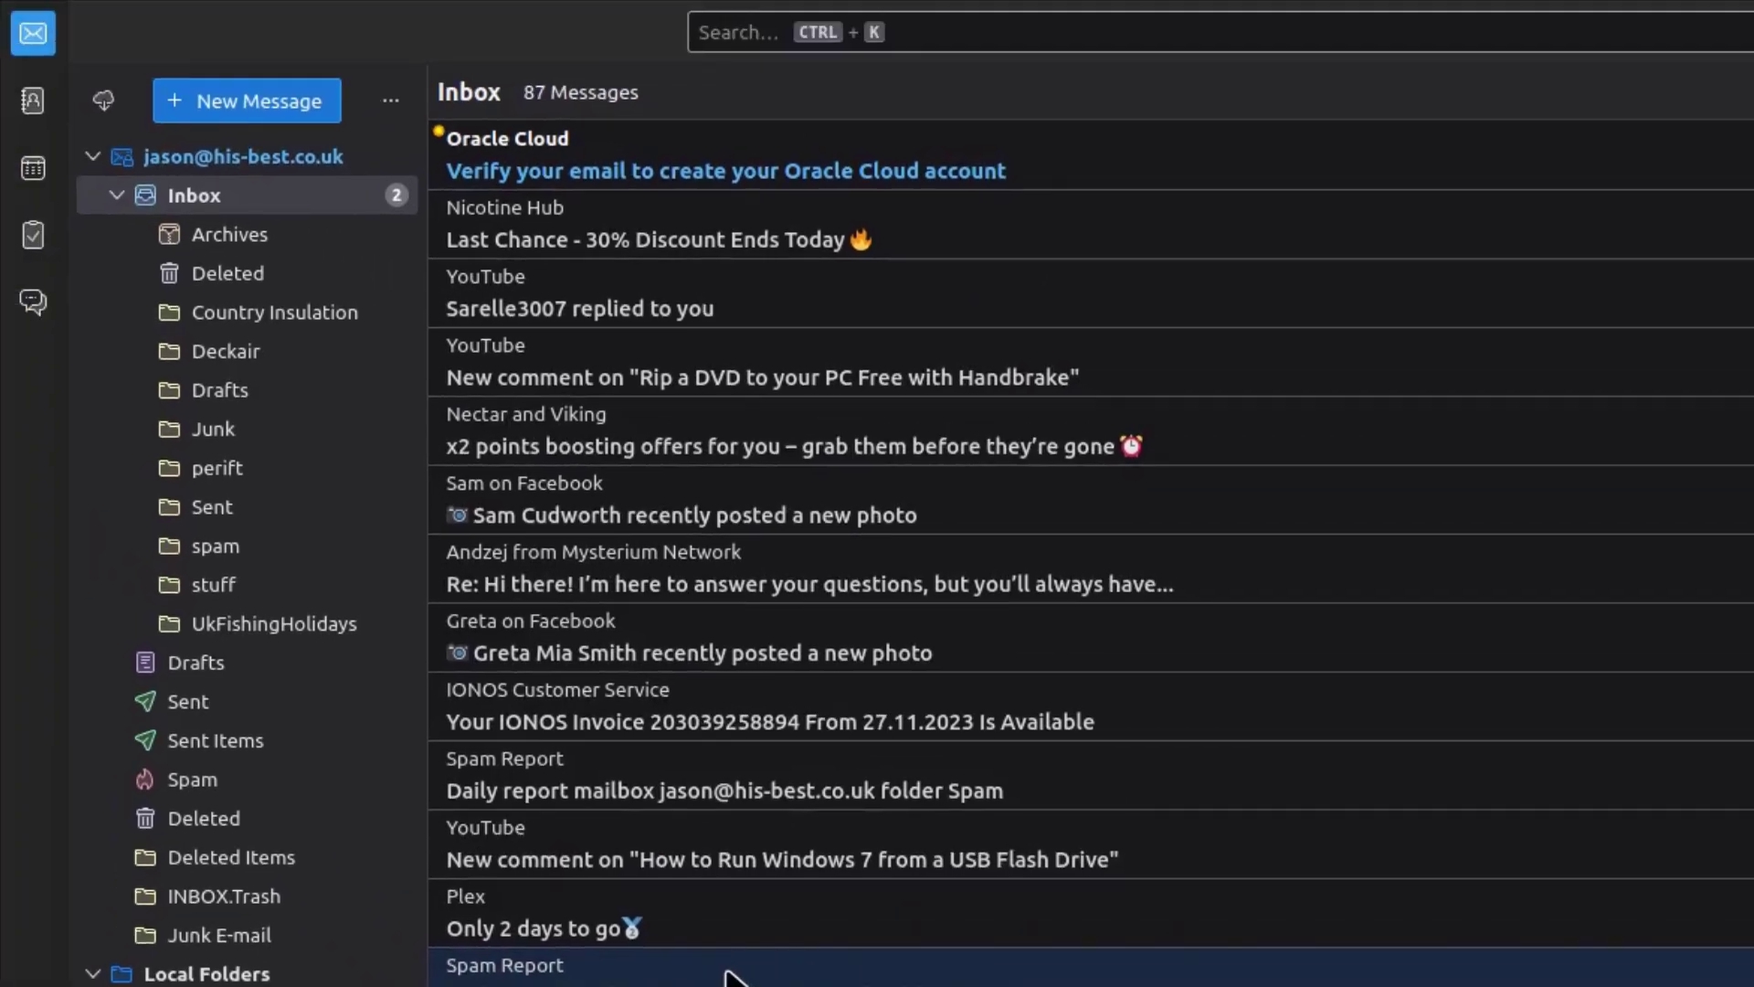
- Open Oracle Cloud's 'Verify your email' message in Thunderbird and use its Verify email link
click(590, 148)
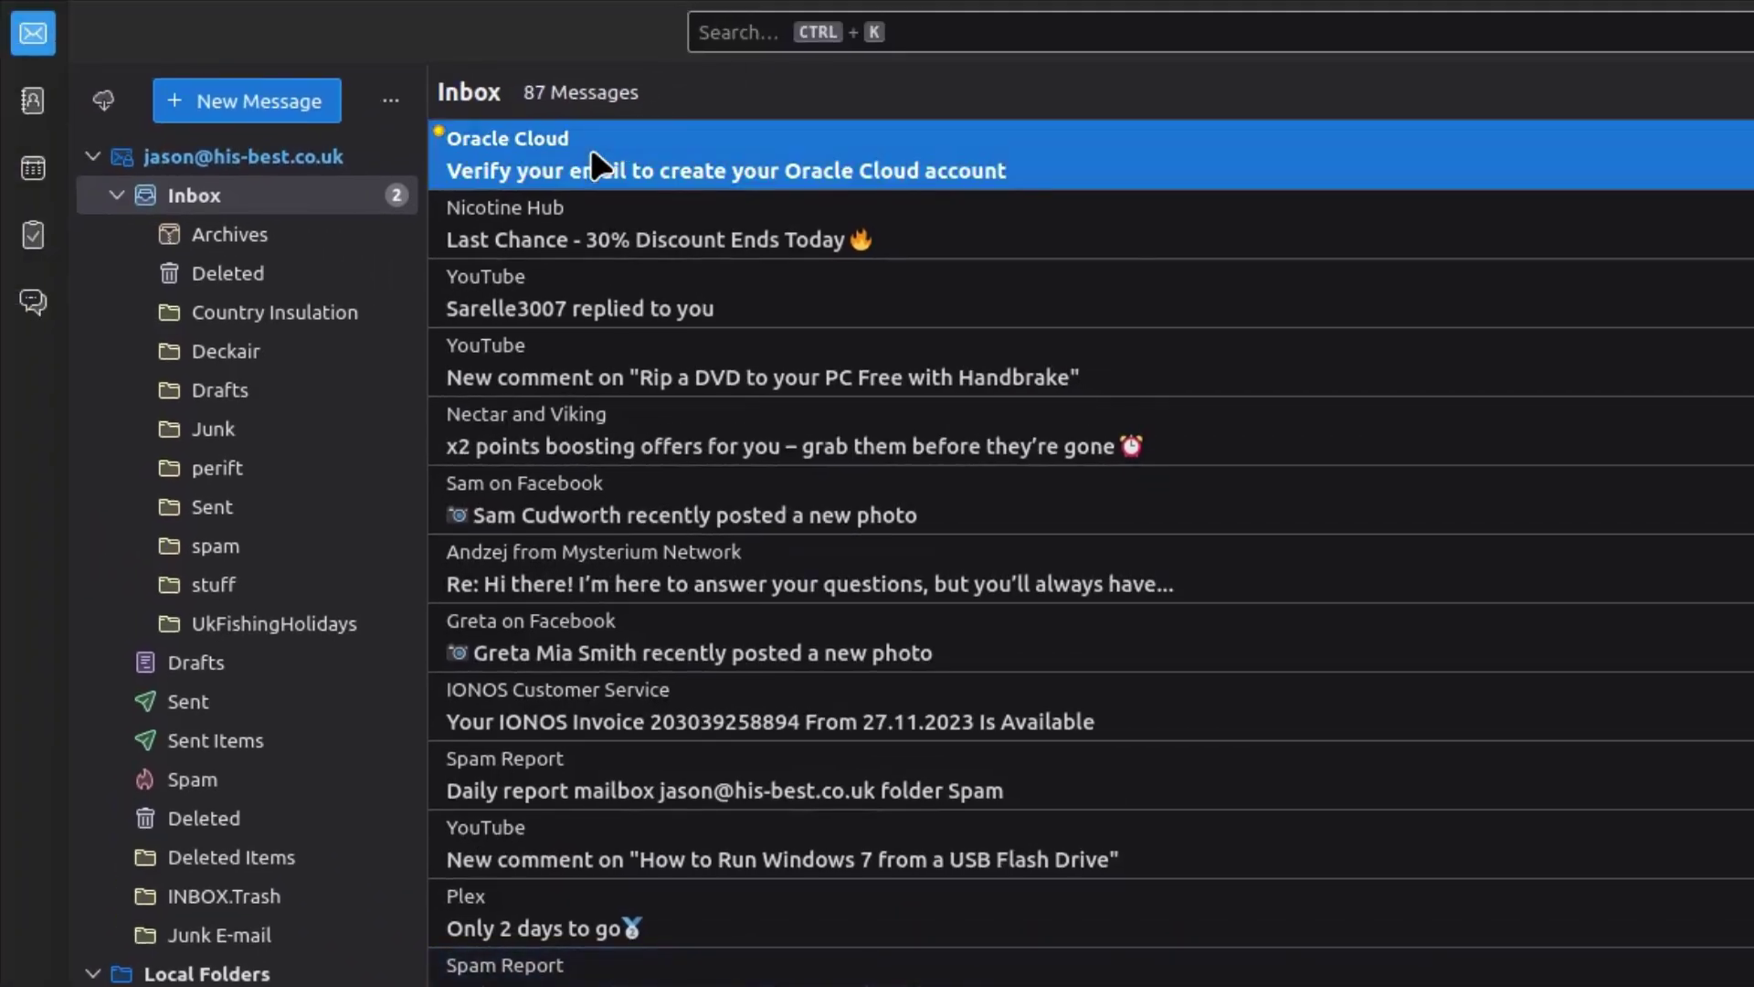
double_click(590, 148)
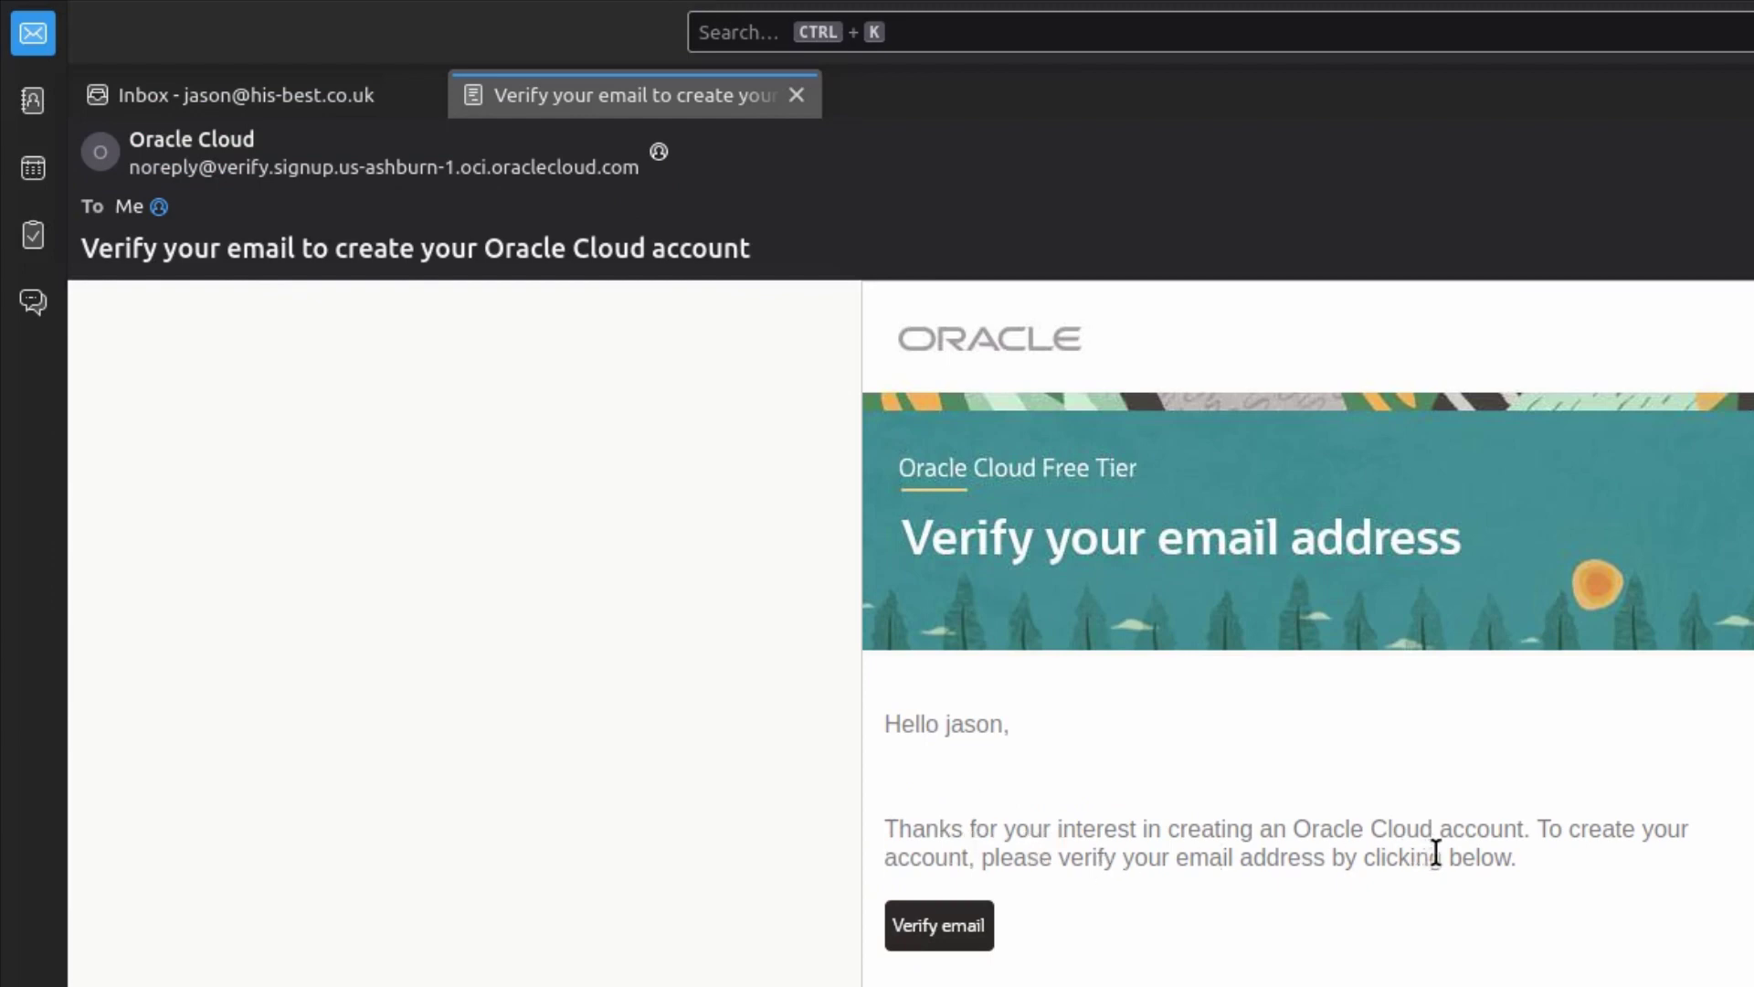
click(934, 927)
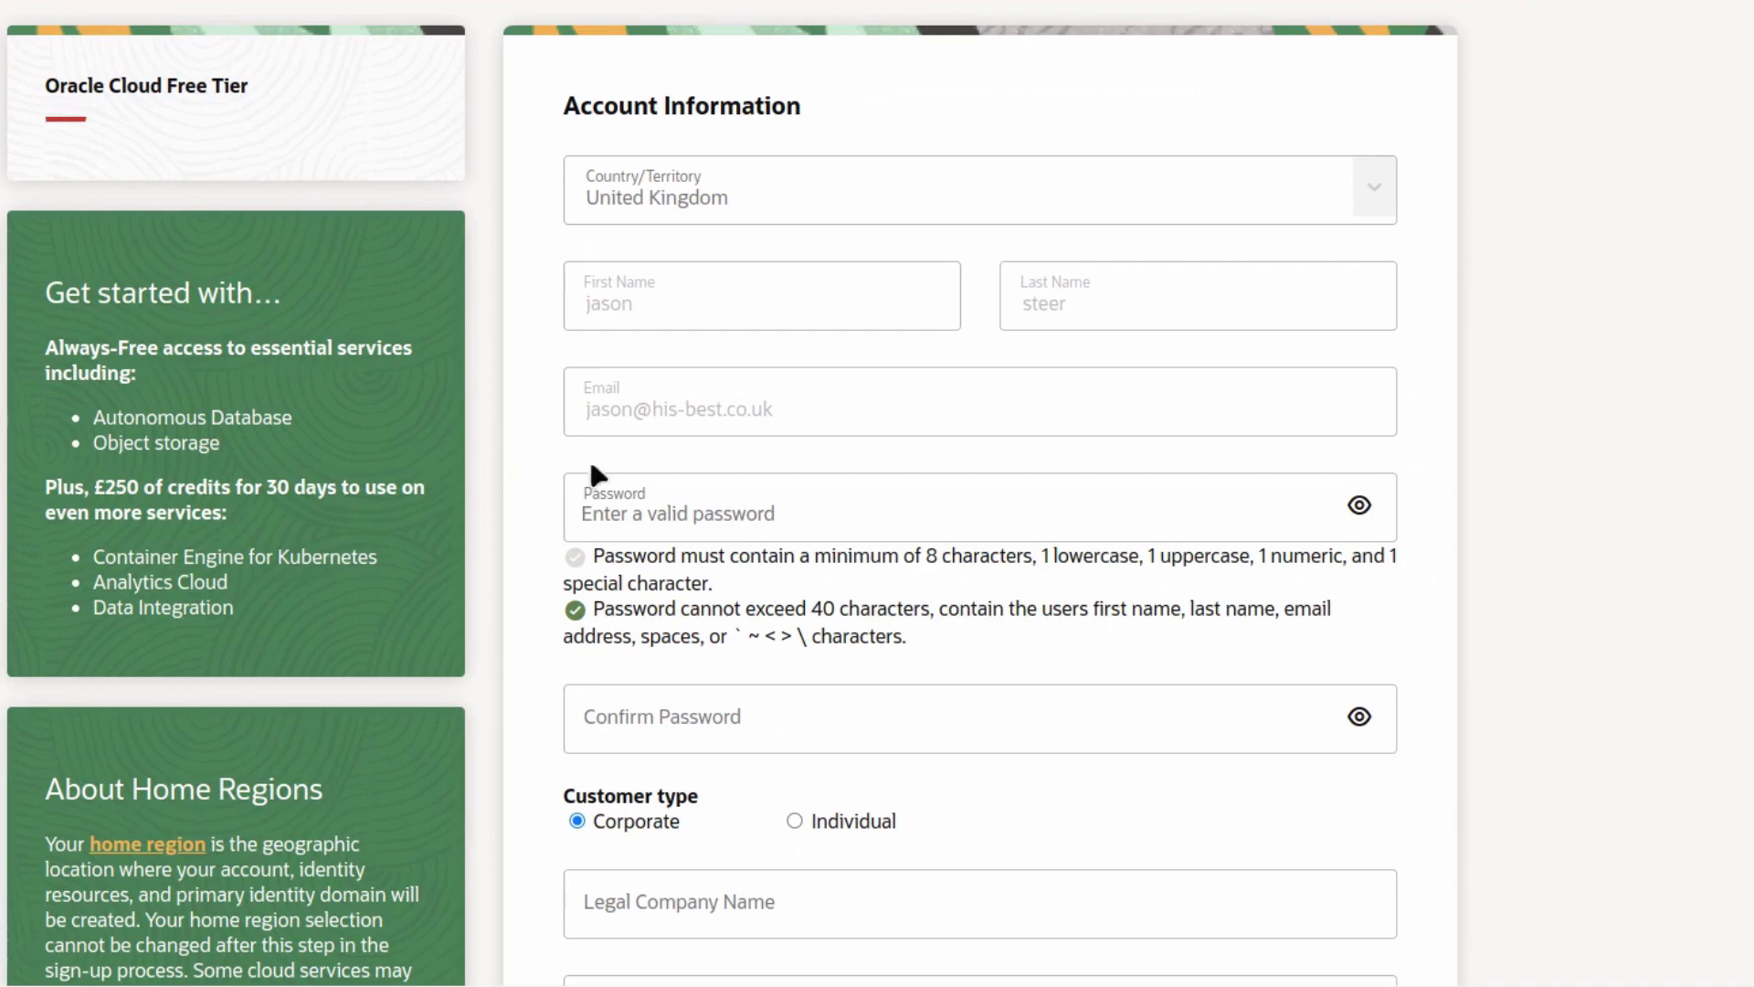
- Enter the account password and repeat it in Confirm Password
click(713, 513)
text(•••••)
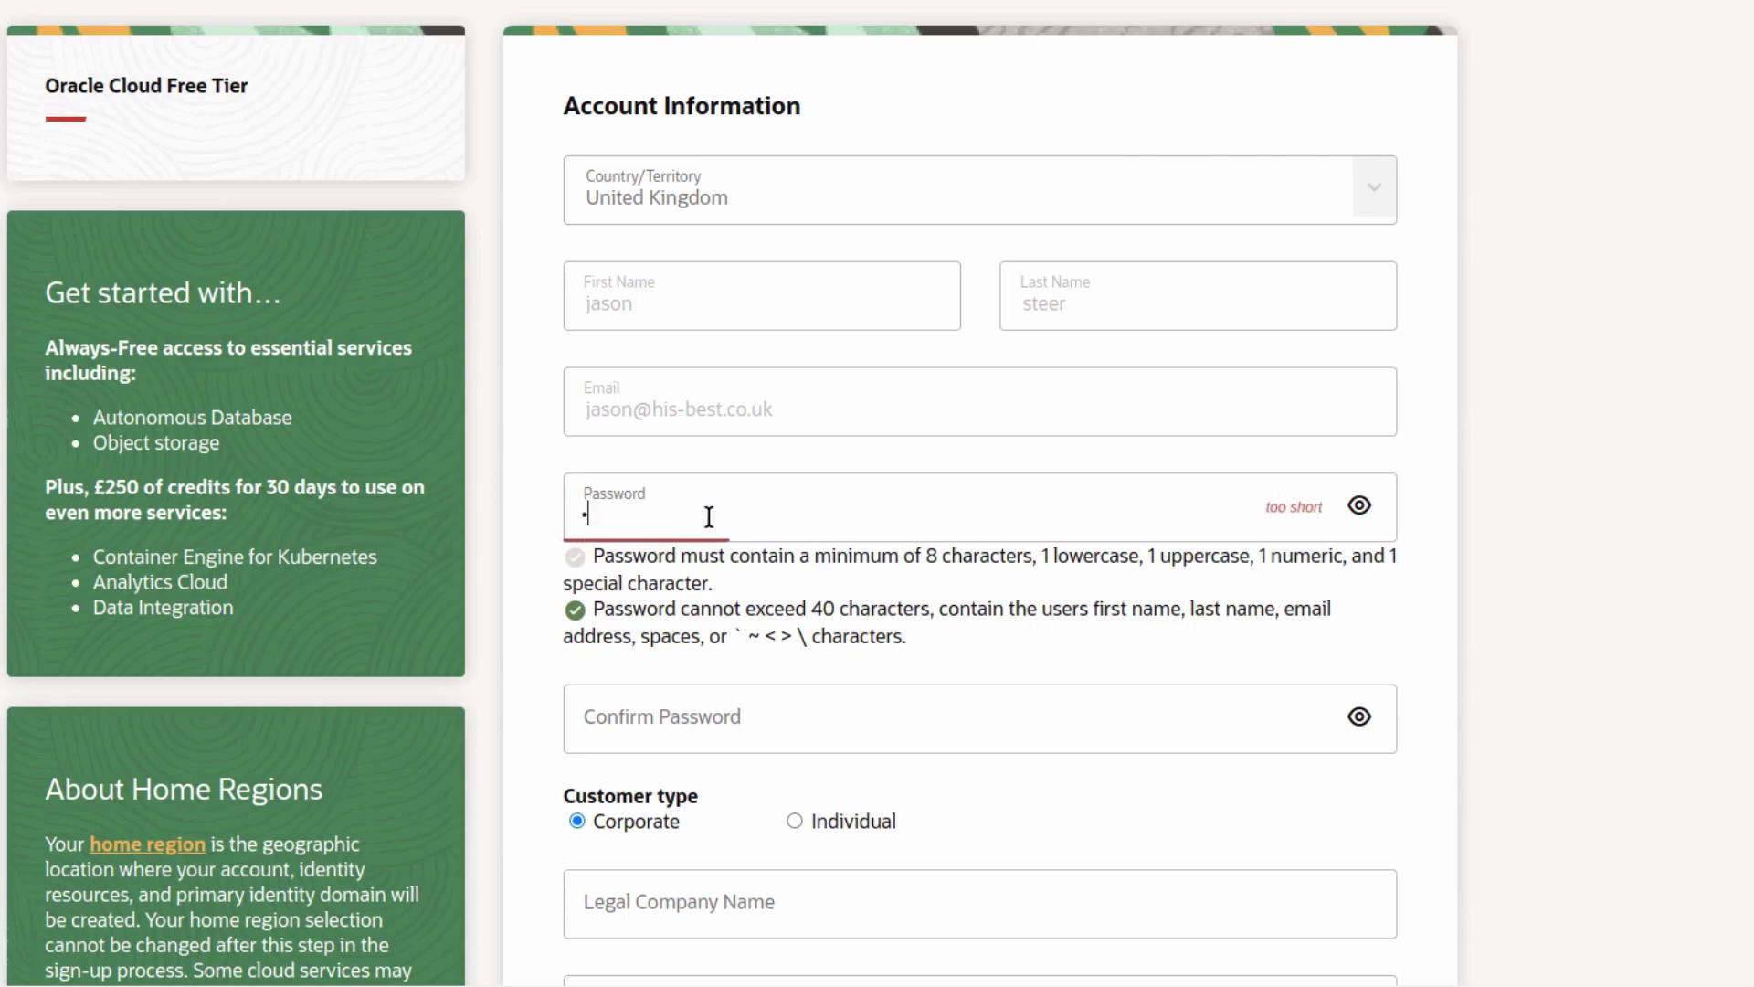
text(••••••••••)
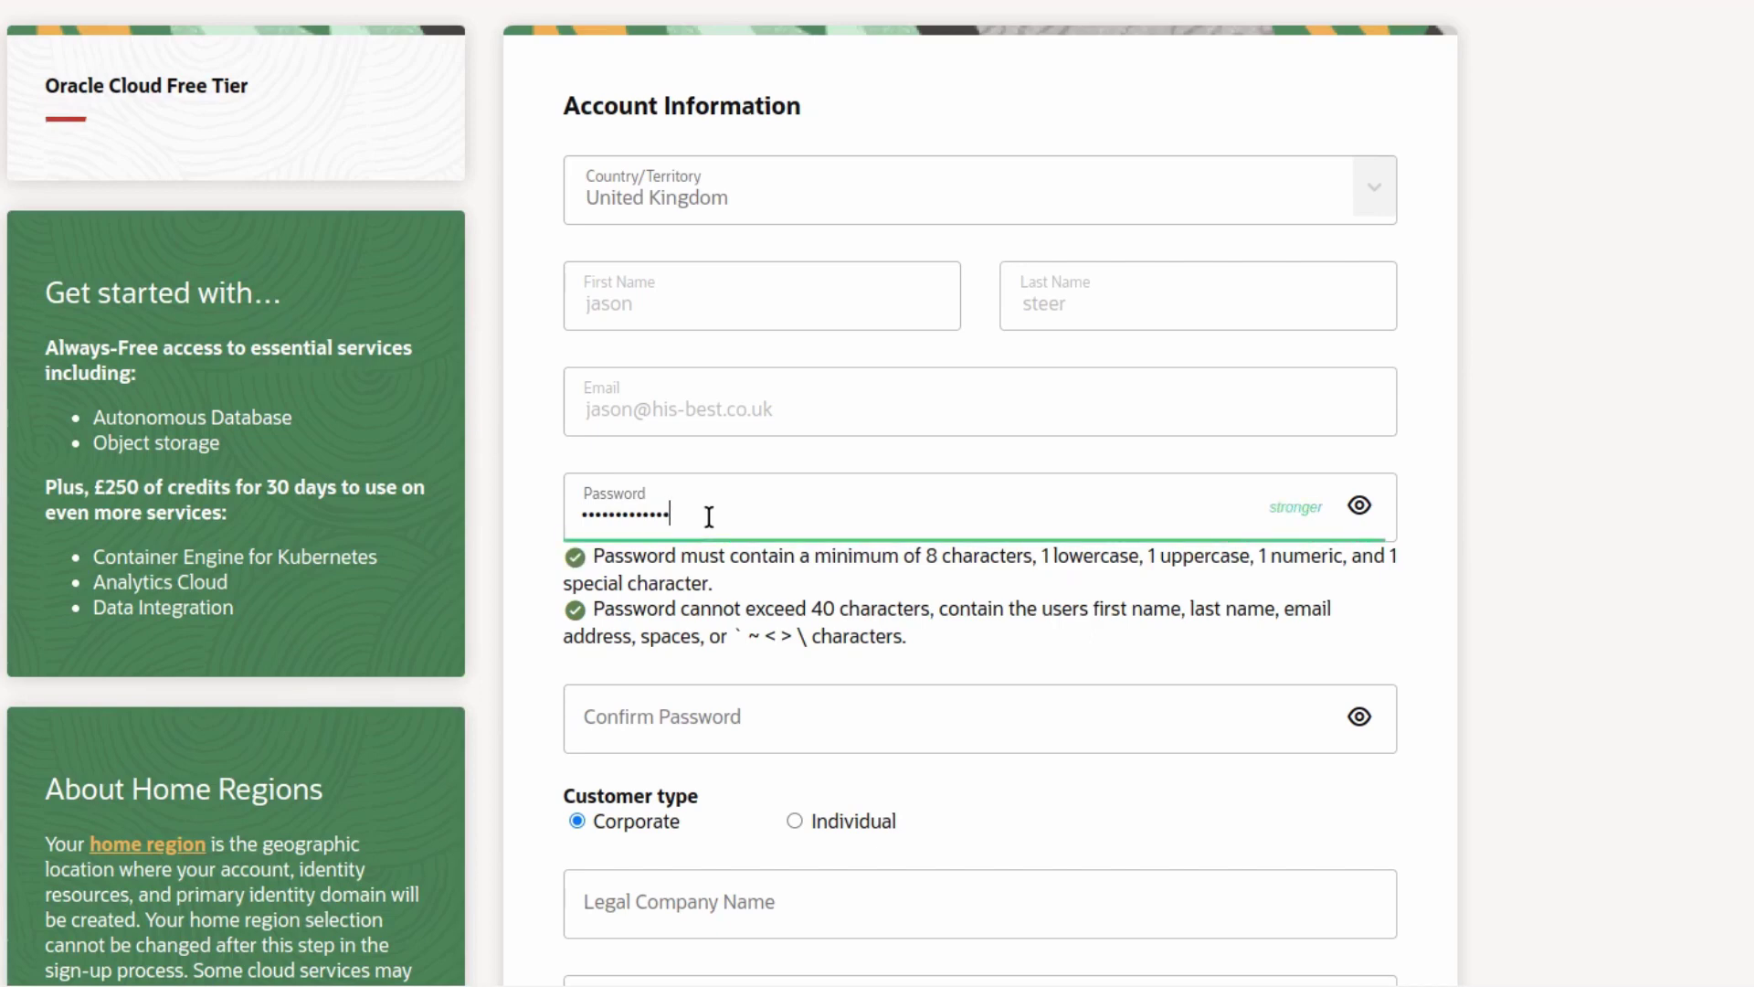
key(Tab)
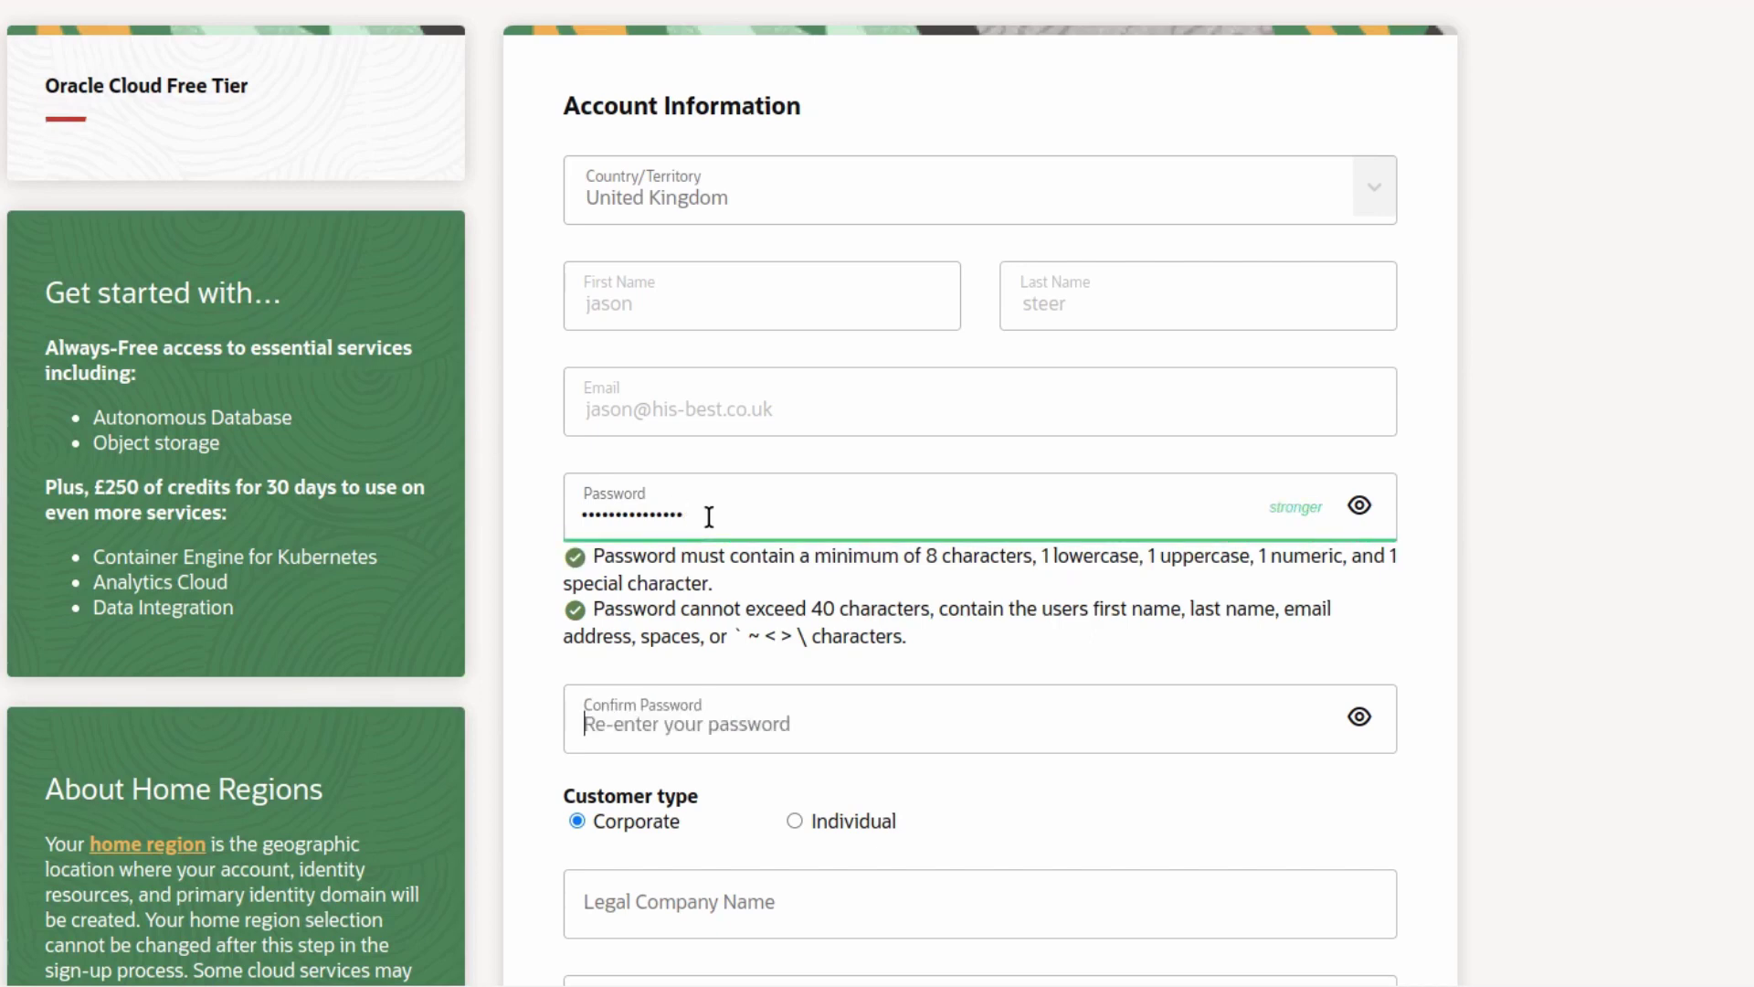
text(••••••)
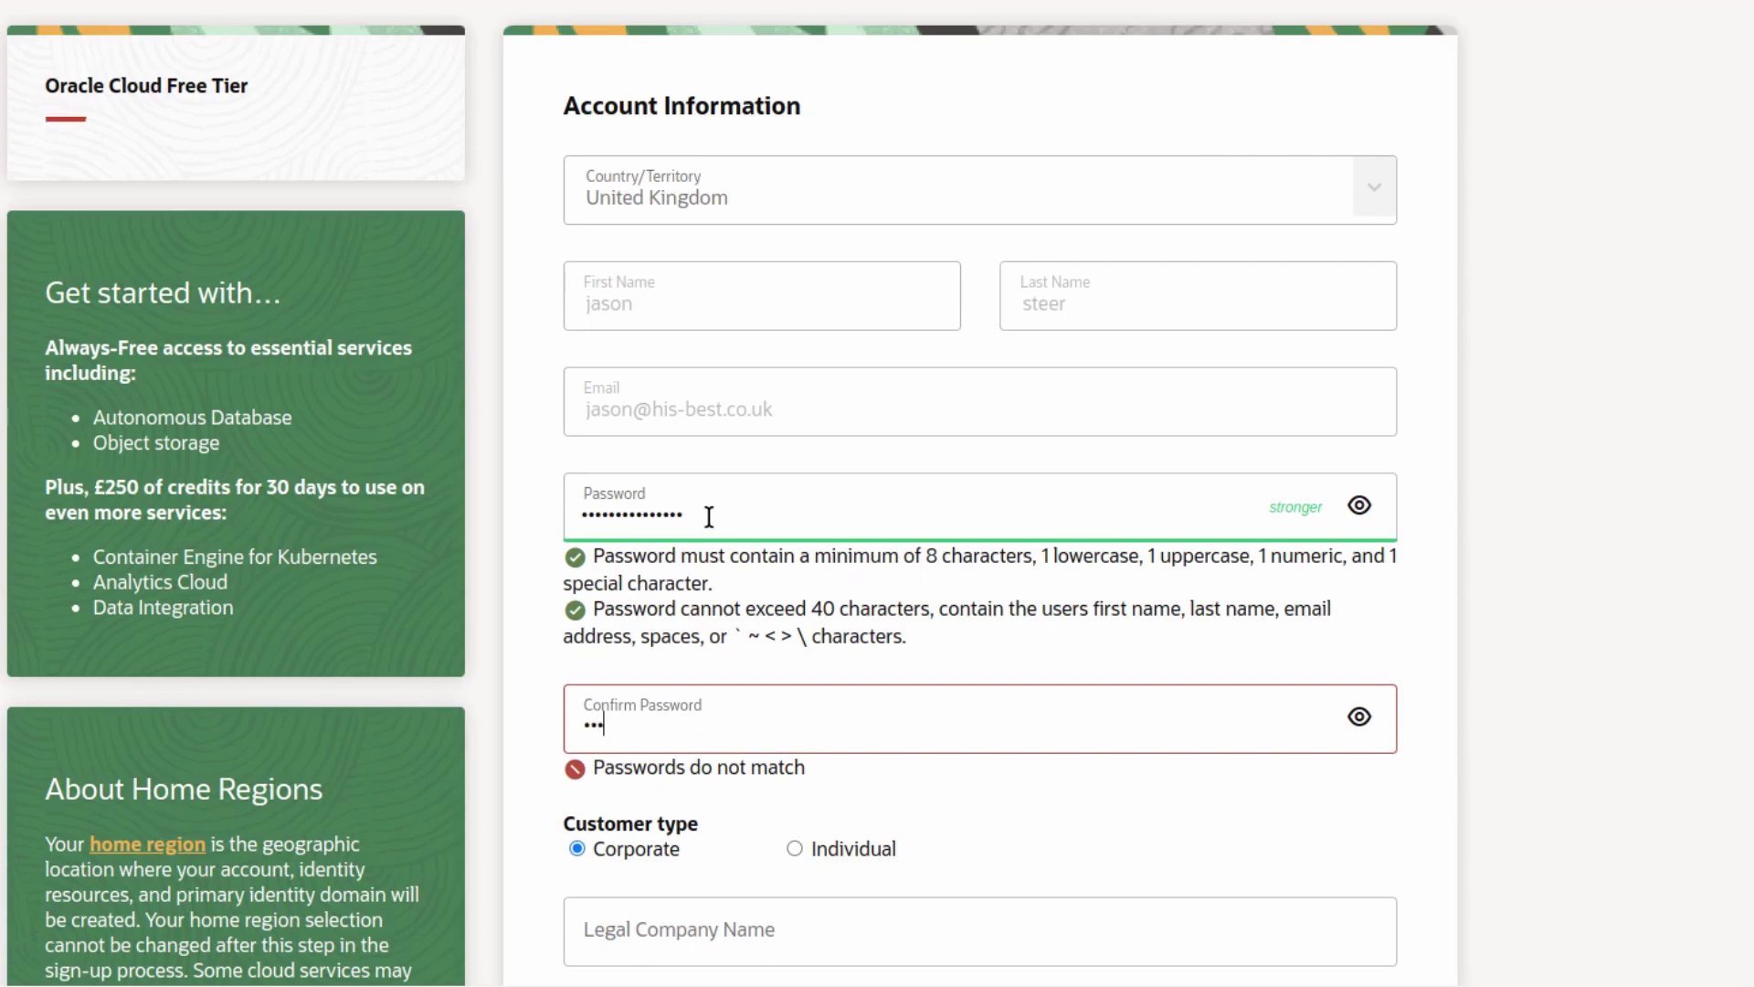
text(•••••••••)
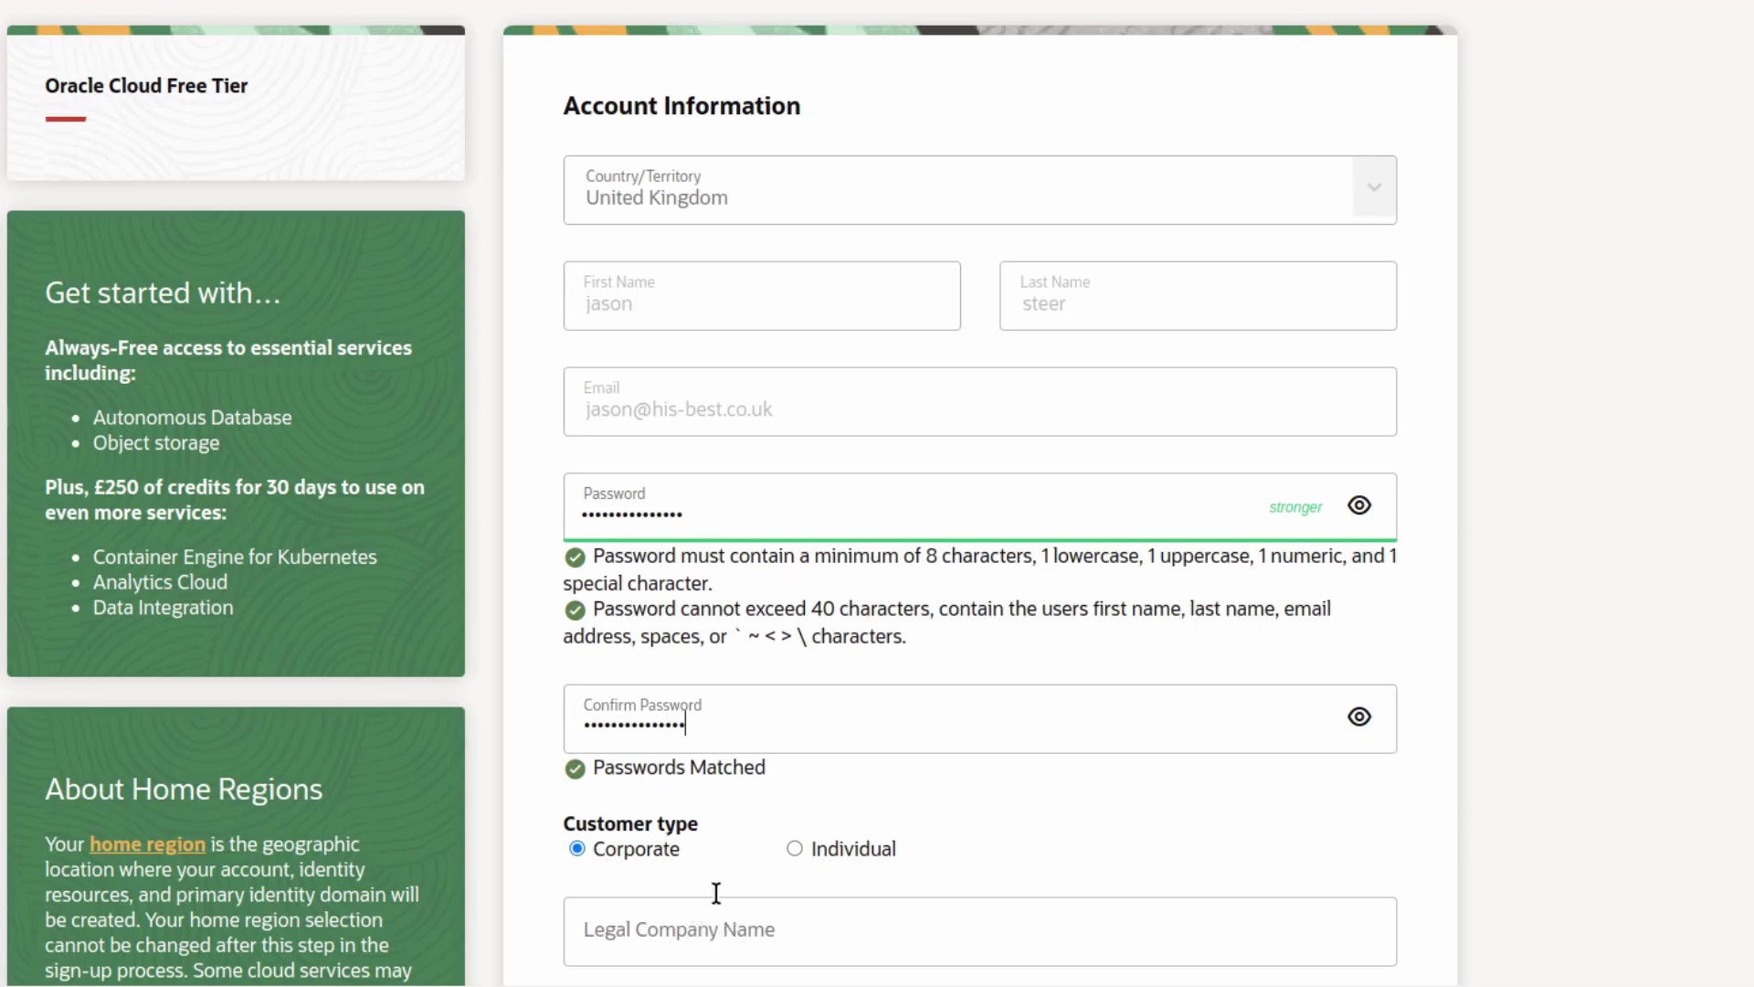
- Move to the Legal Company Name field and continue down the Account Information form
click(770, 904)
scroll(598, 804, down, 3)
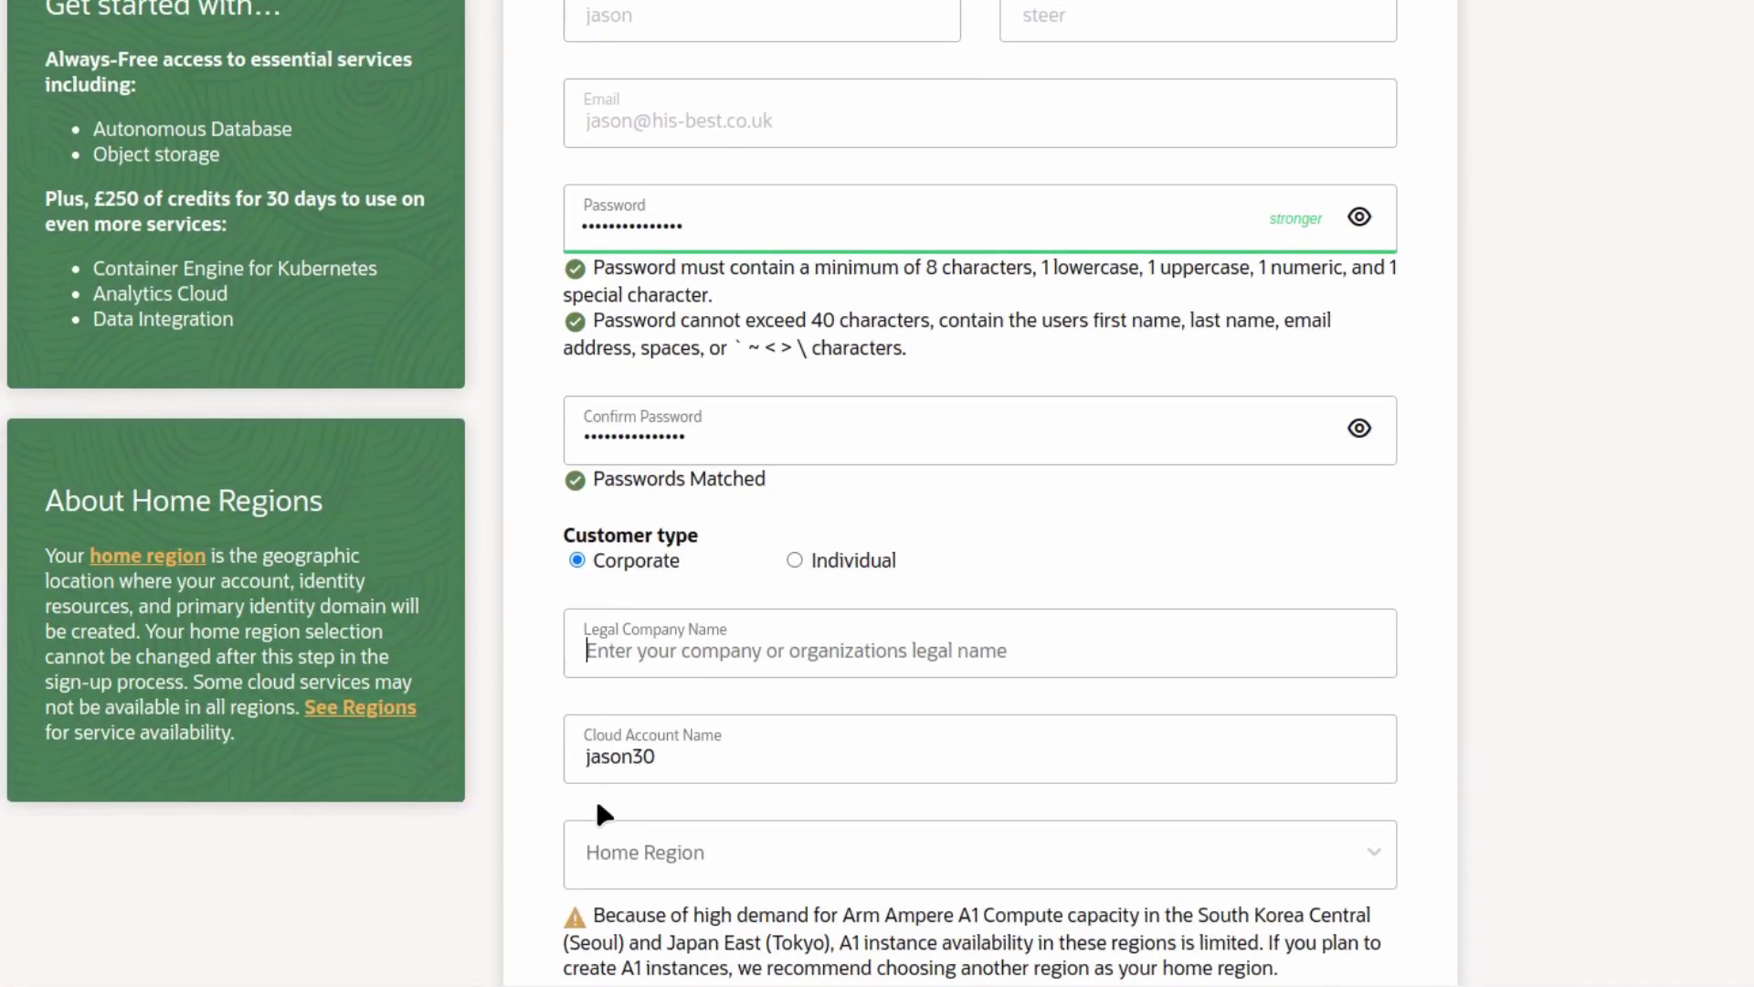
click(791, 552)
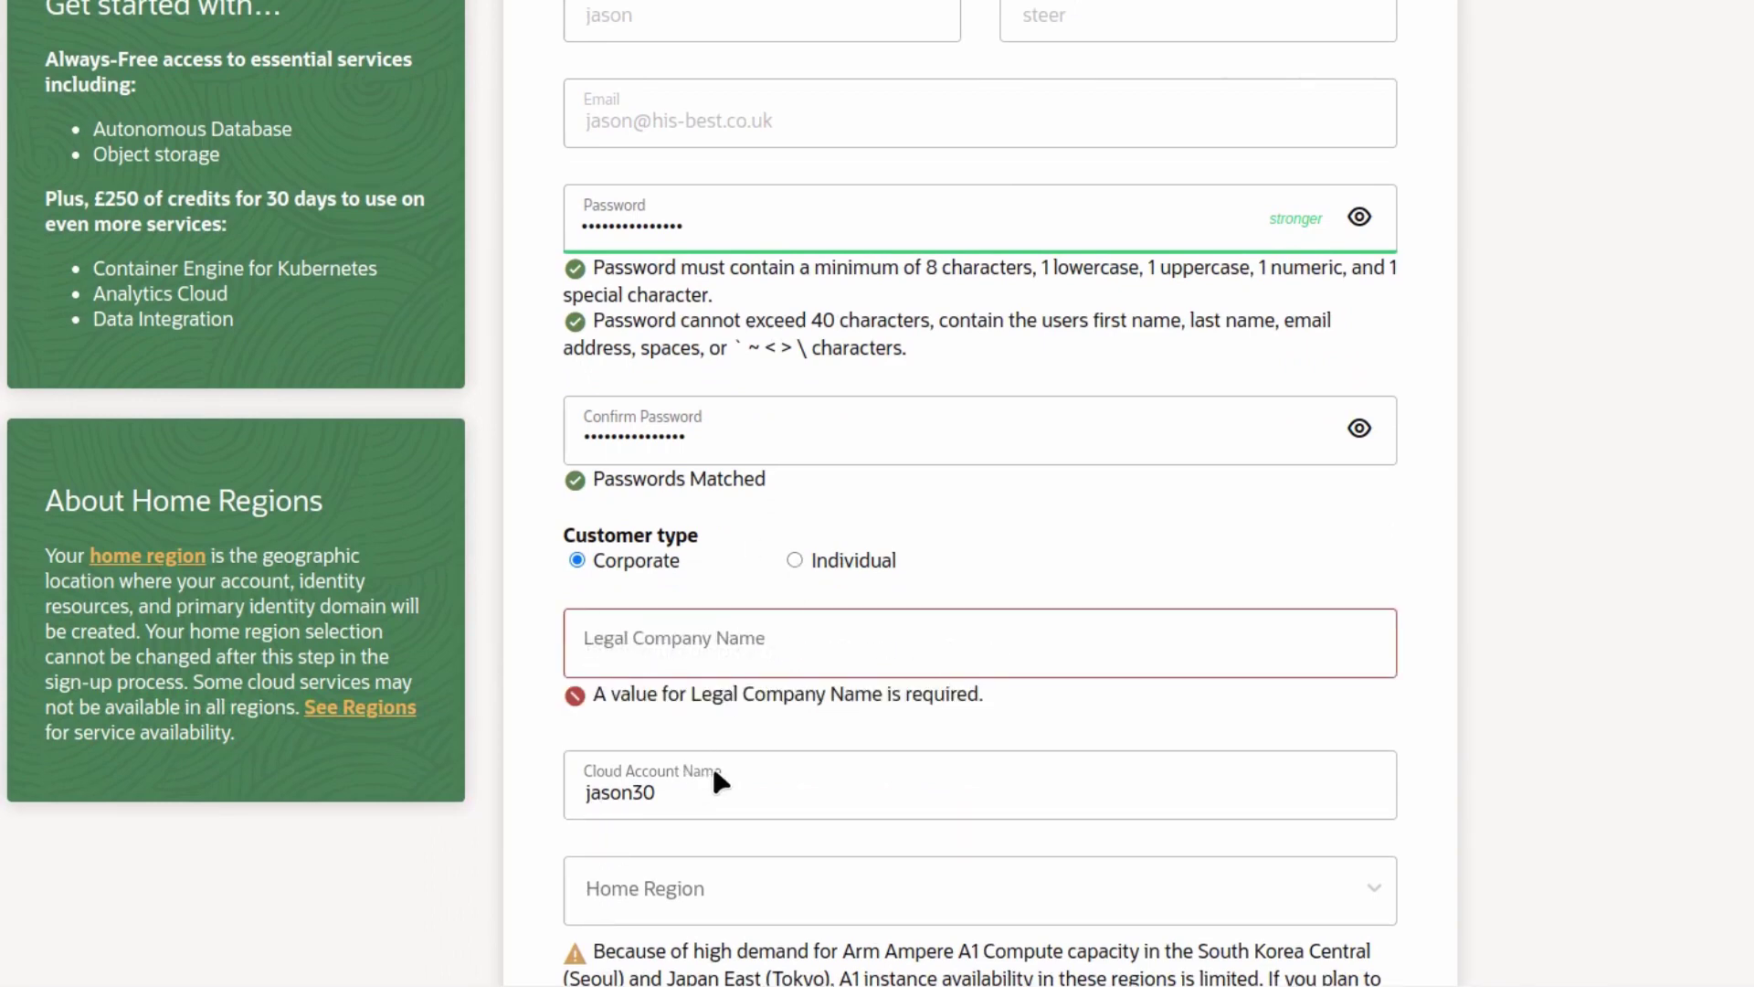
scroll(715, 781, down, 1)
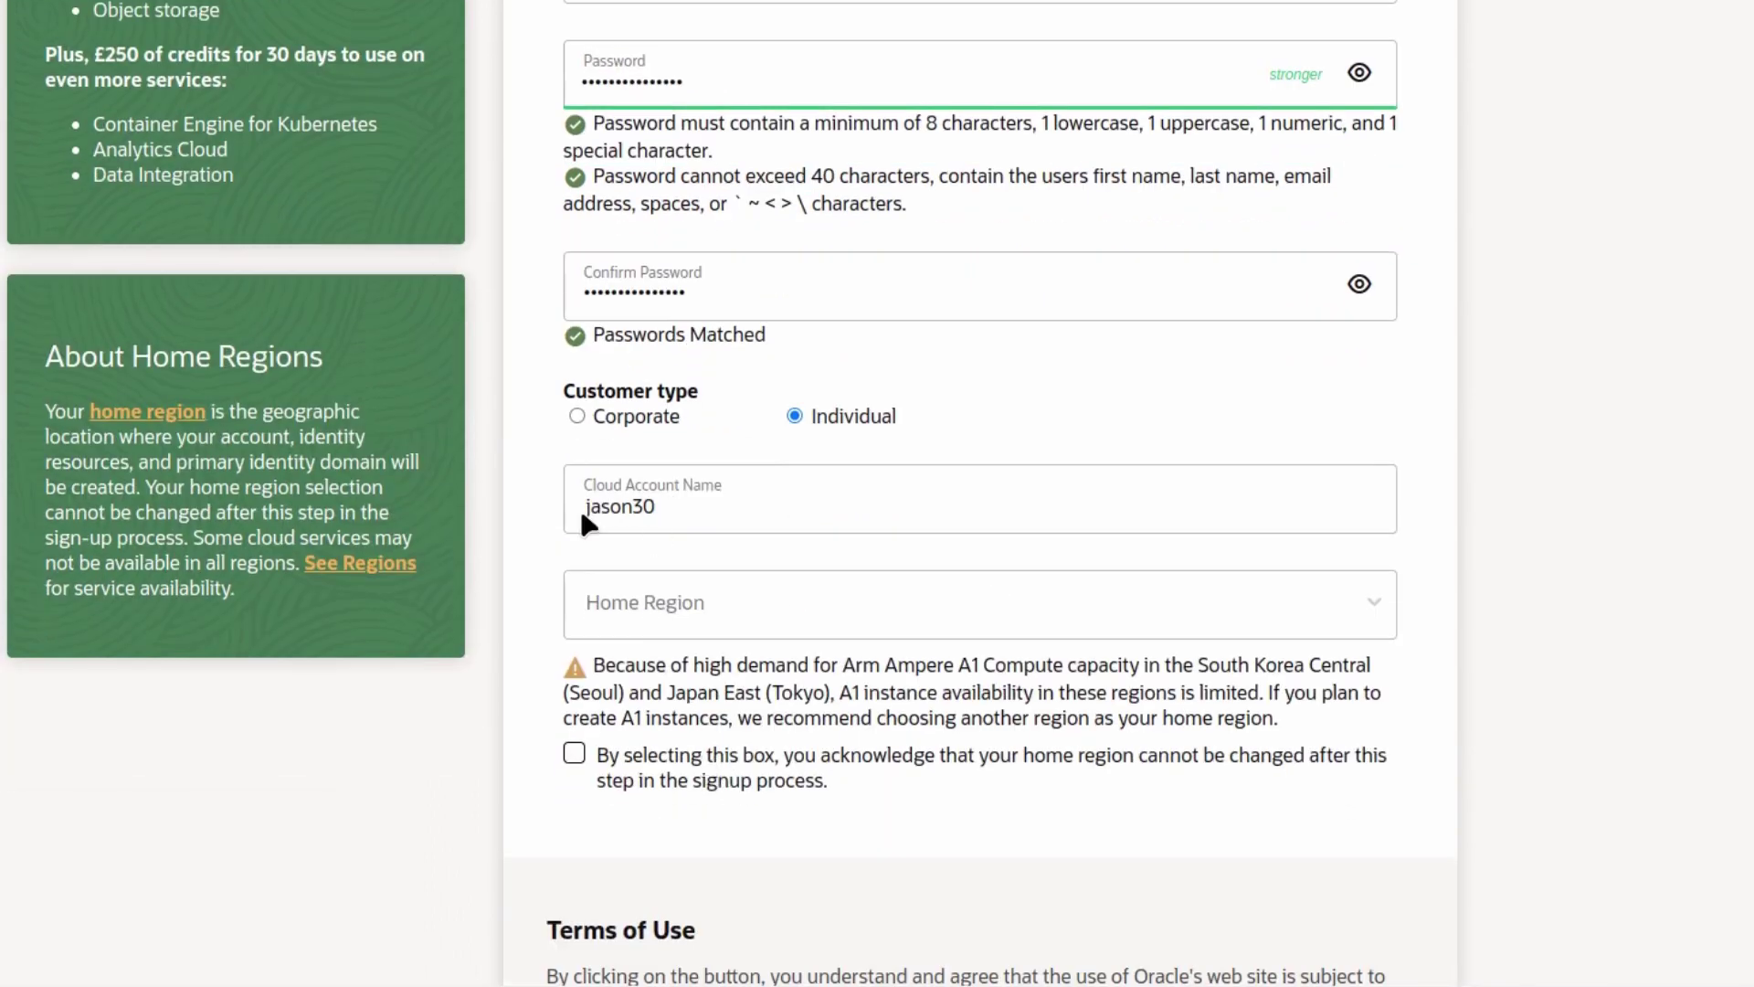
- Replace the suggested Cloud Account Name with the pasted new account name
scroll(574, 518, down, 1)
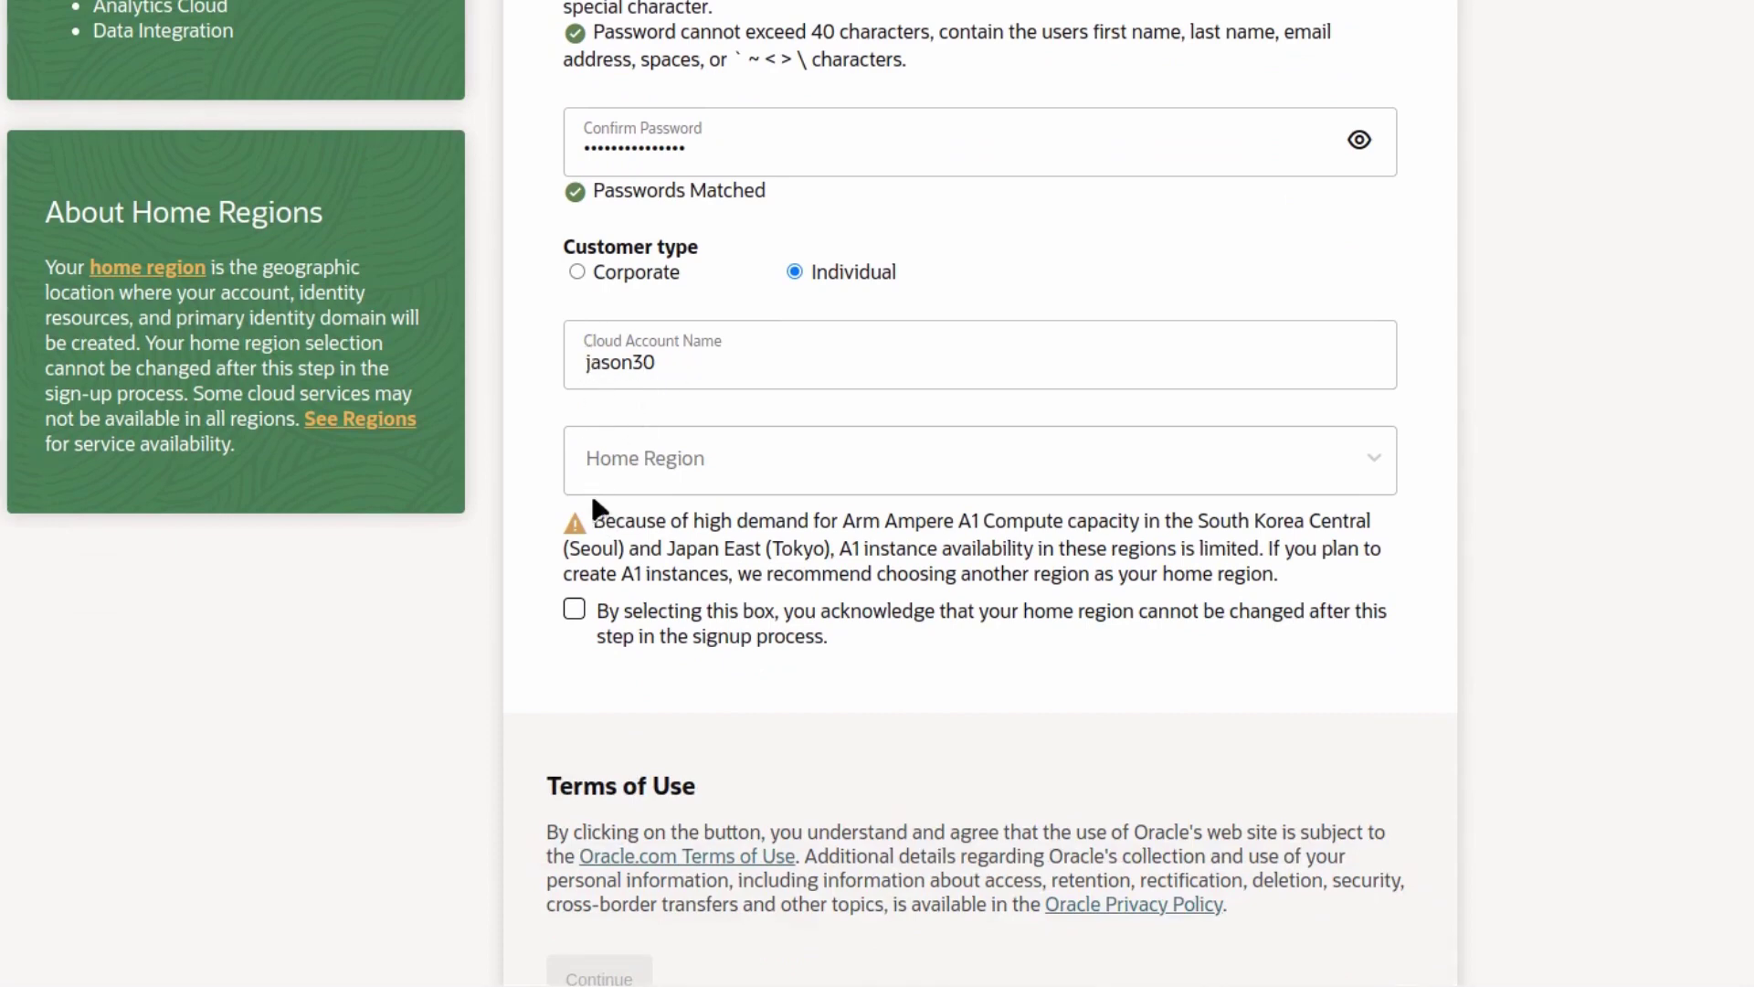
double_click(656, 370)
text(superpertinax)
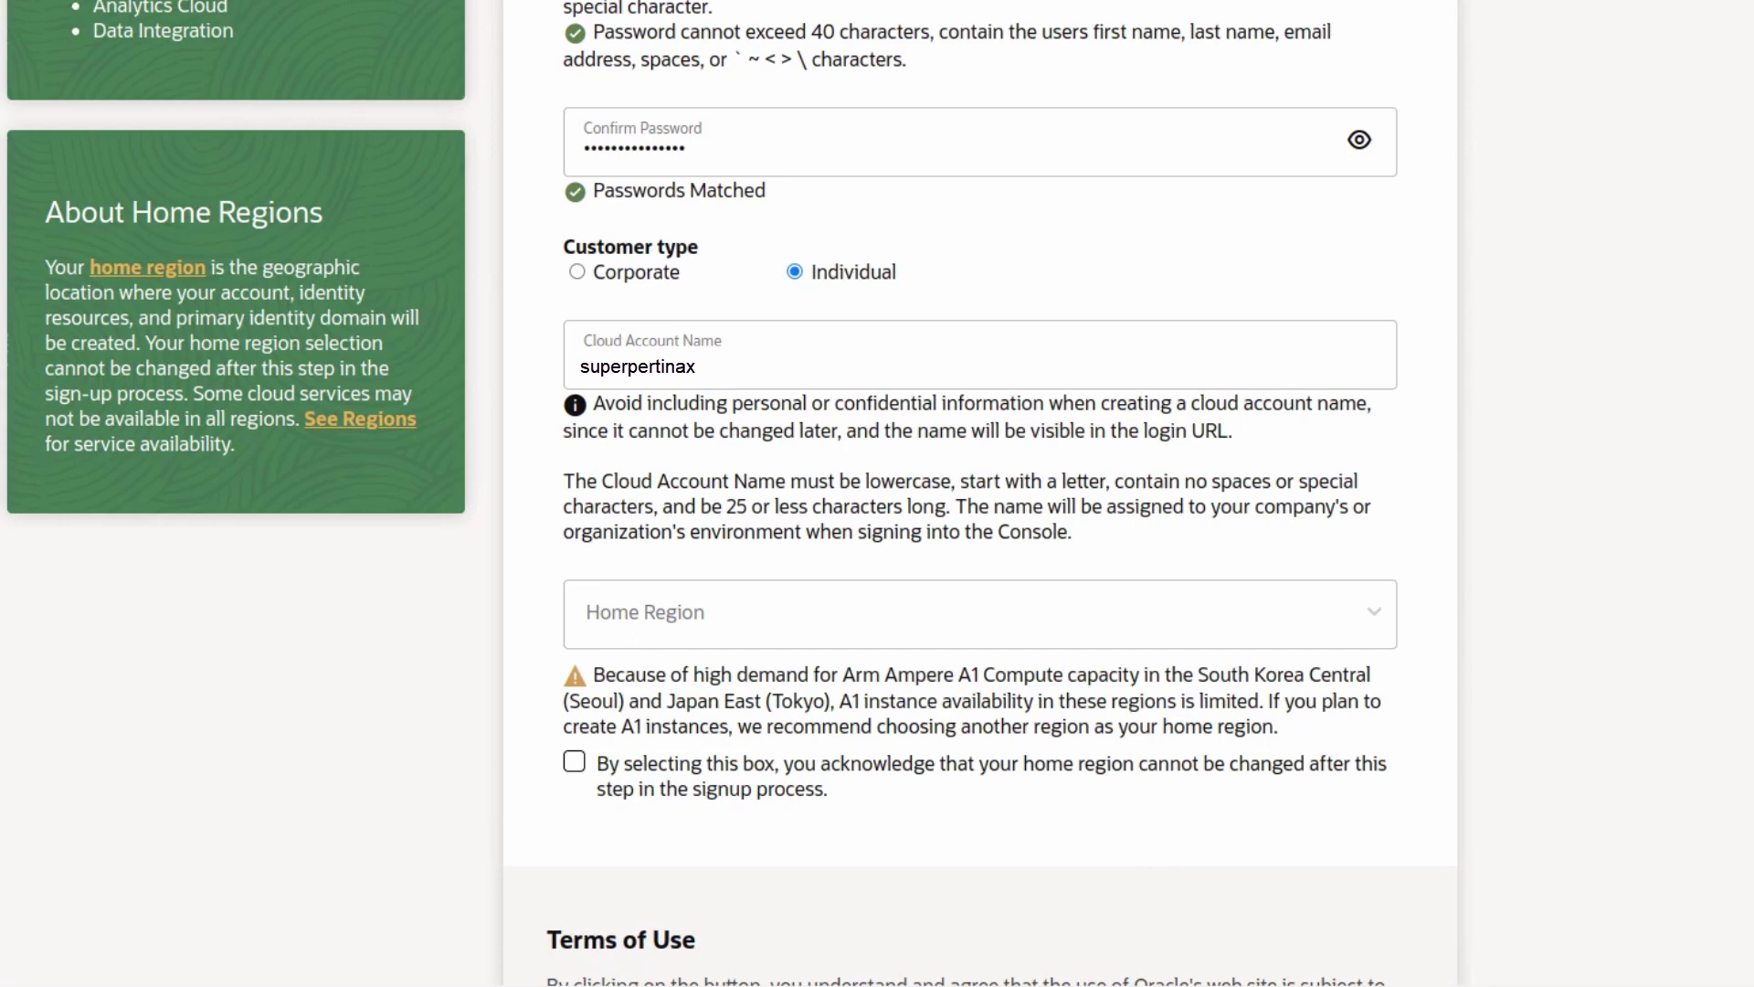
- Choose UK South (London) as home region and tick the can't-change-later acknowledgement
click(635, 611)
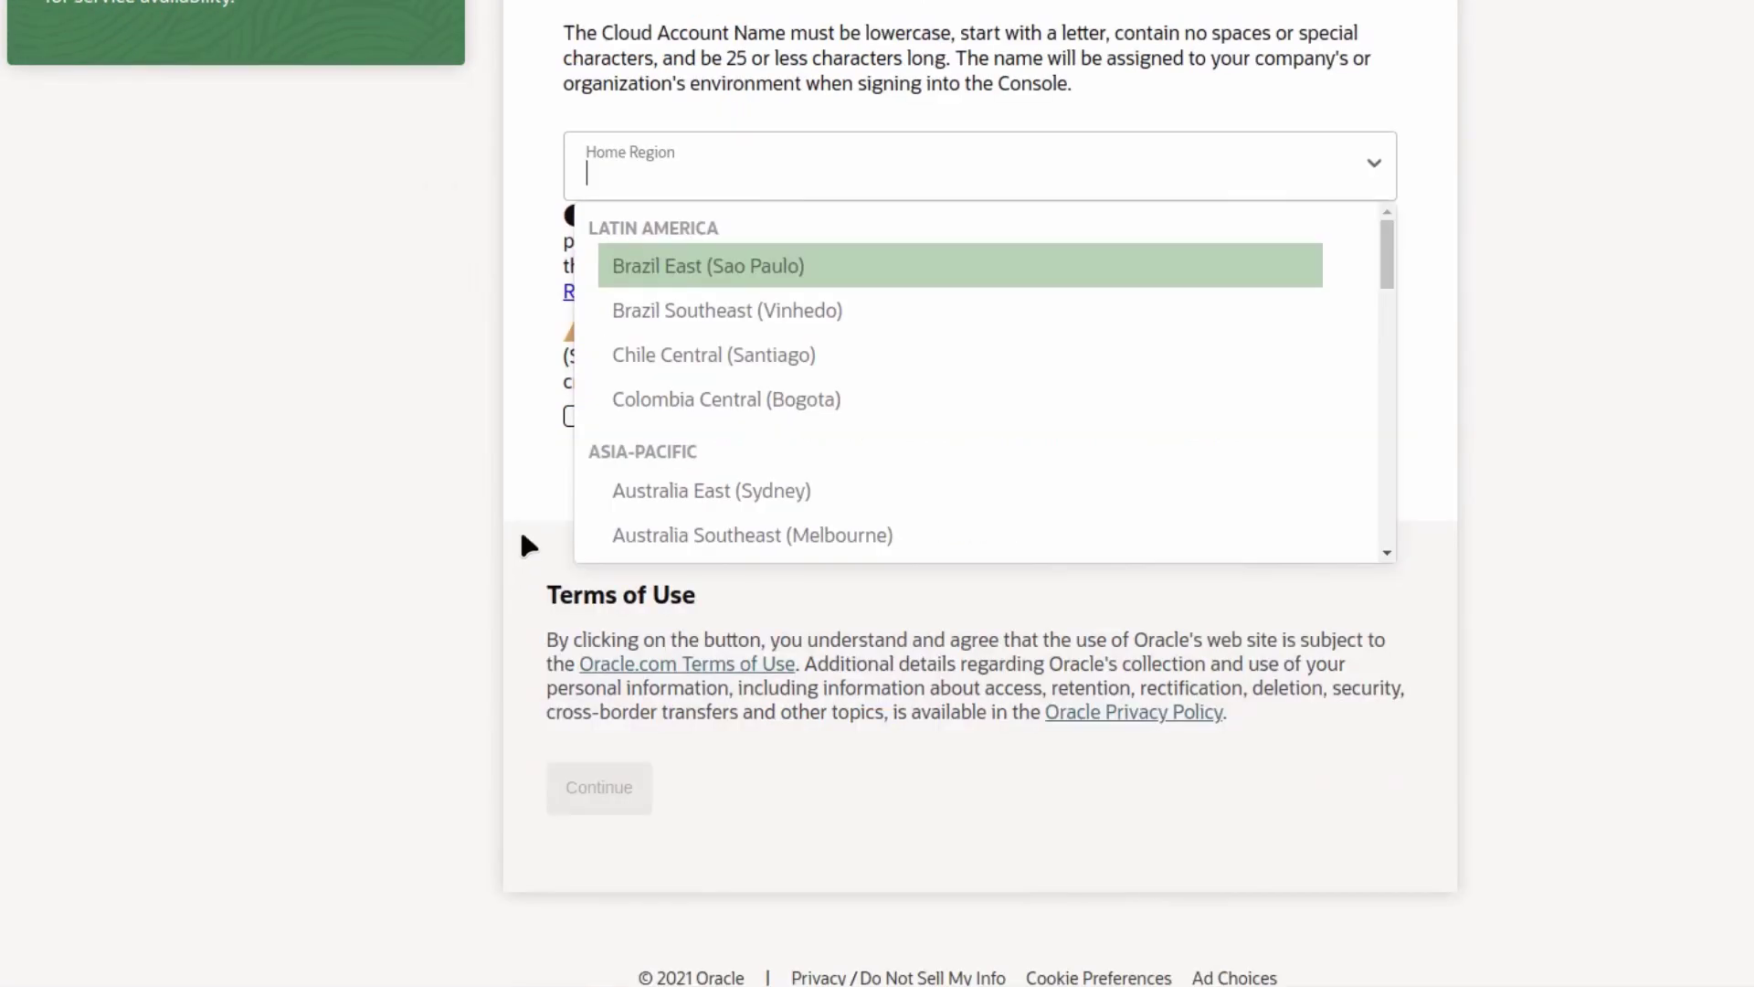
click(649, 184)
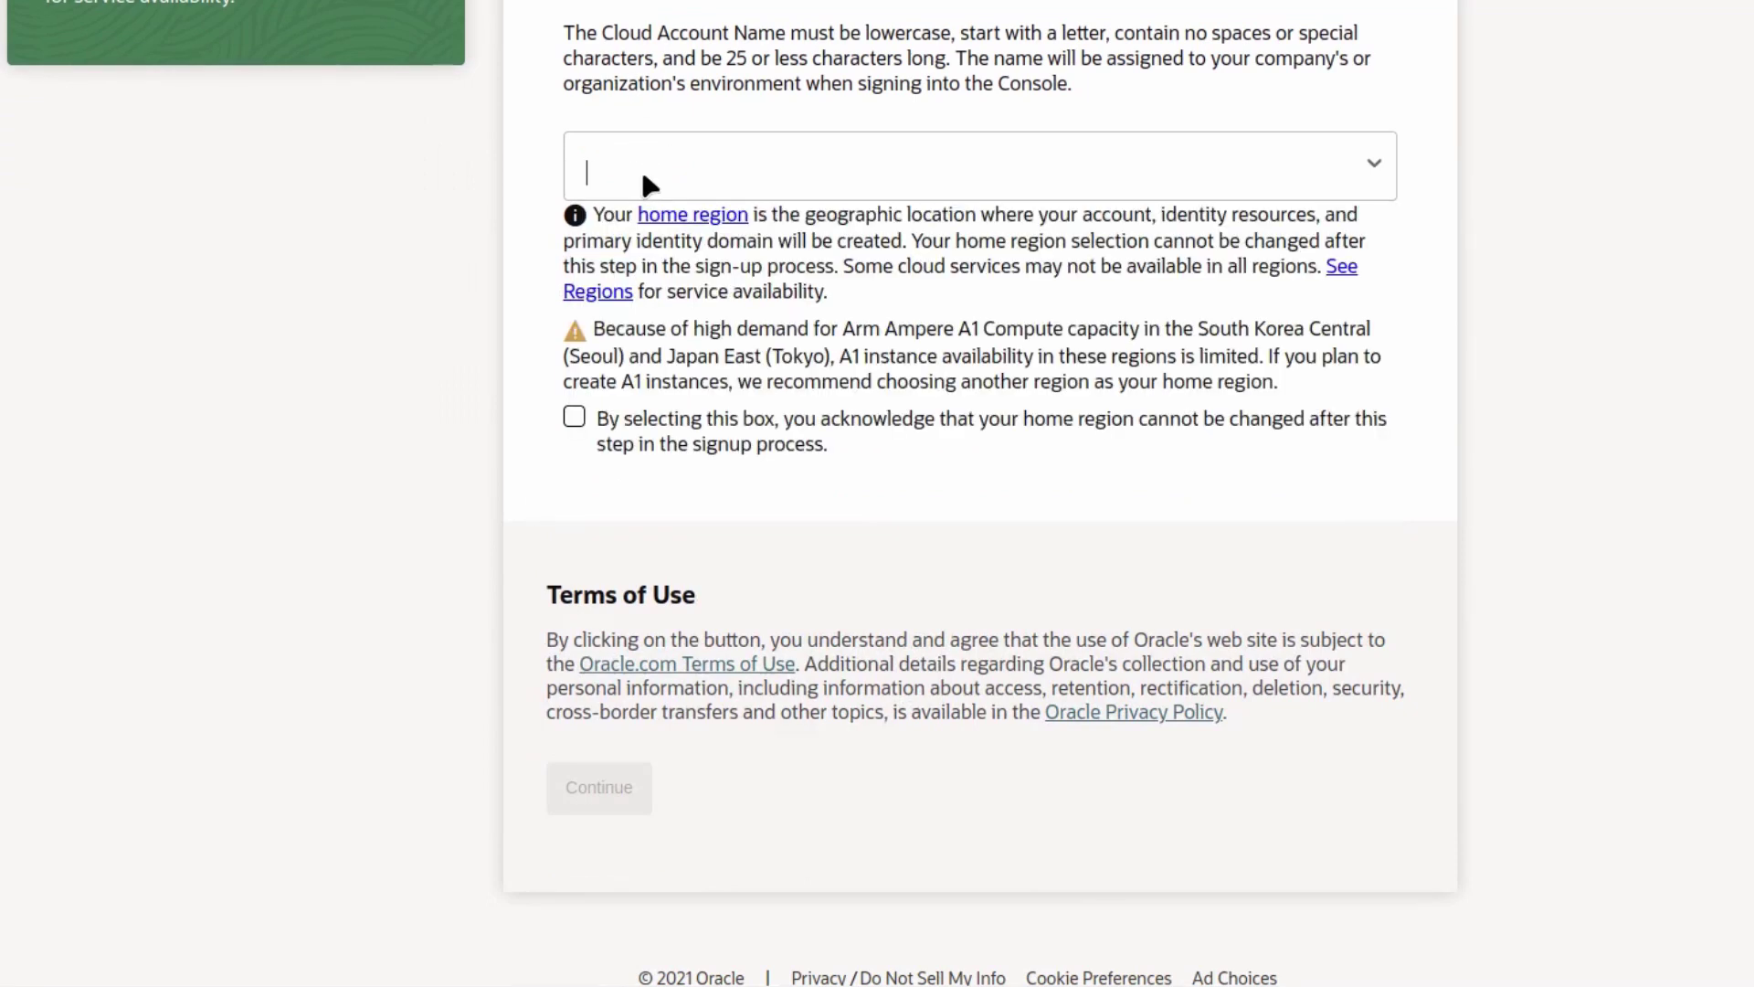
text(unit)
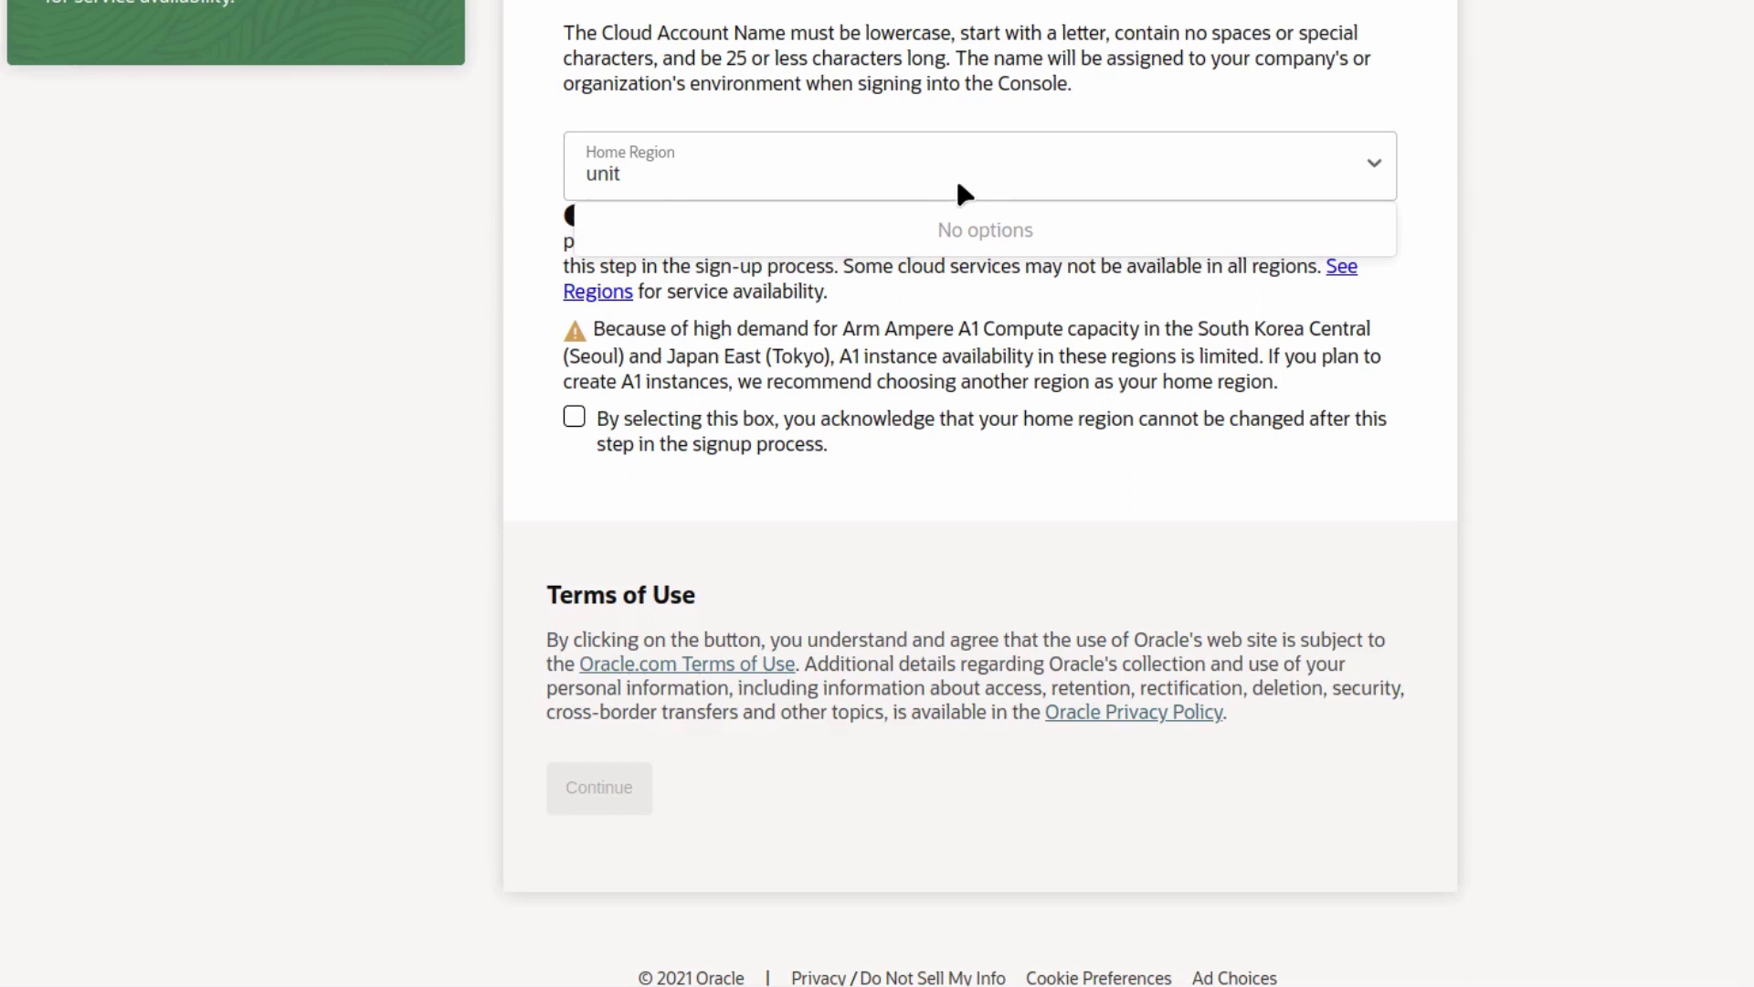
key(BackSpace)
key(BackSpace)
key(BackSpace)
key(BackSpace)
click(1373, 165)
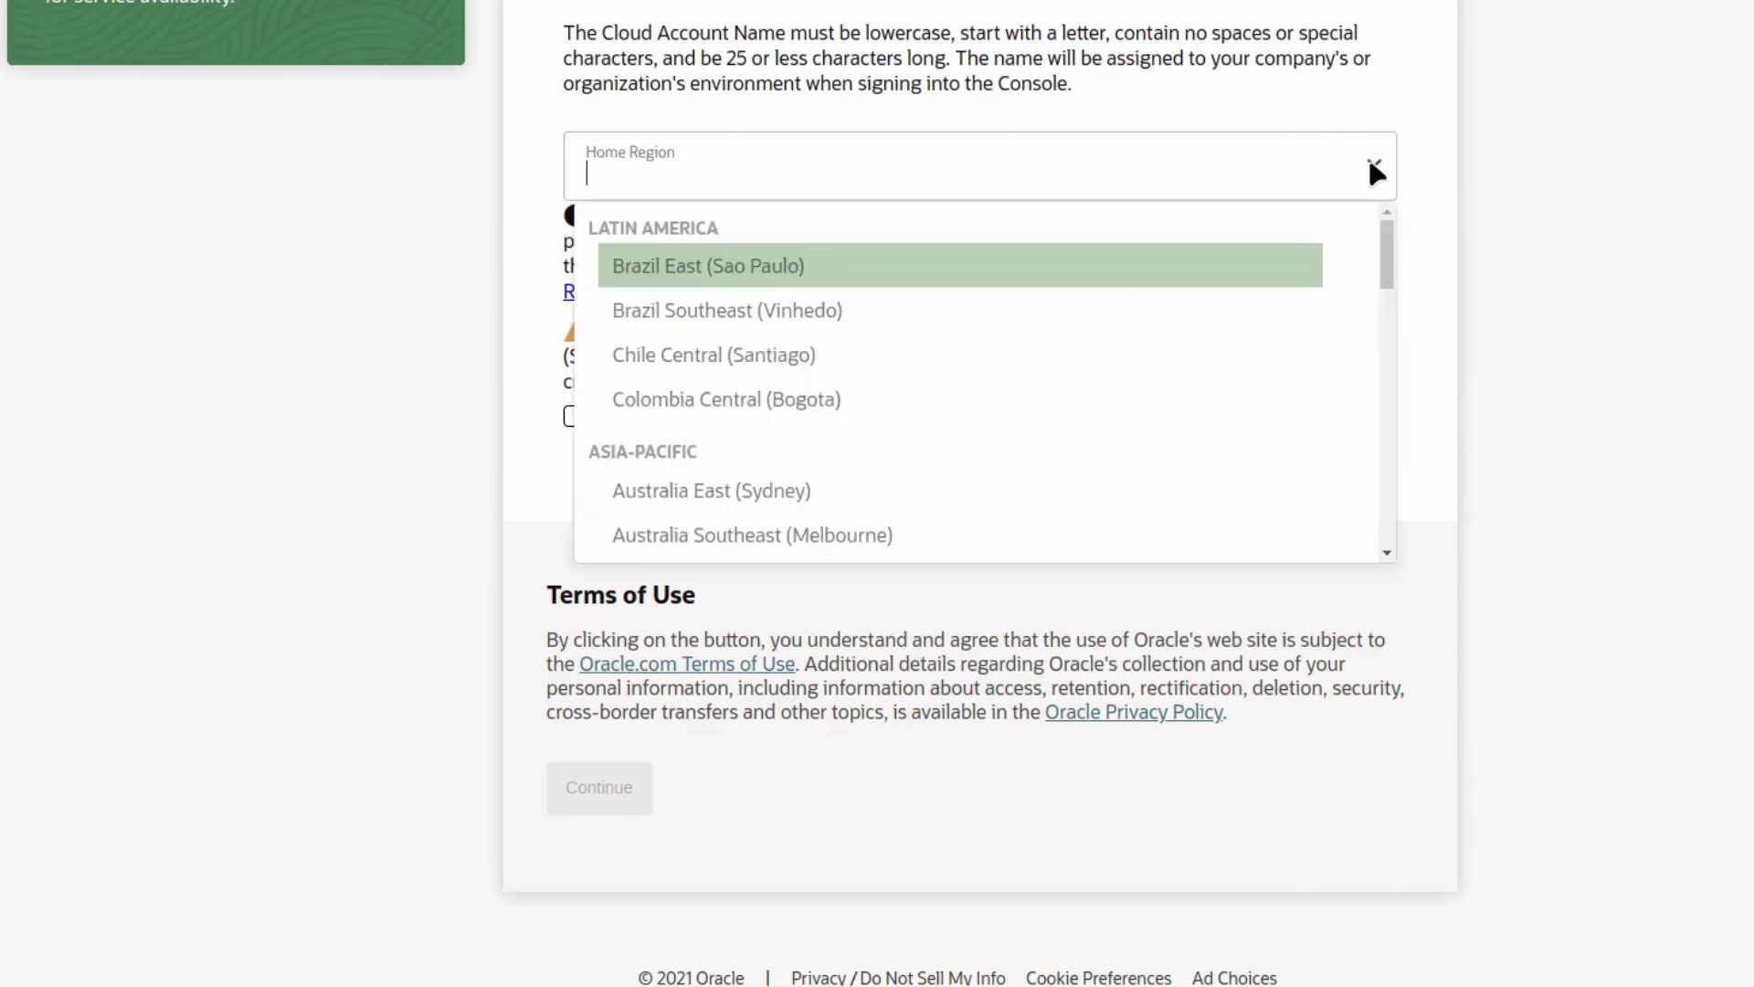
scroll(746, 425, down, 10)
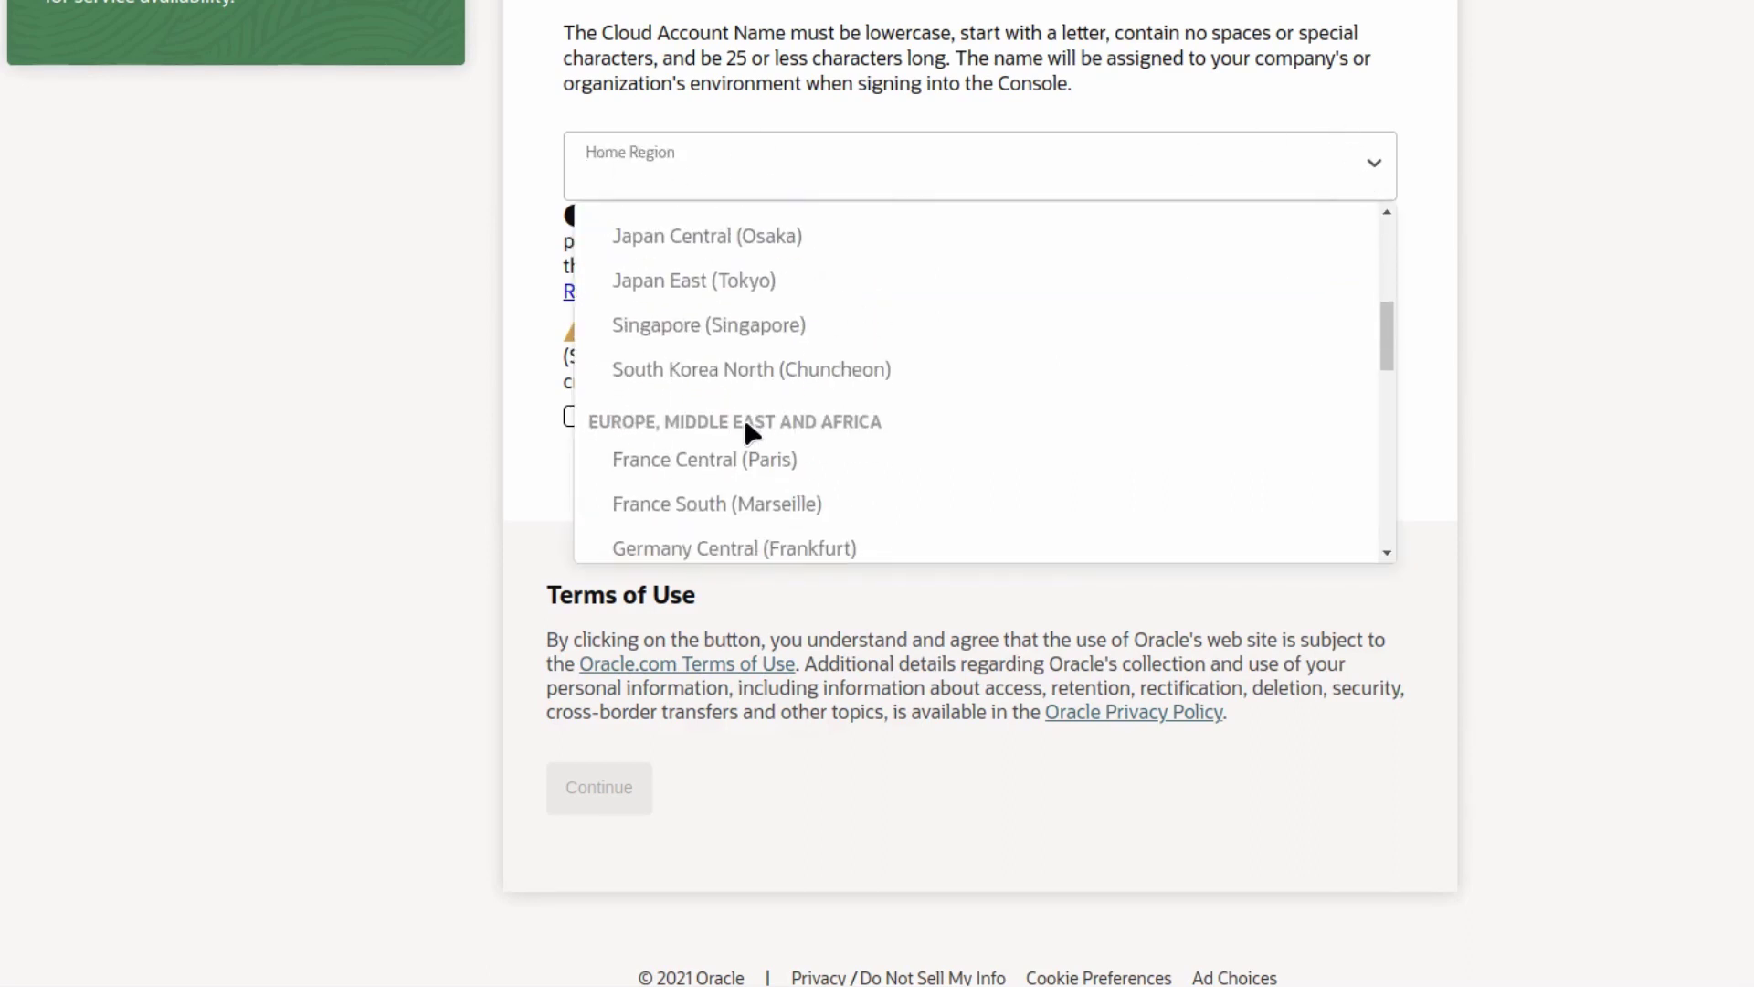
scroll(764, 428, up, 2)
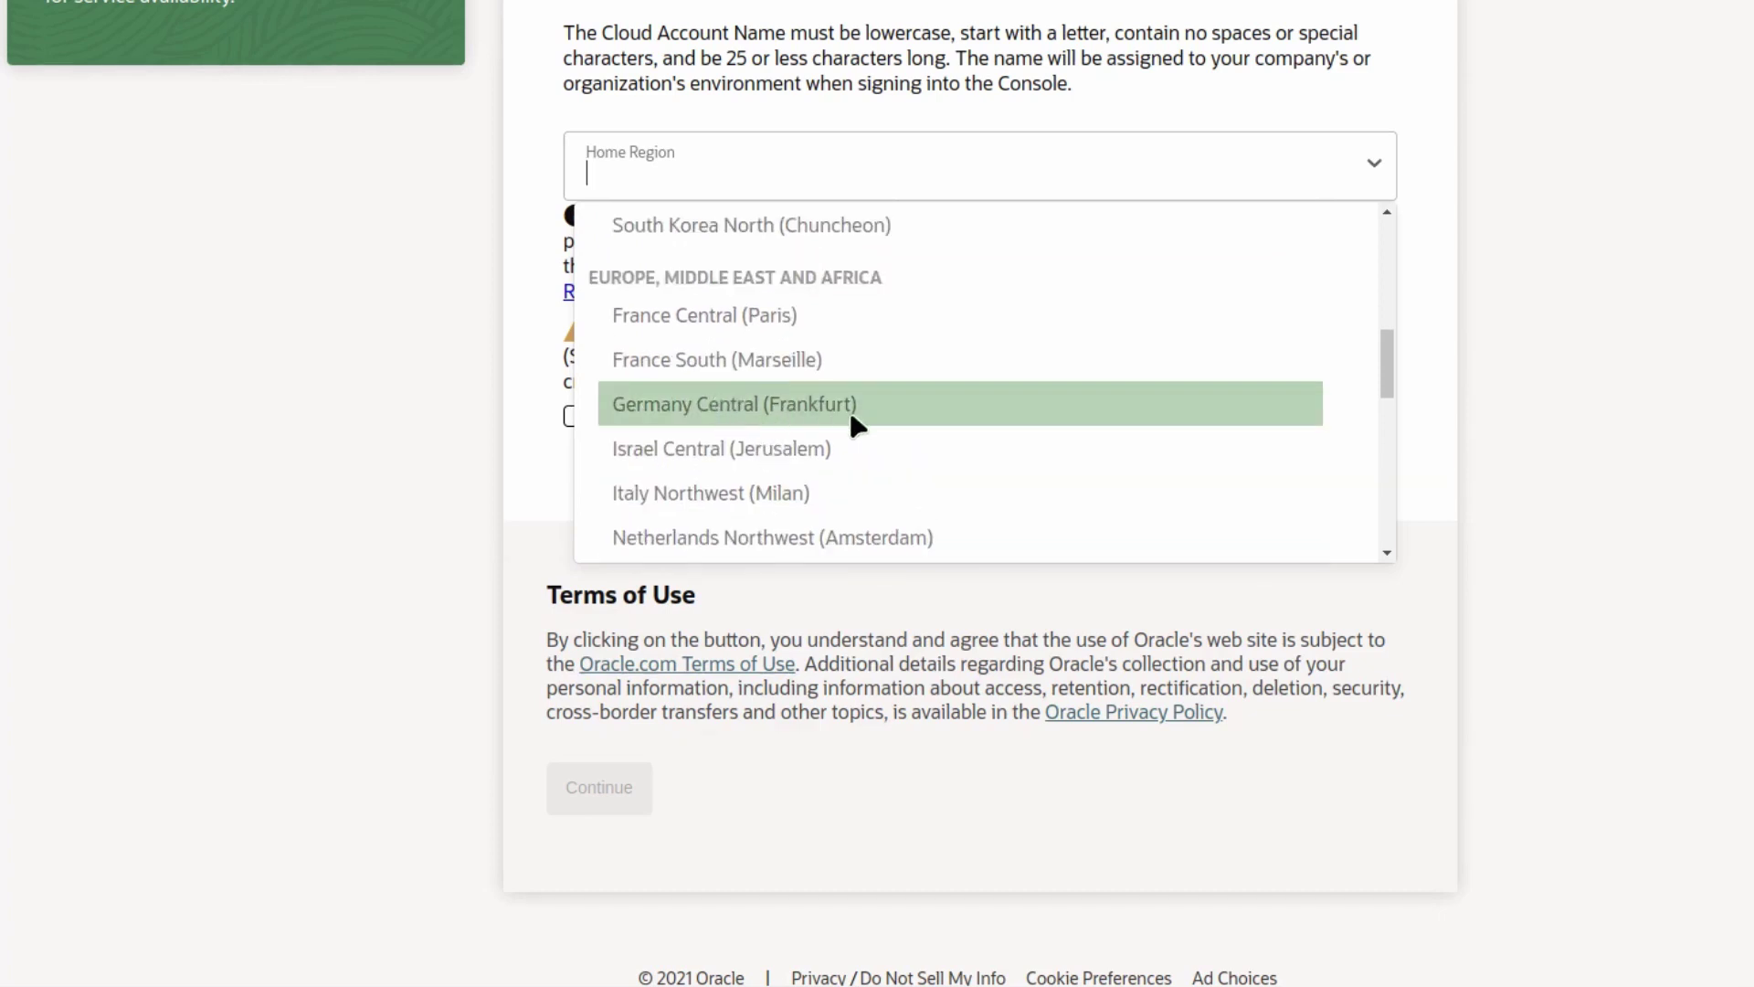
scroll(868, 423, down, 3)
scroll(862, 420, down, 3)
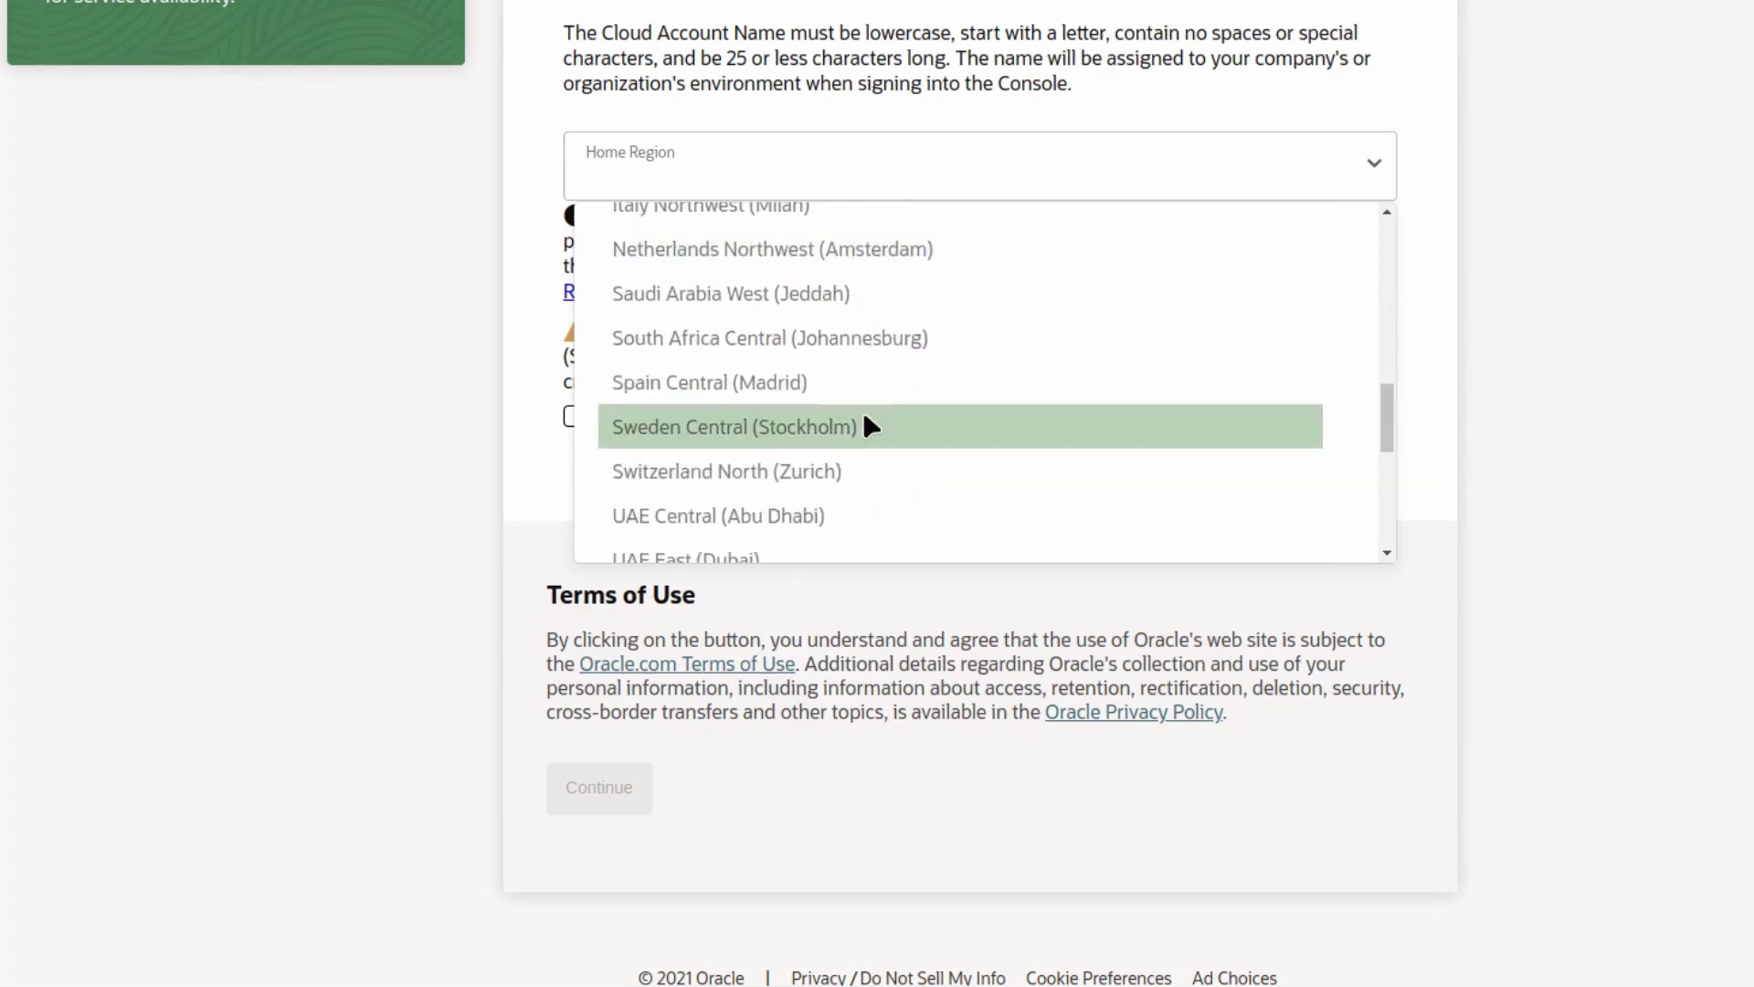
click(745, 458)
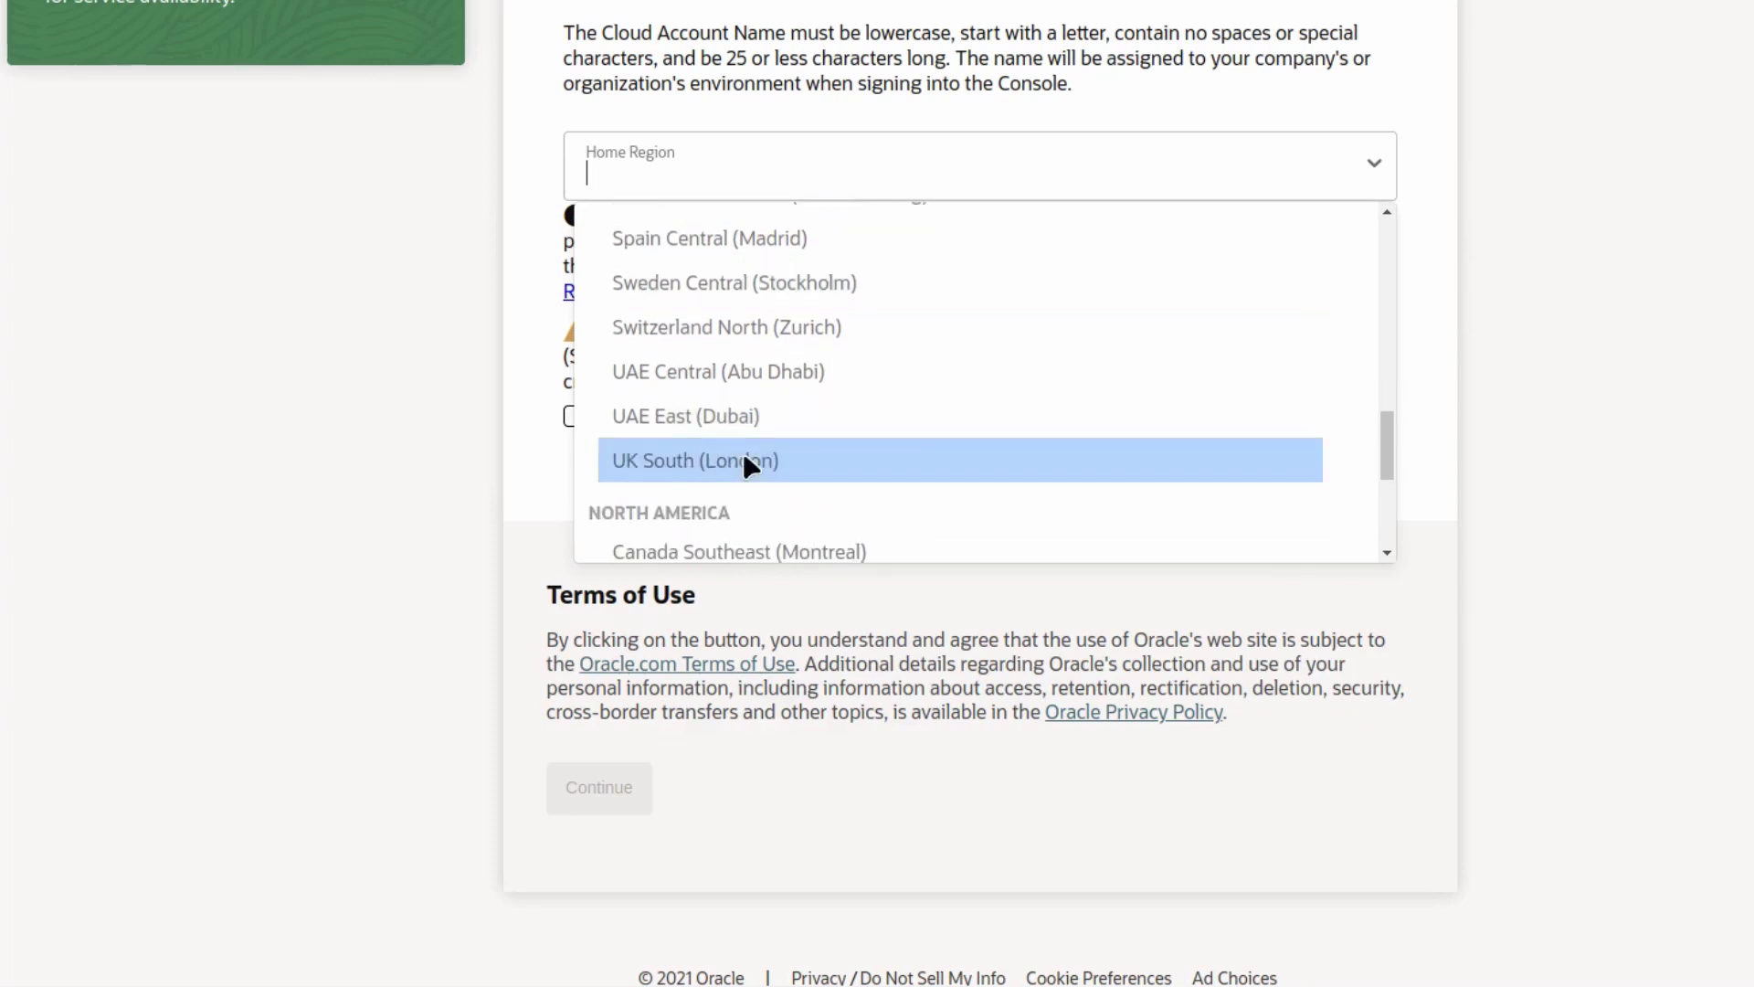
click(527, 557)
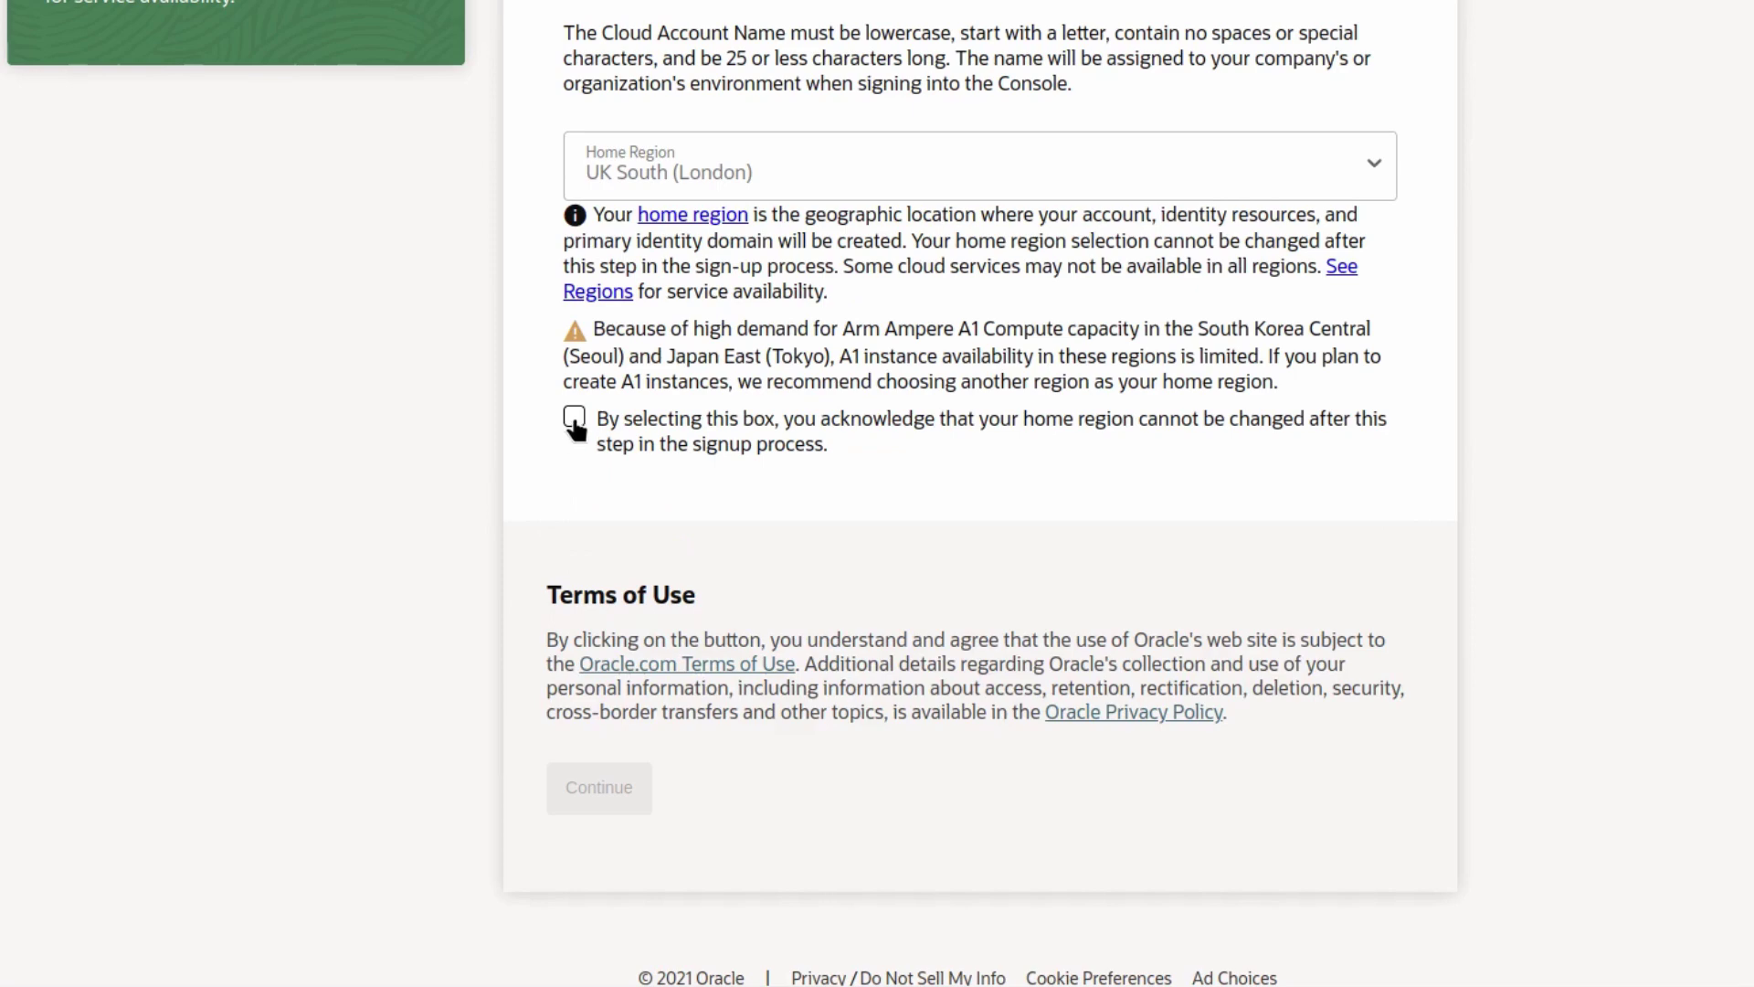
click(583, 517)
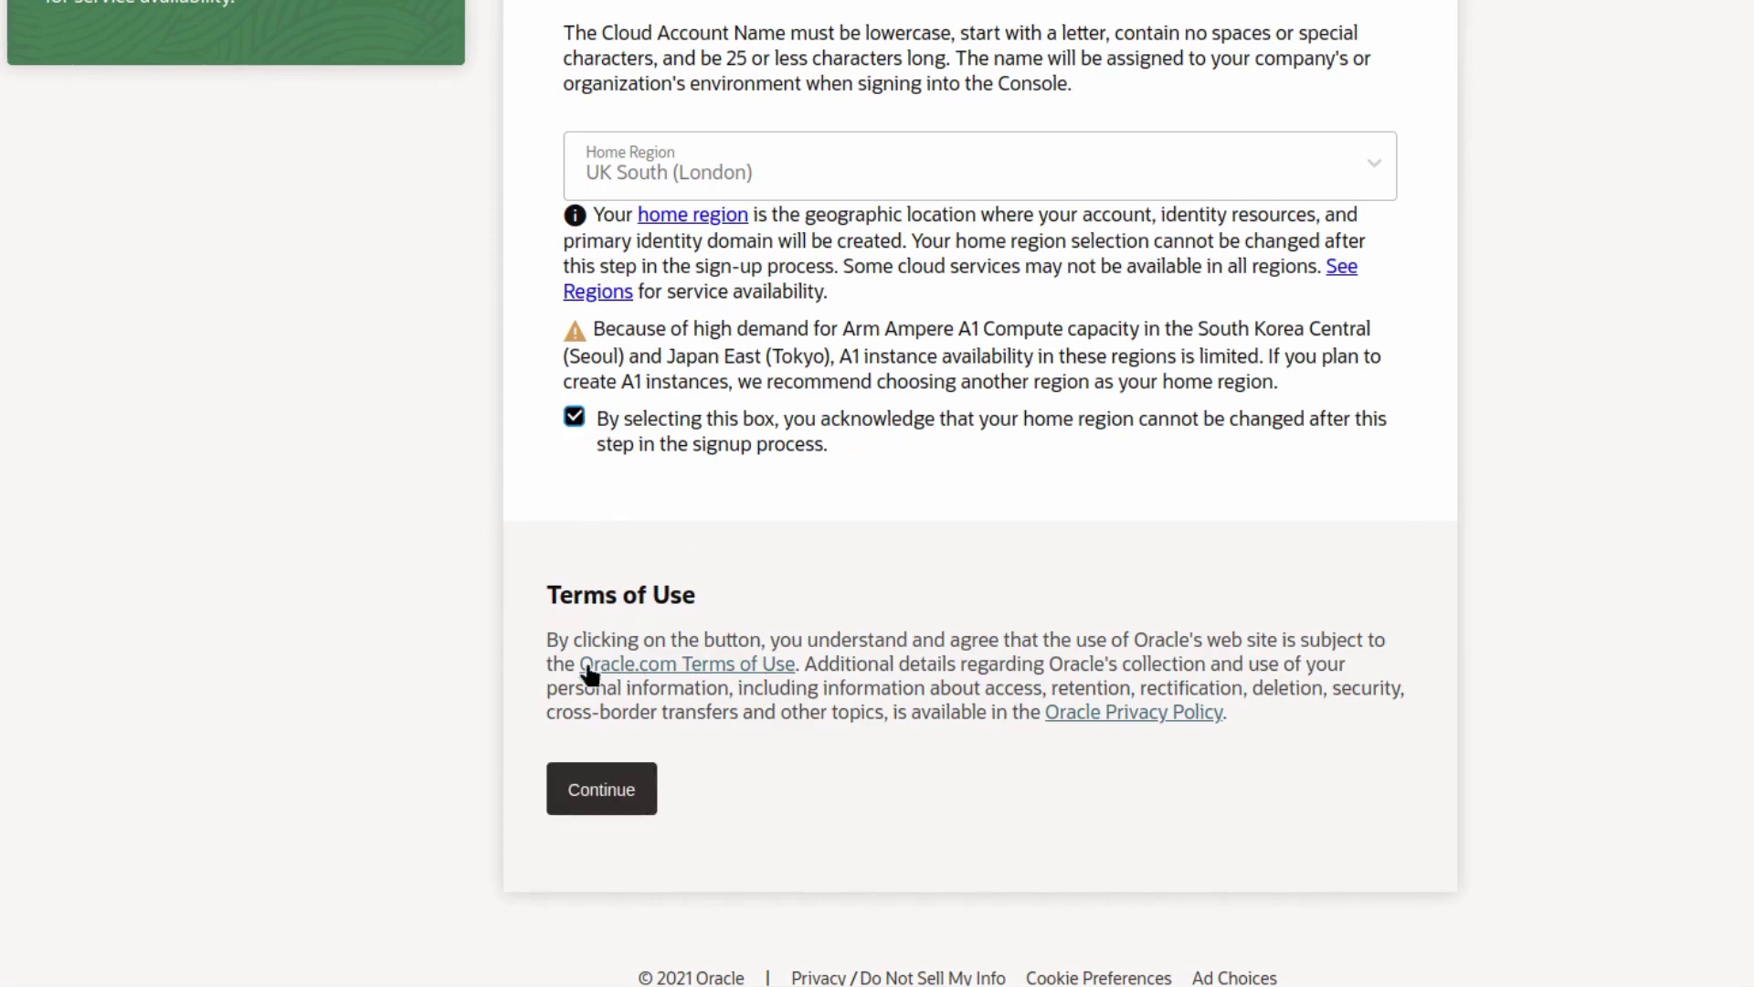
- Continue to Address Information and enter the three street address lines and the city
click(605, 806)
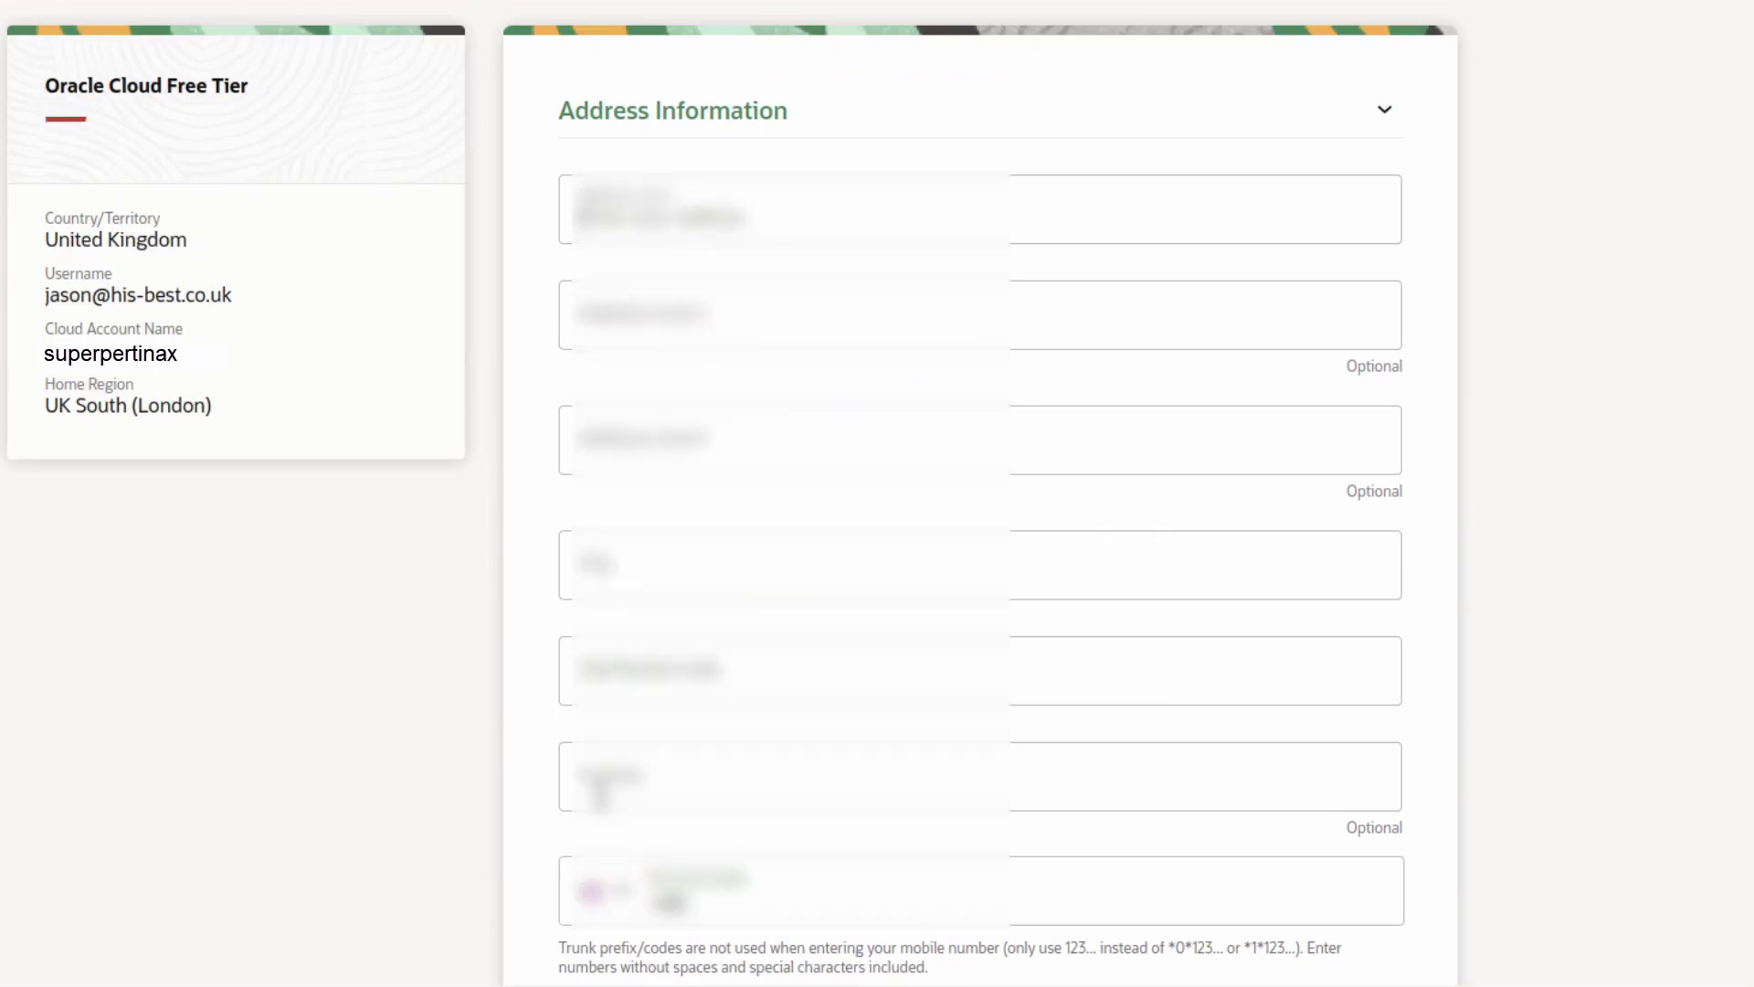
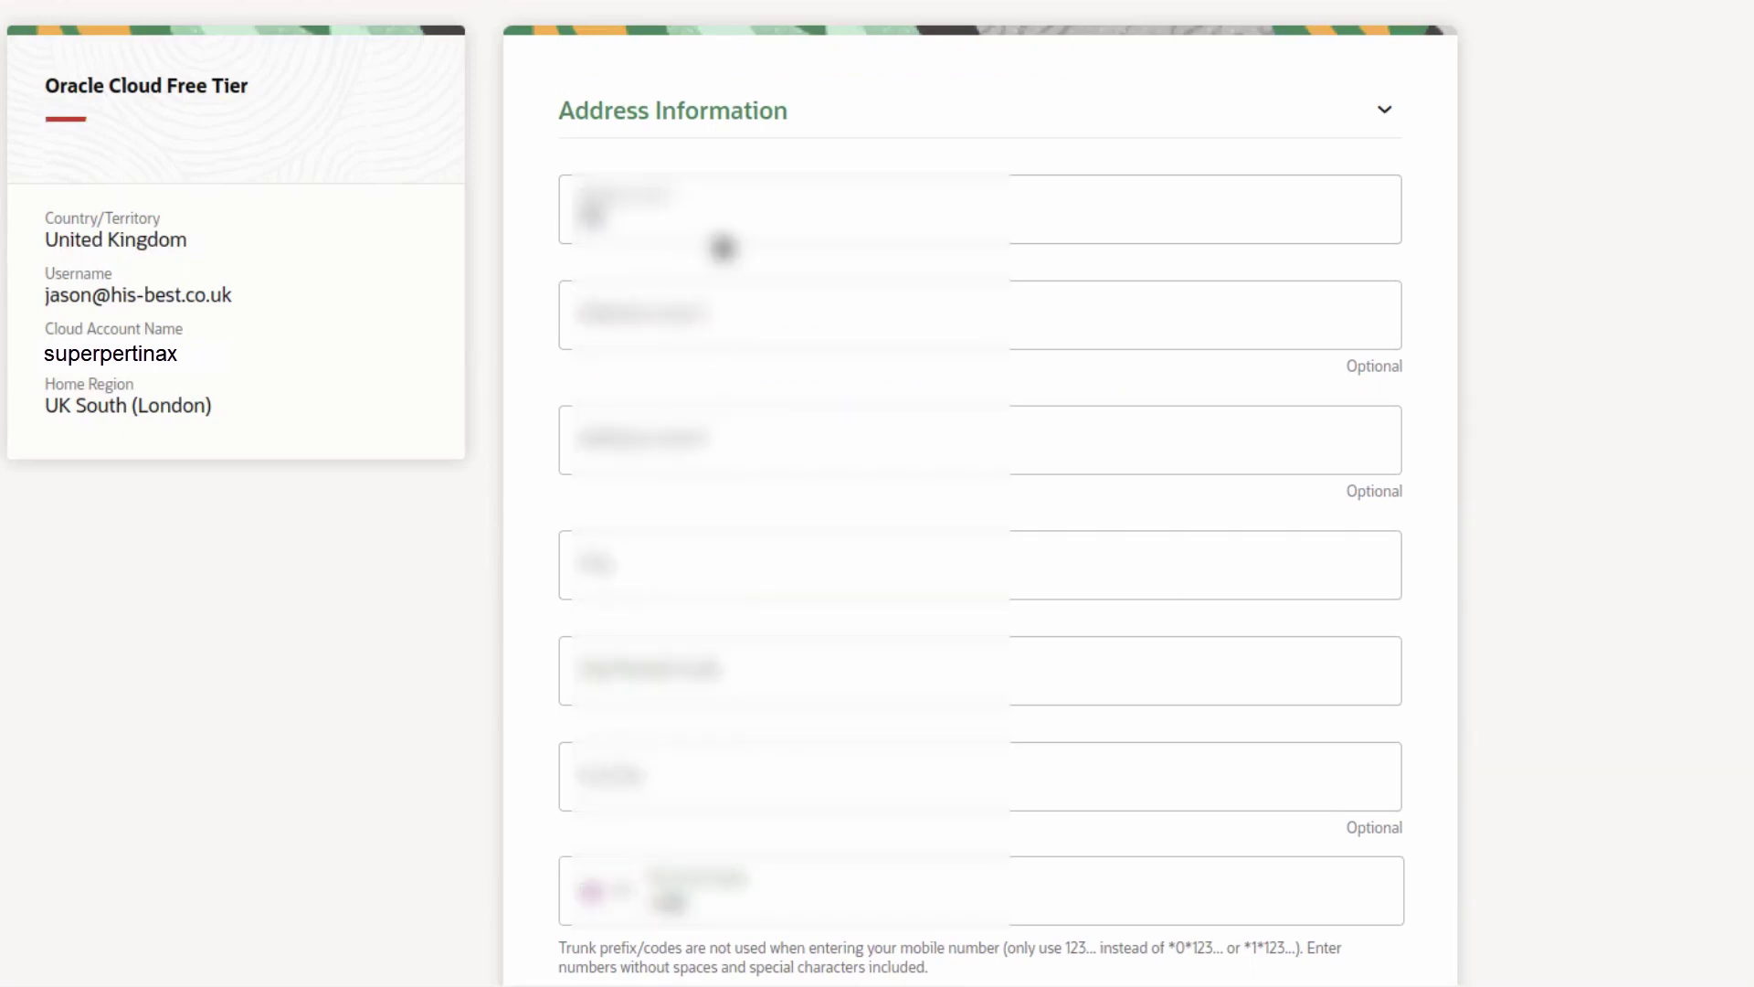
key(Tab)
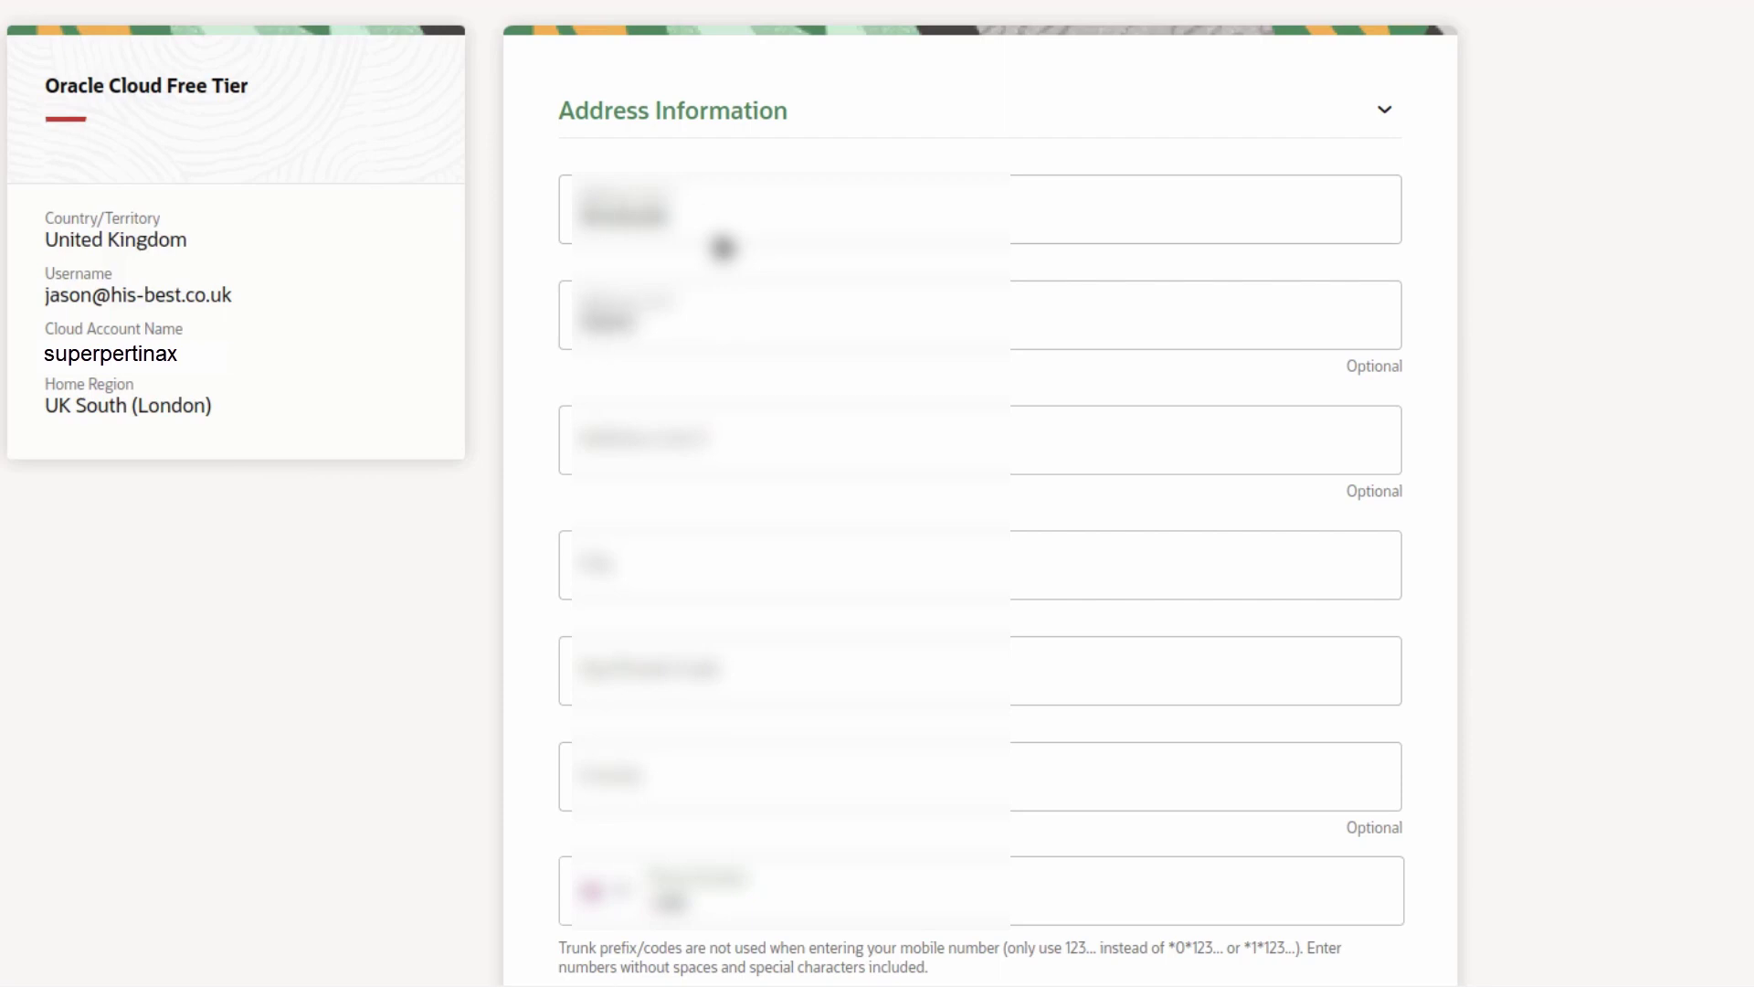
key(Tab)
key(ctrl+a)
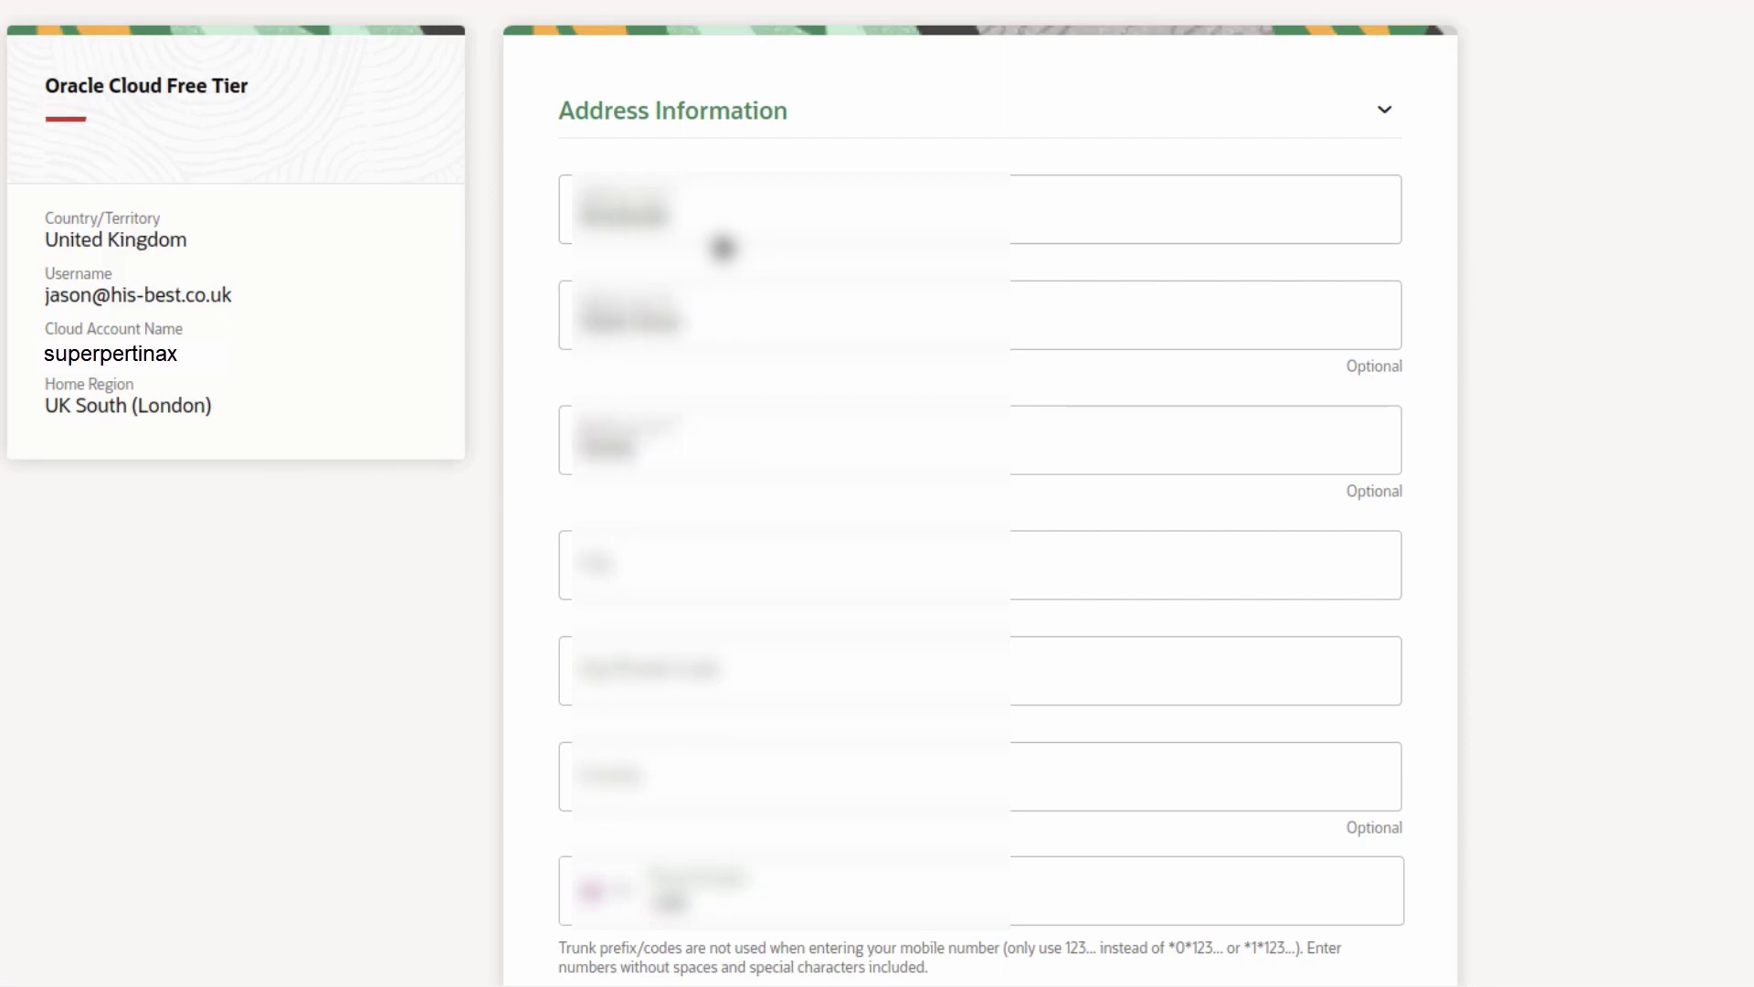
key(Tab)
- Correct the city entry, then fill in the postcode, county and mobile number
key(ctrl+a)
text(Ashford)
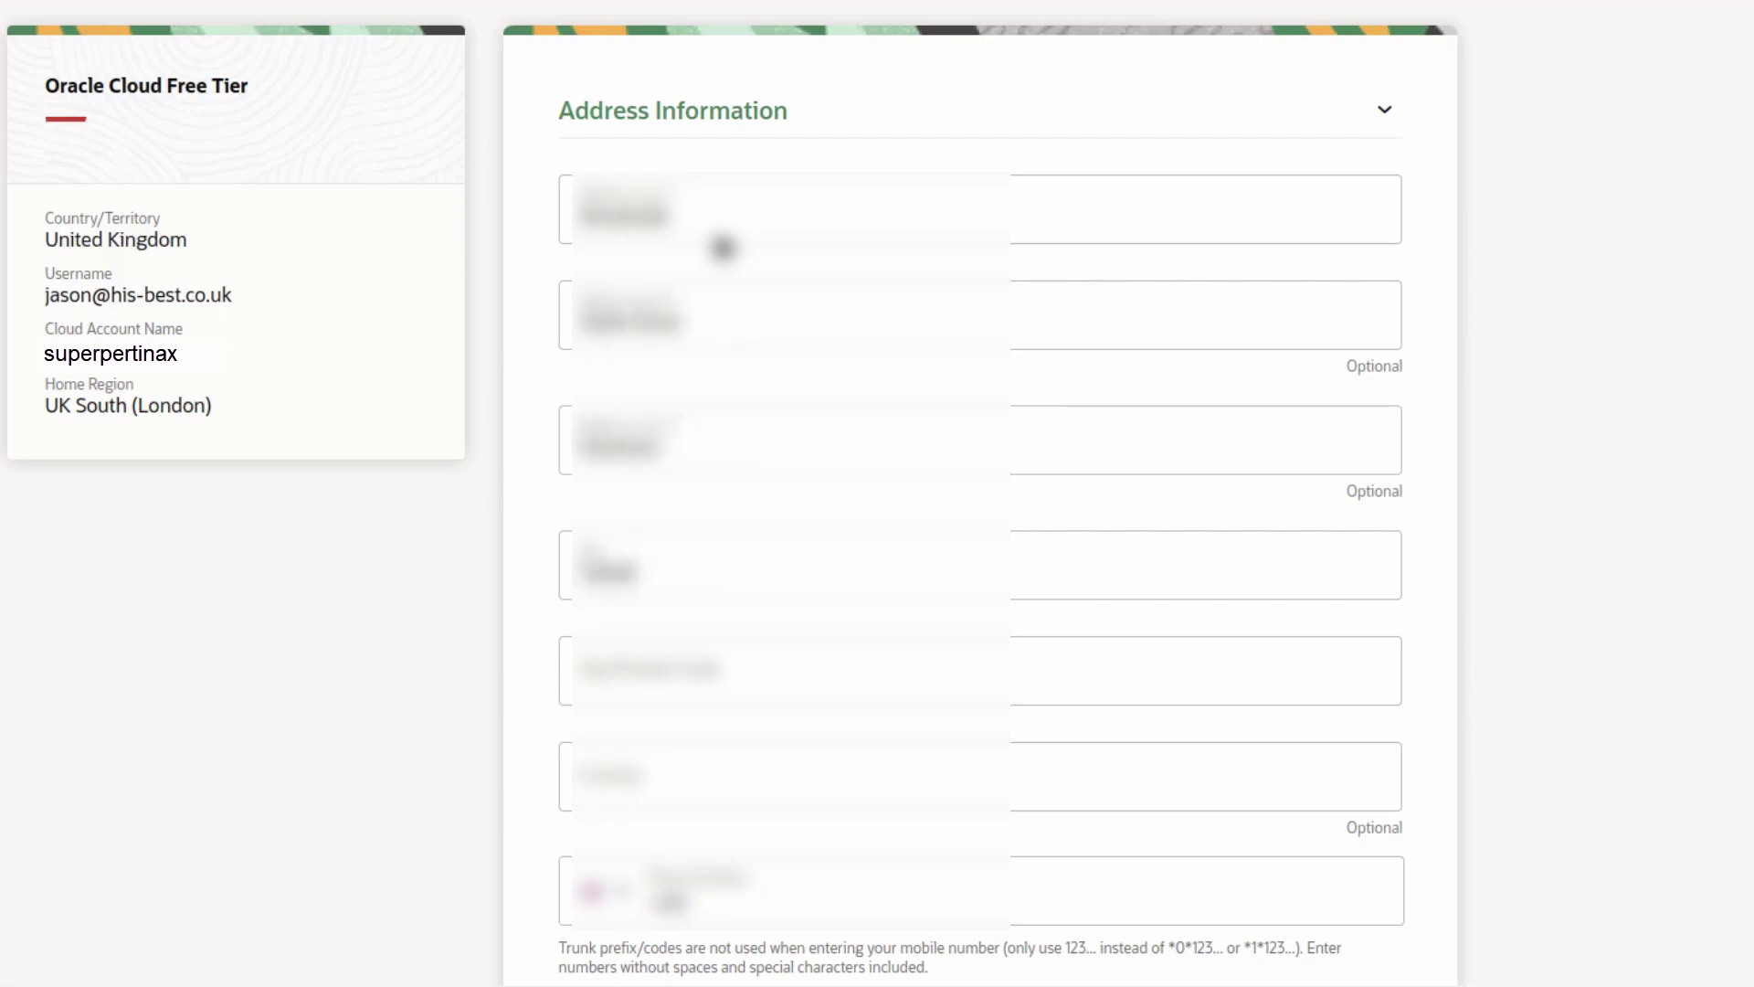
key(Tab)
text(Ashford Kent)
key(ctrl+a)
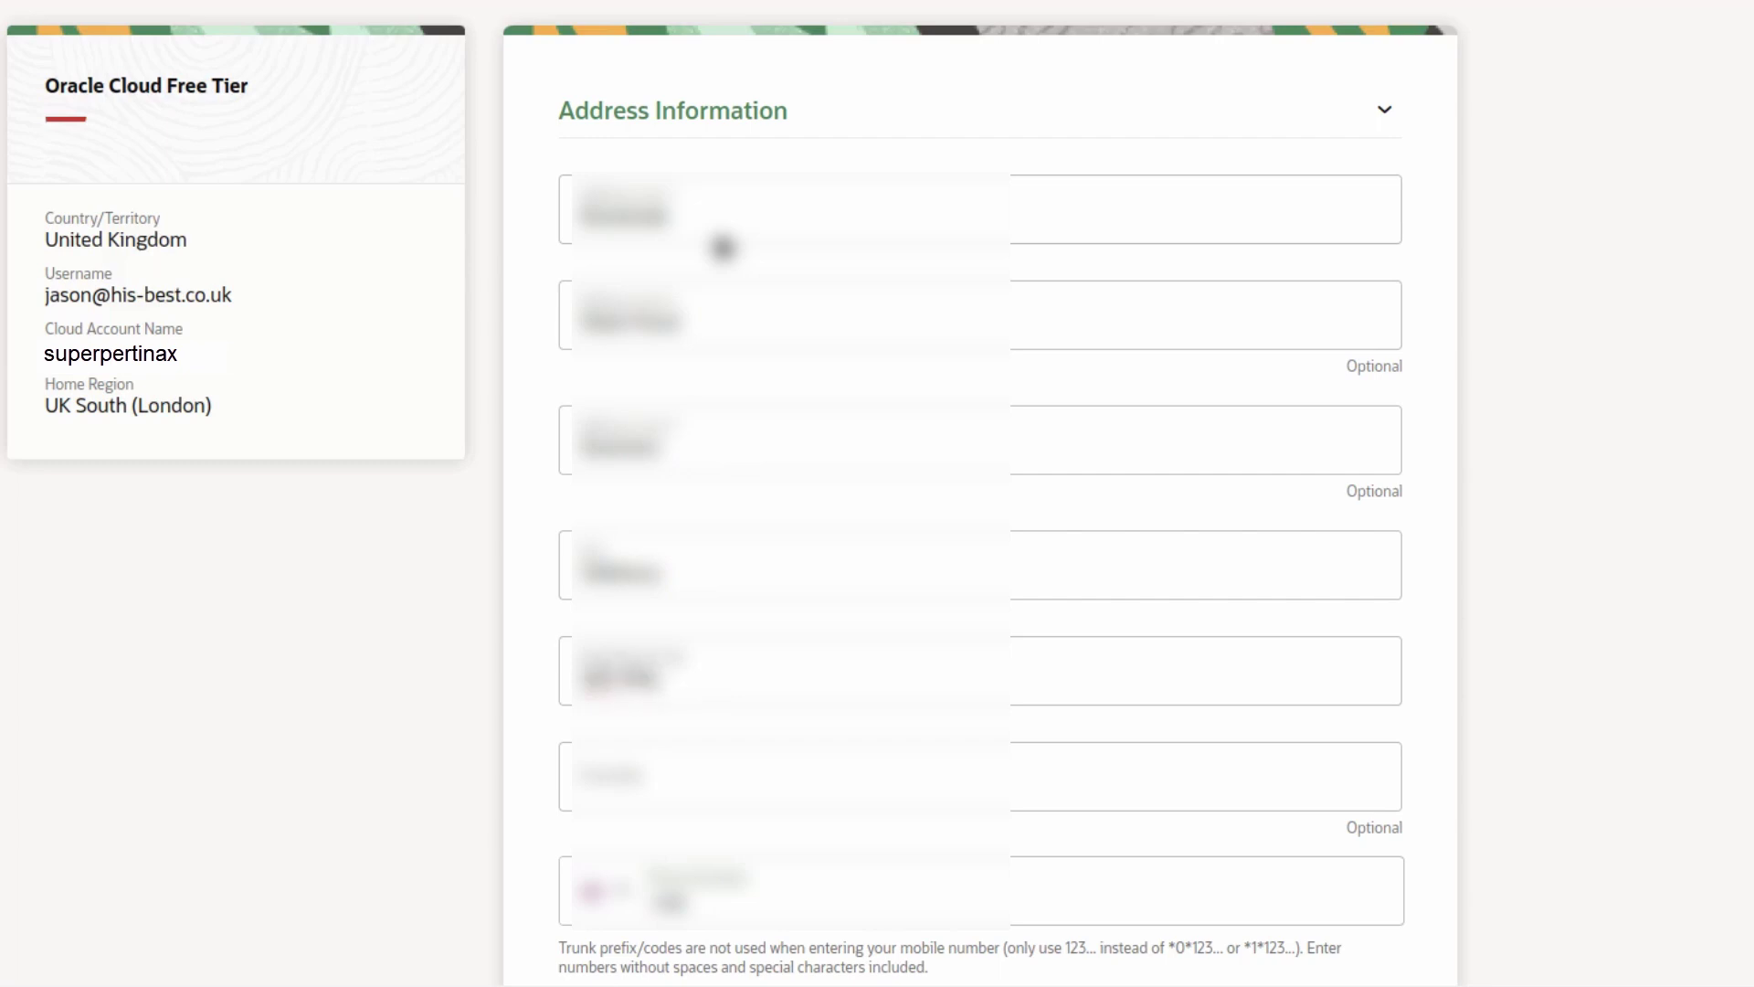
click(674, 781)
text(Kent)
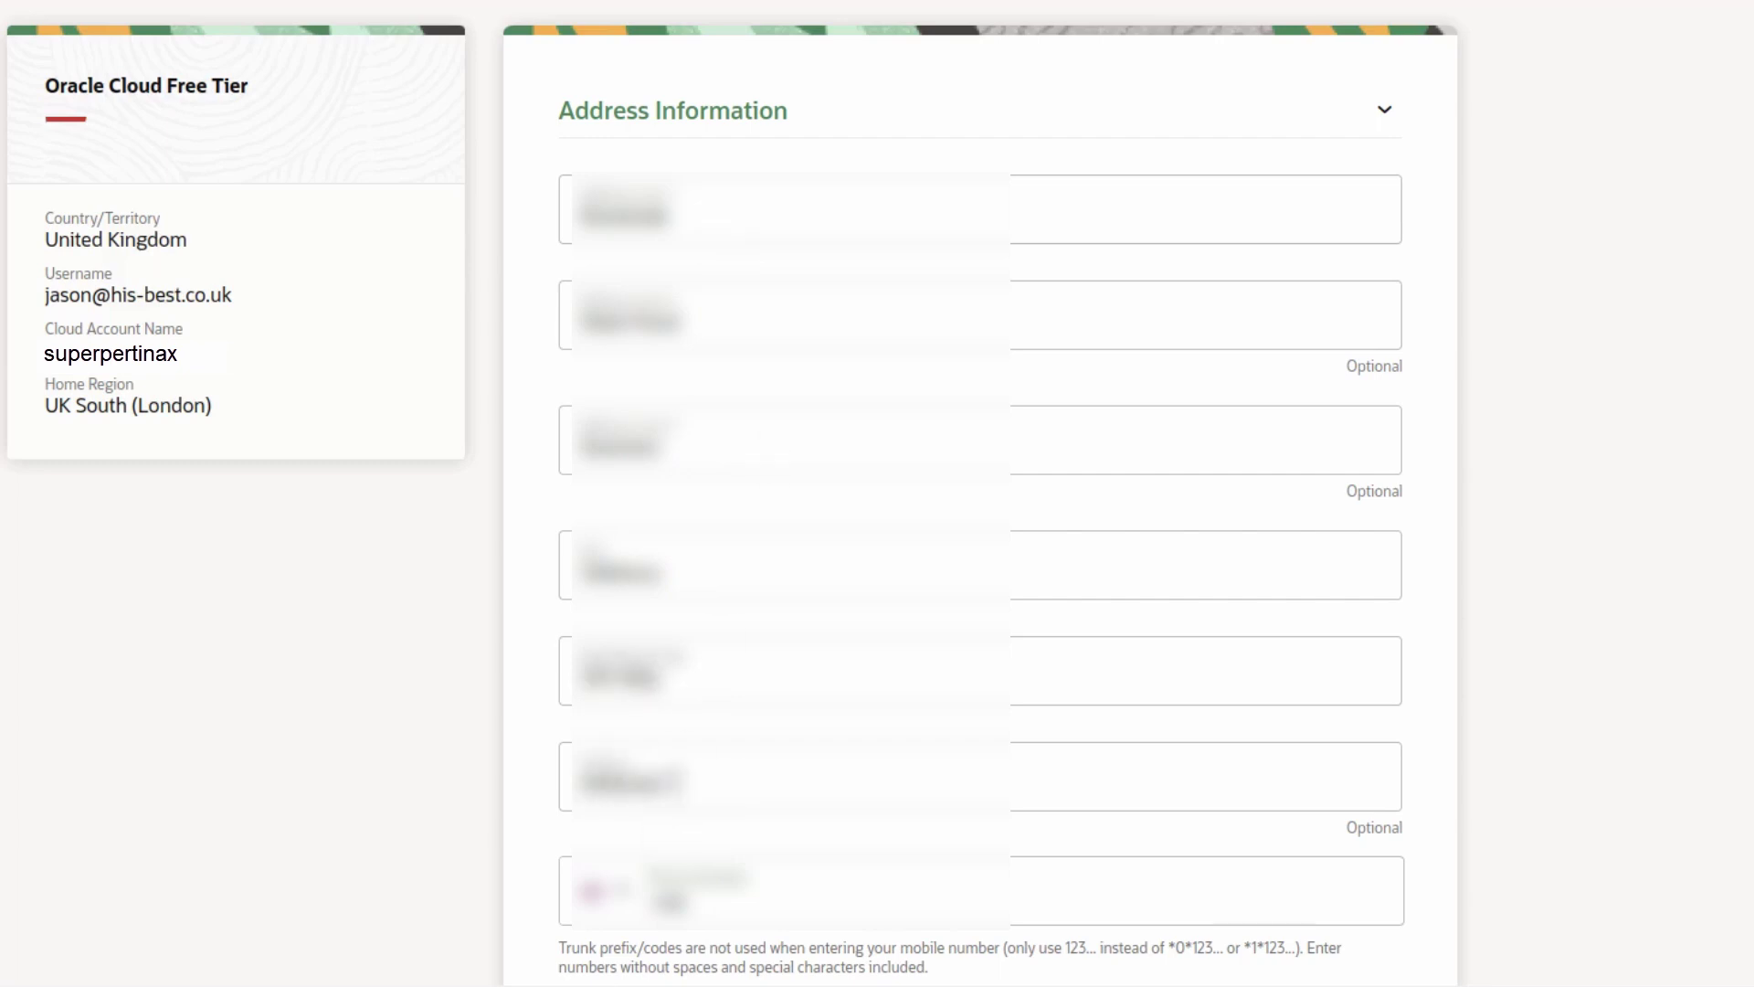
click(745, 900)
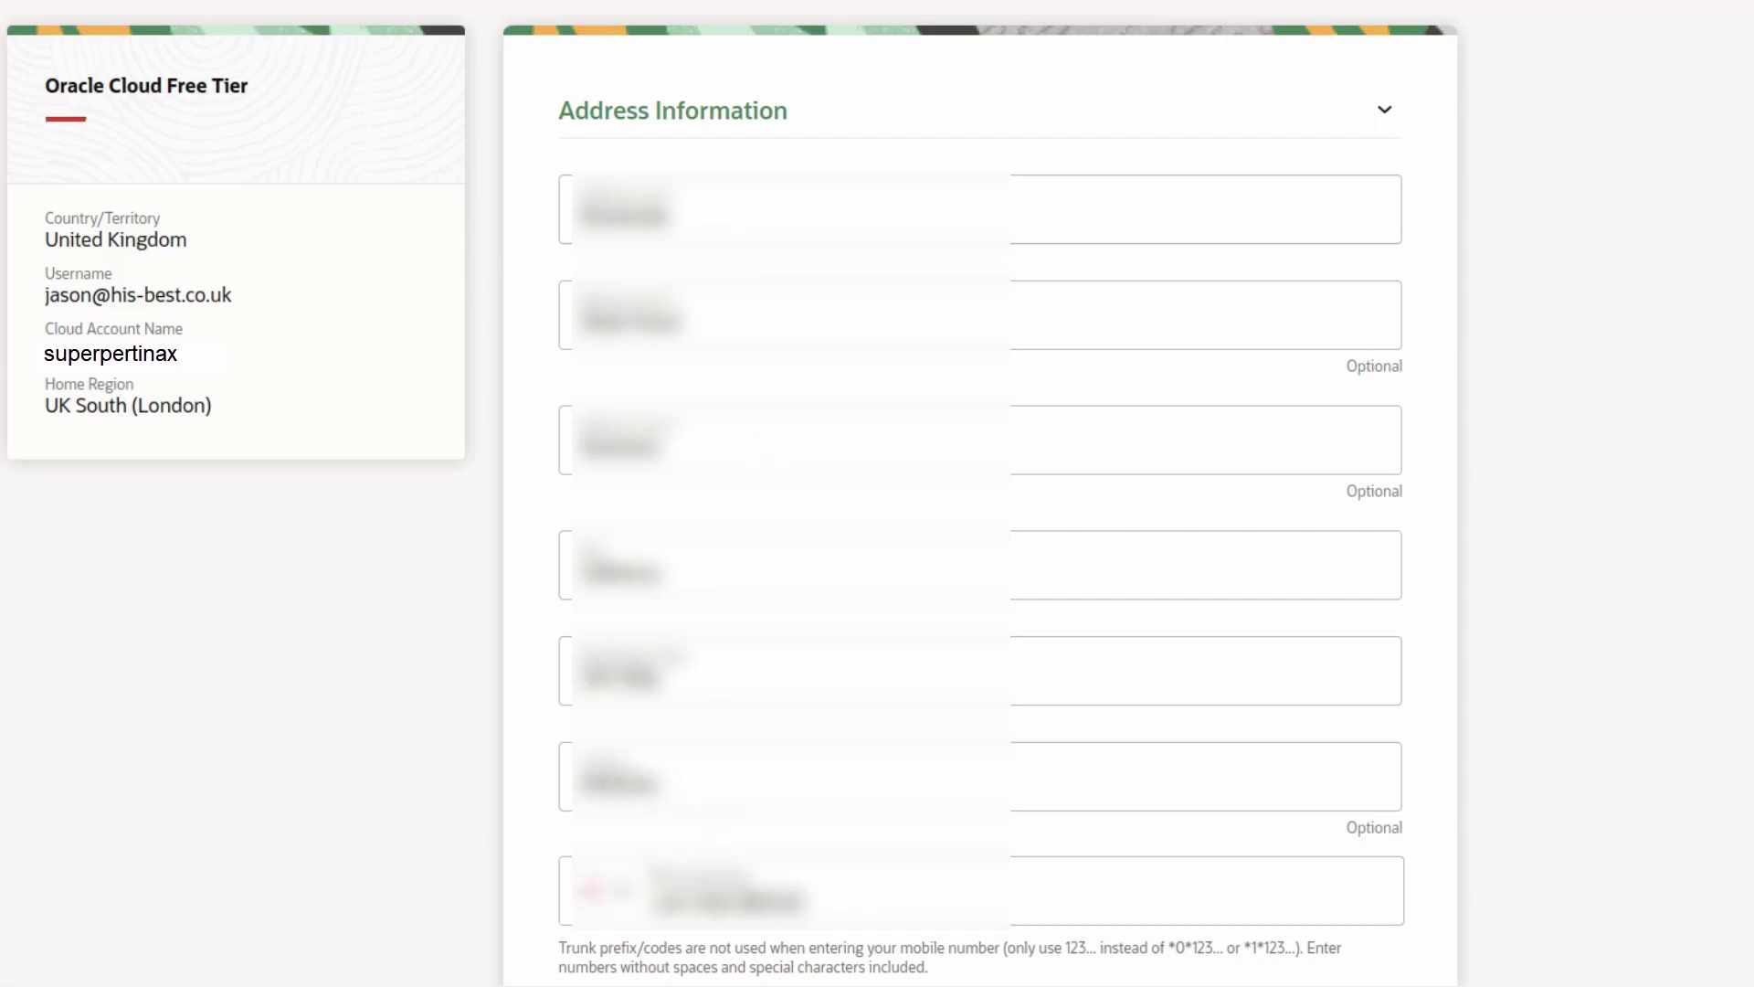
scroll(618, 813, down, 10)
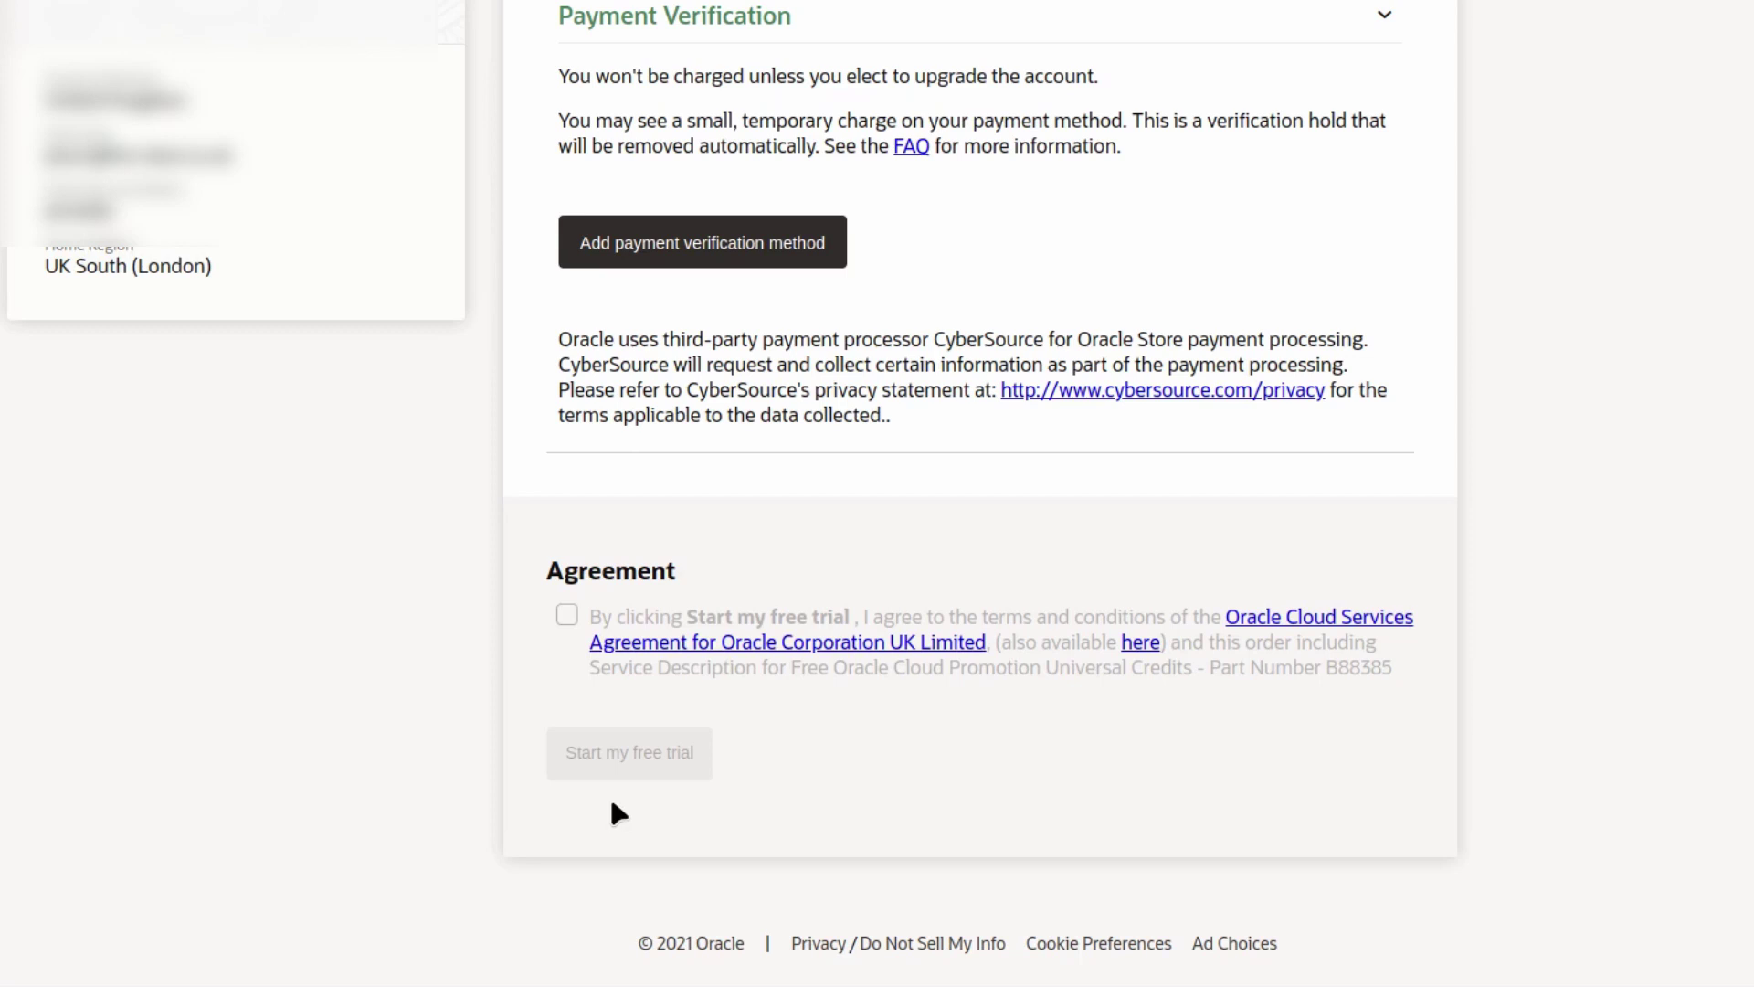
- Add Credit Card verification with the first card type, autofilled saved card, and security code
click(664, 257)
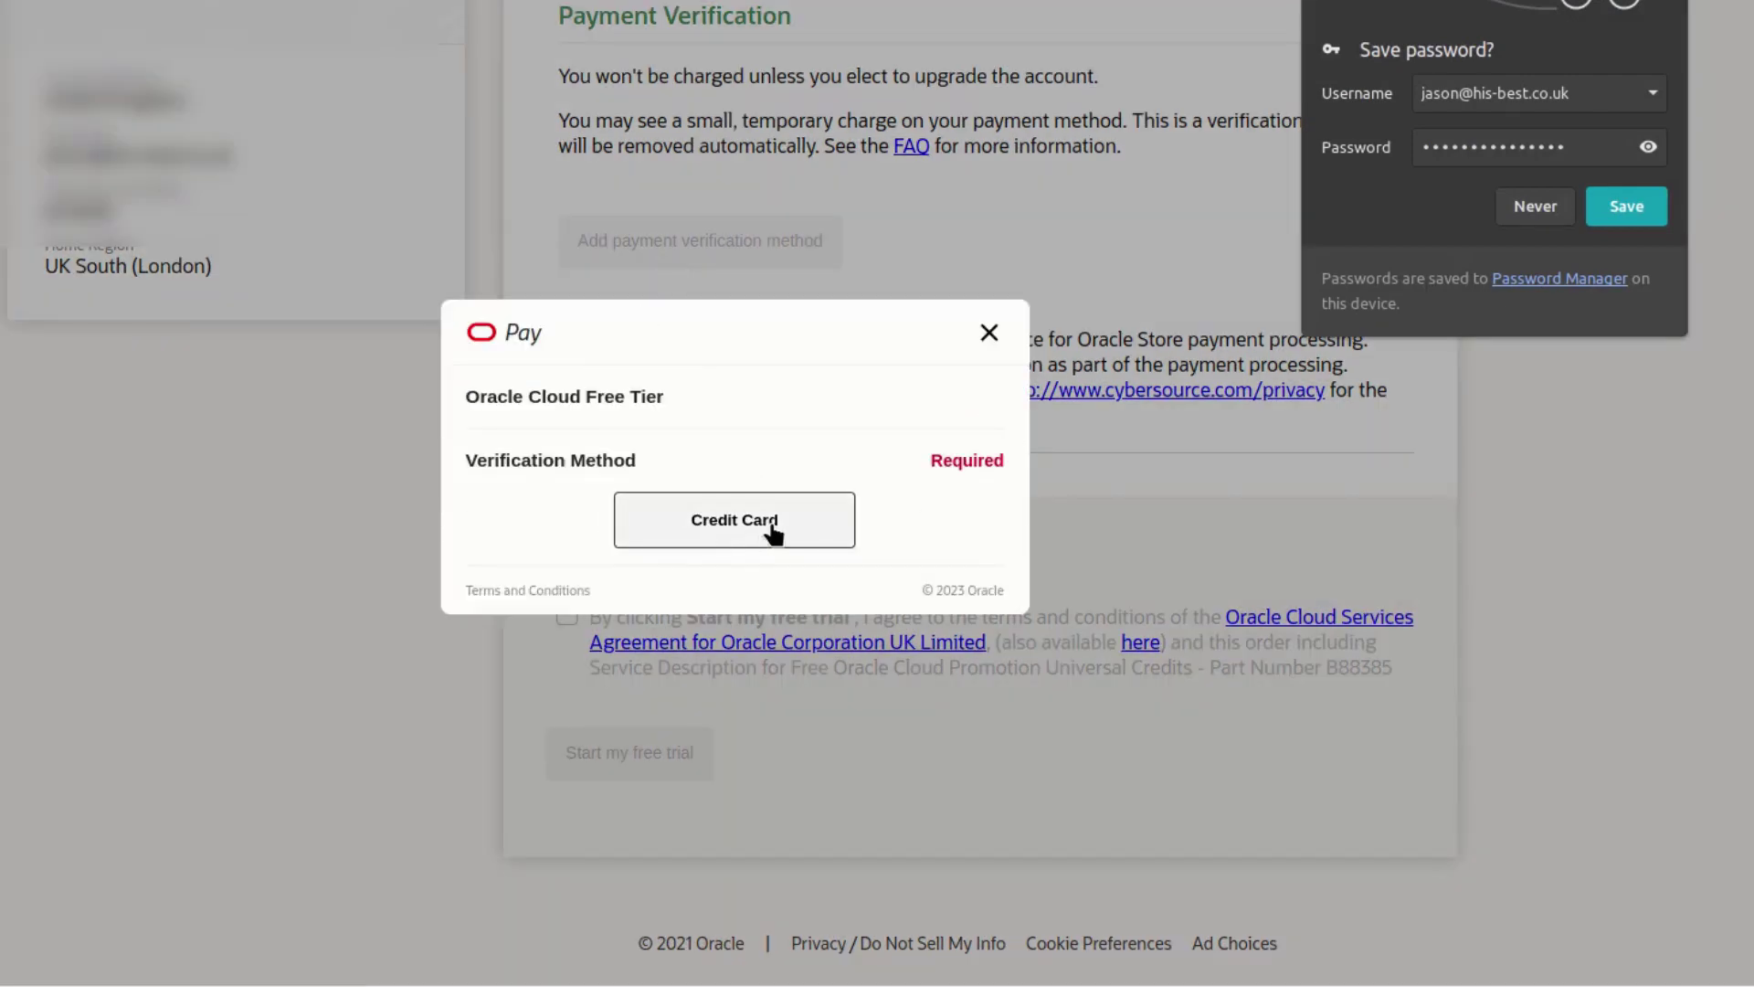
click(768, 528)
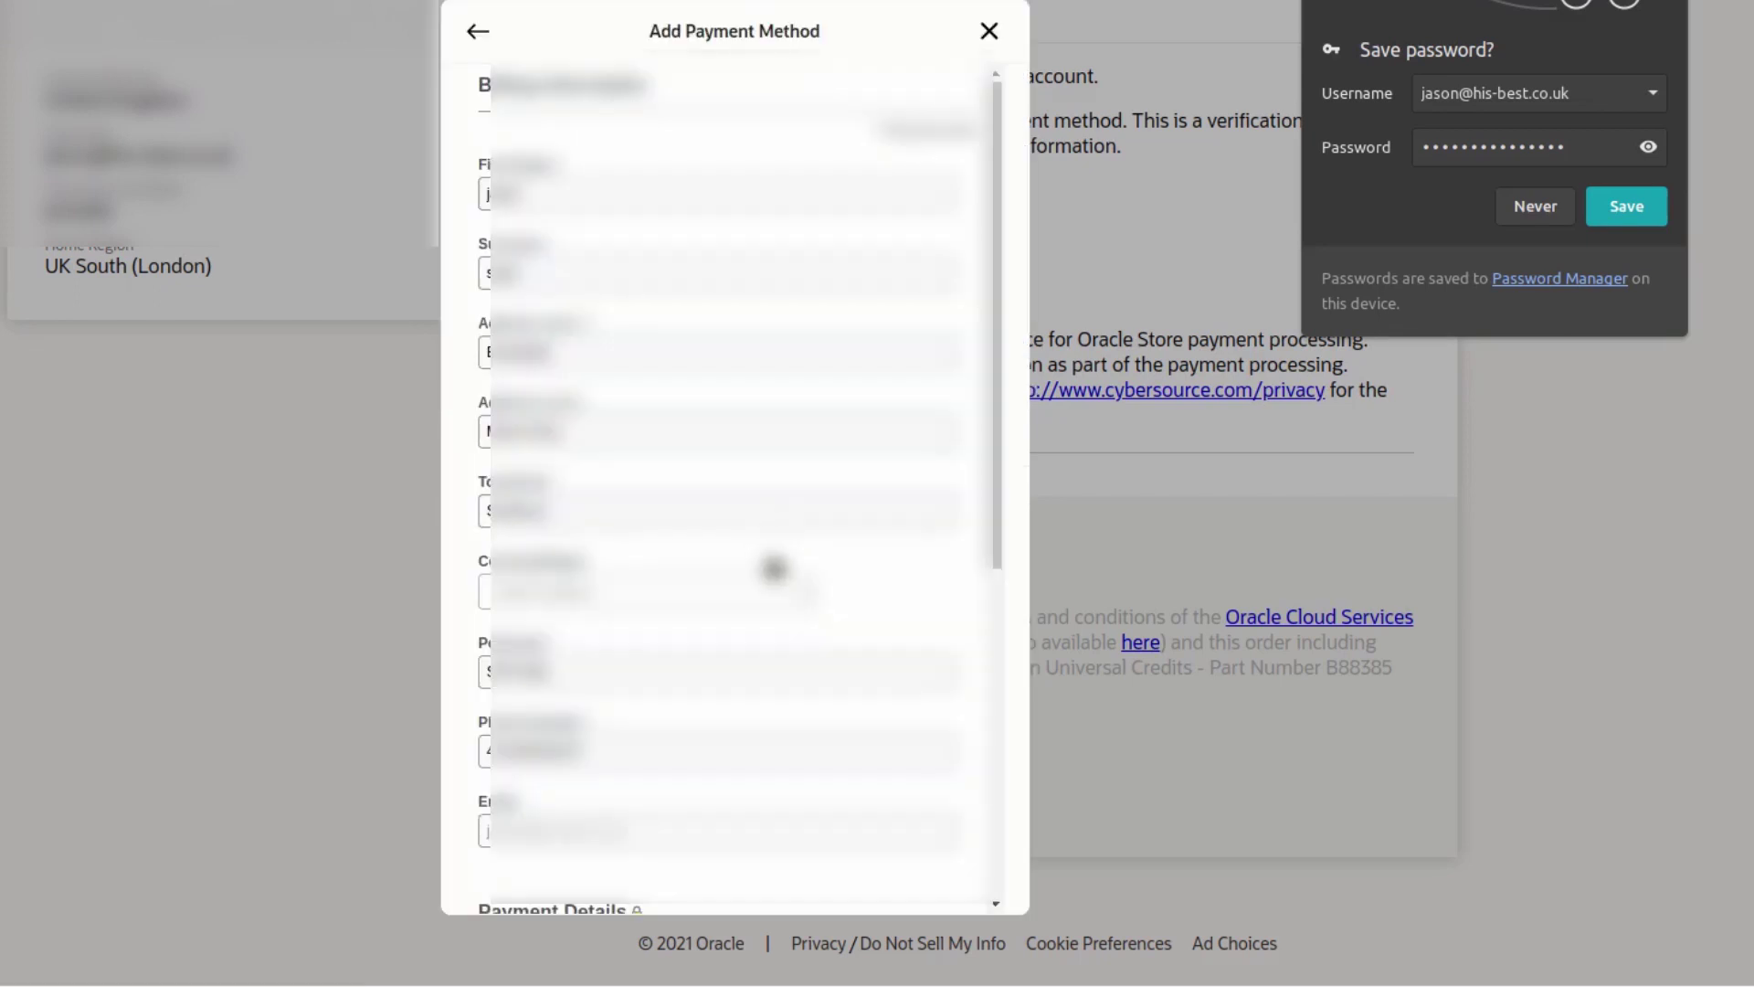
scroll(809, 617, down, 6)
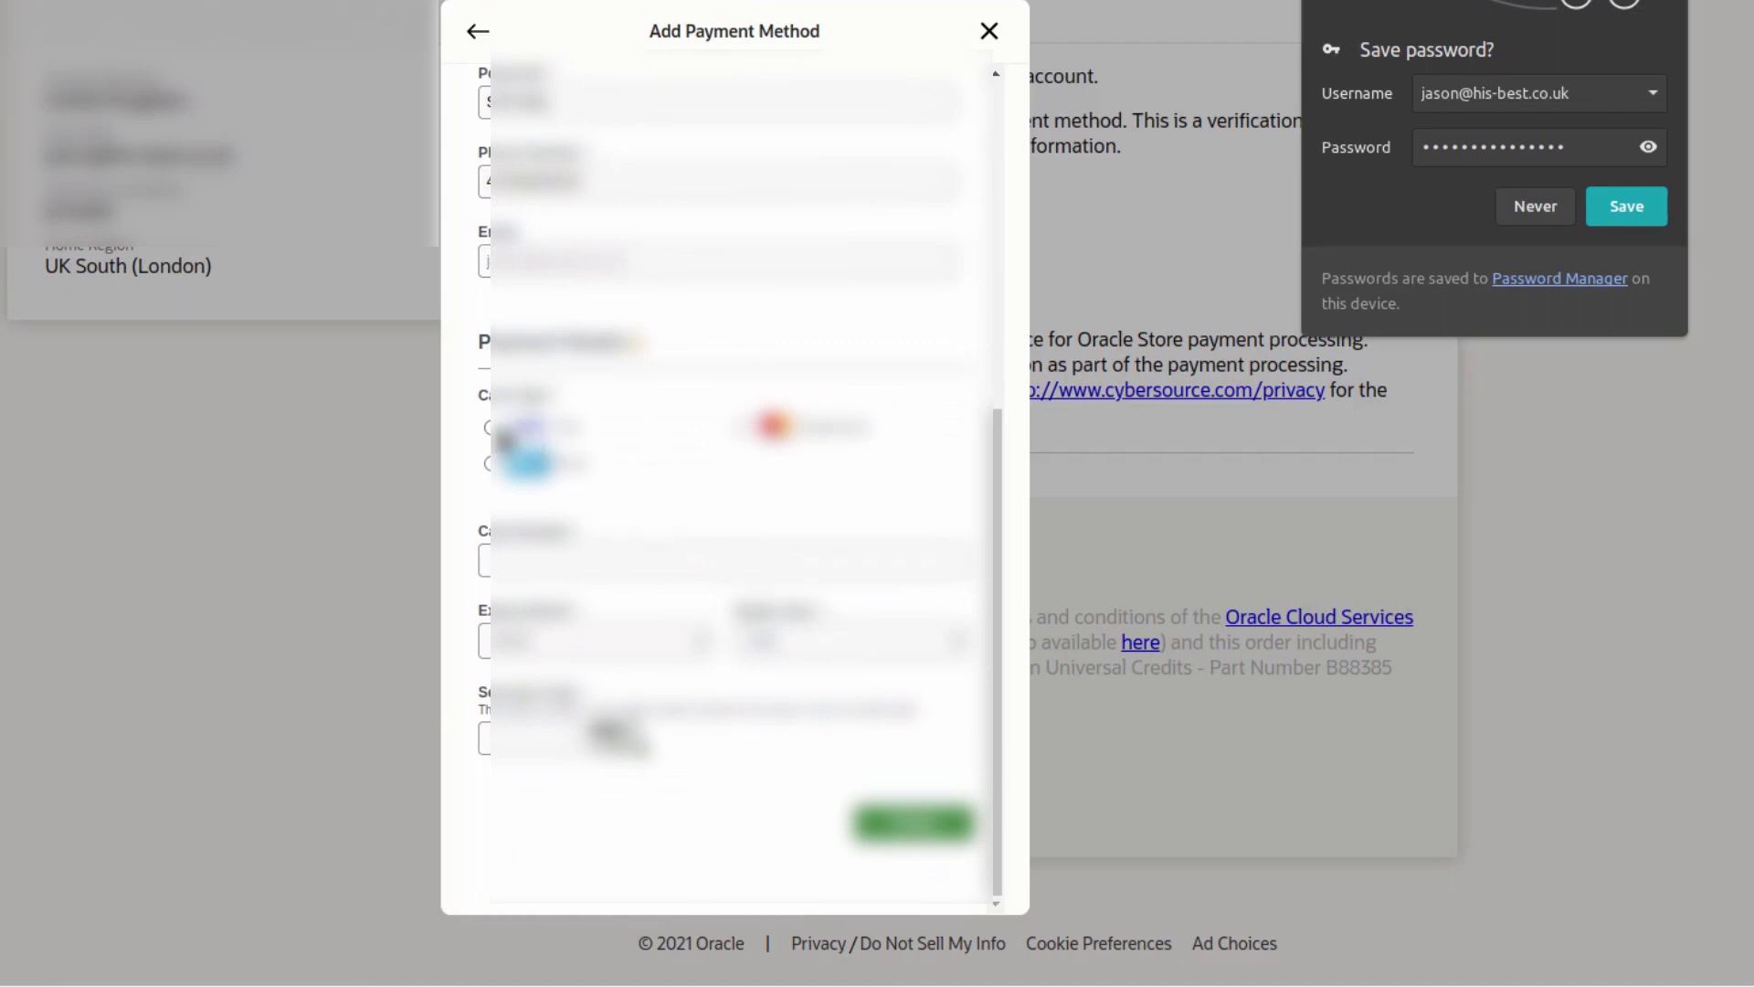
click(489, 428)
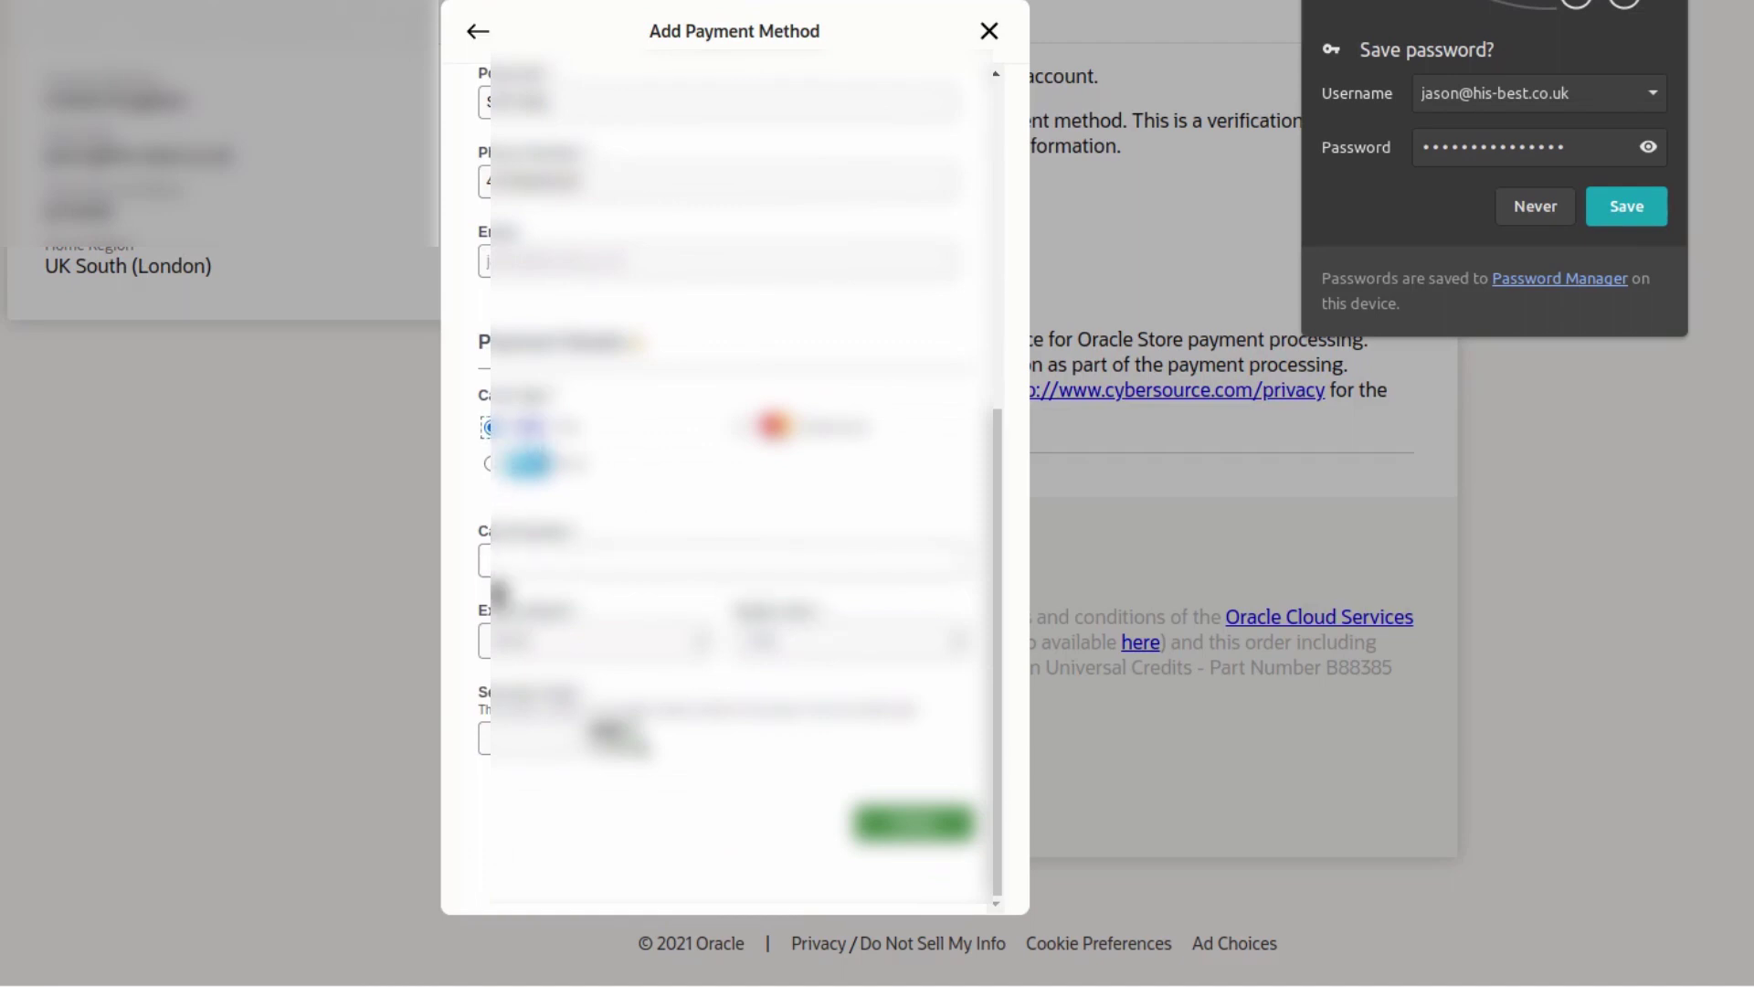
click(587, 548)
click(642, 621)
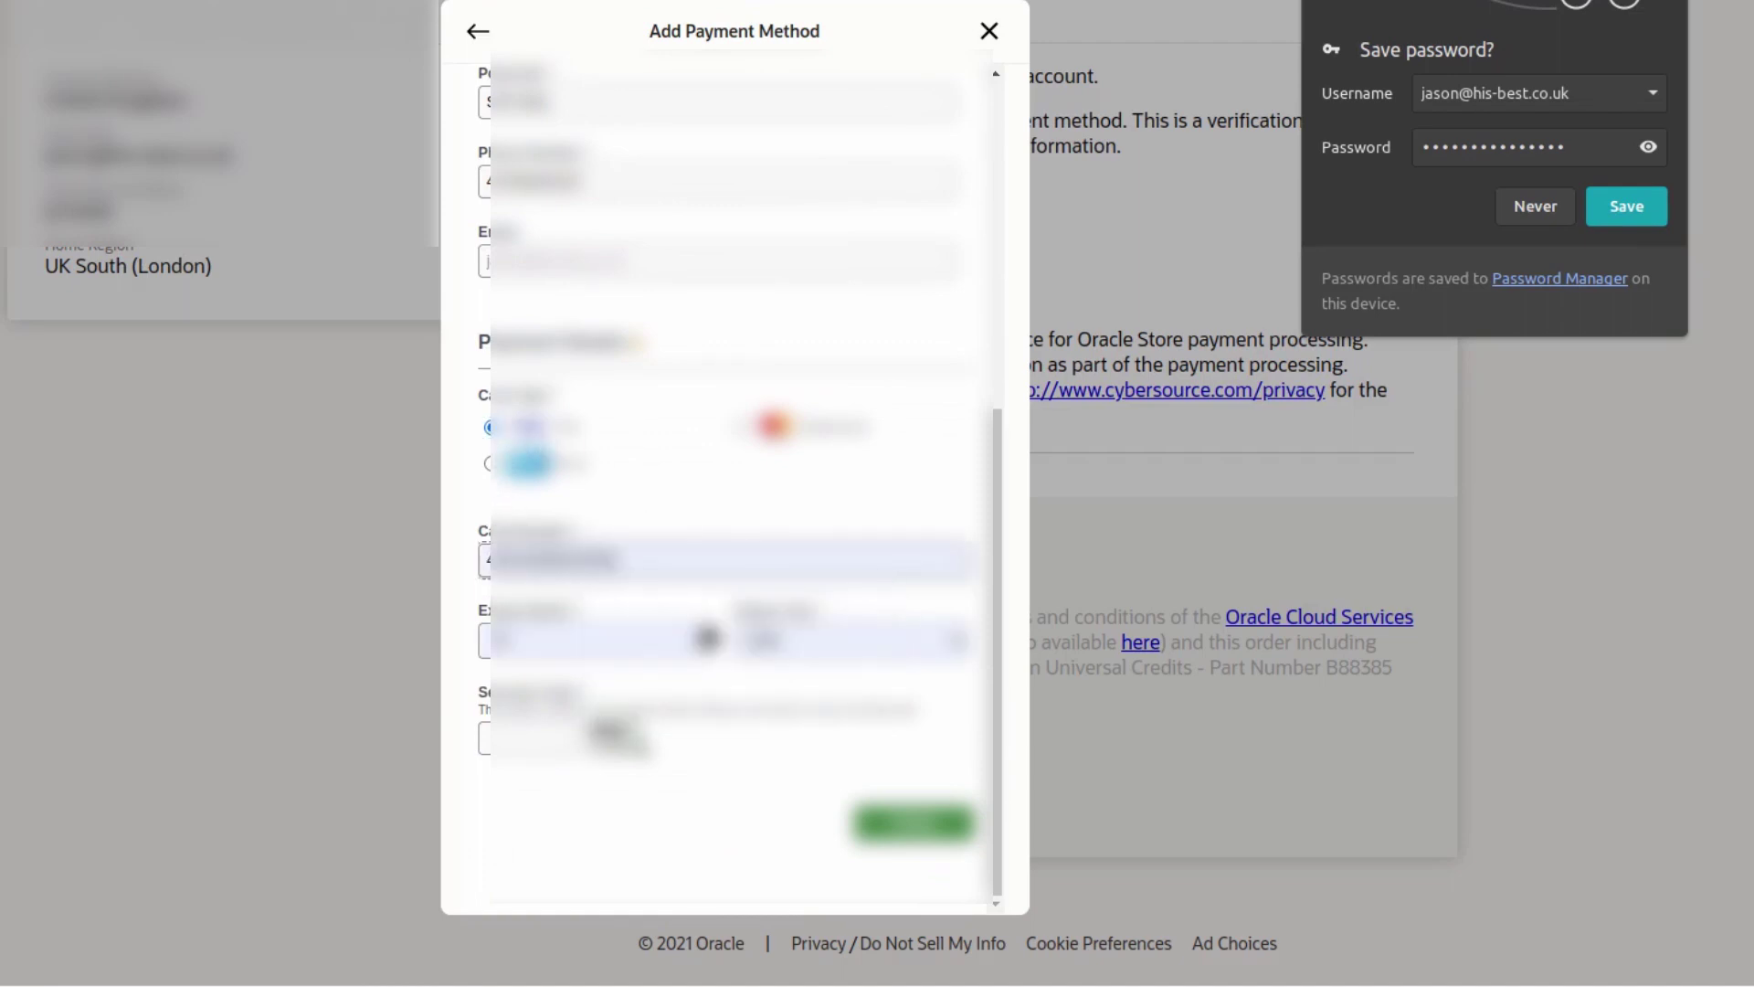
click(546, 743)
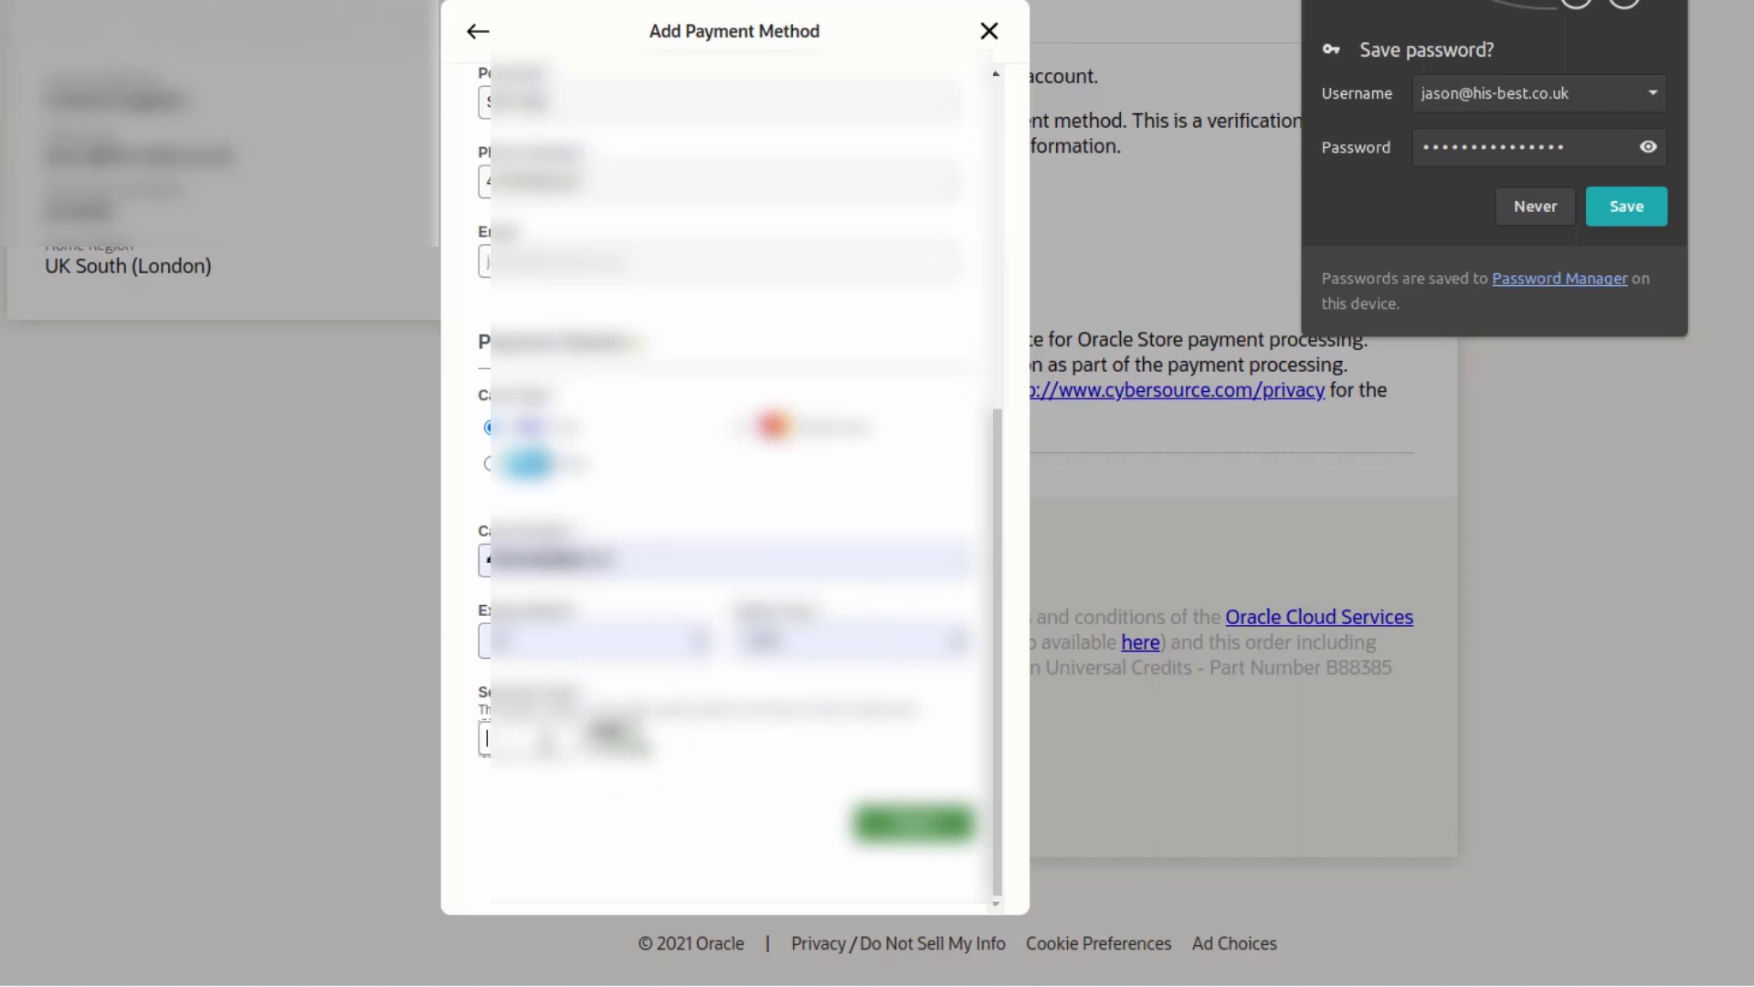
text(4)
- Approve the 0.80 GBP verification charge with the bank's texted passcode and close the Thank you dialog
click(876, 839)
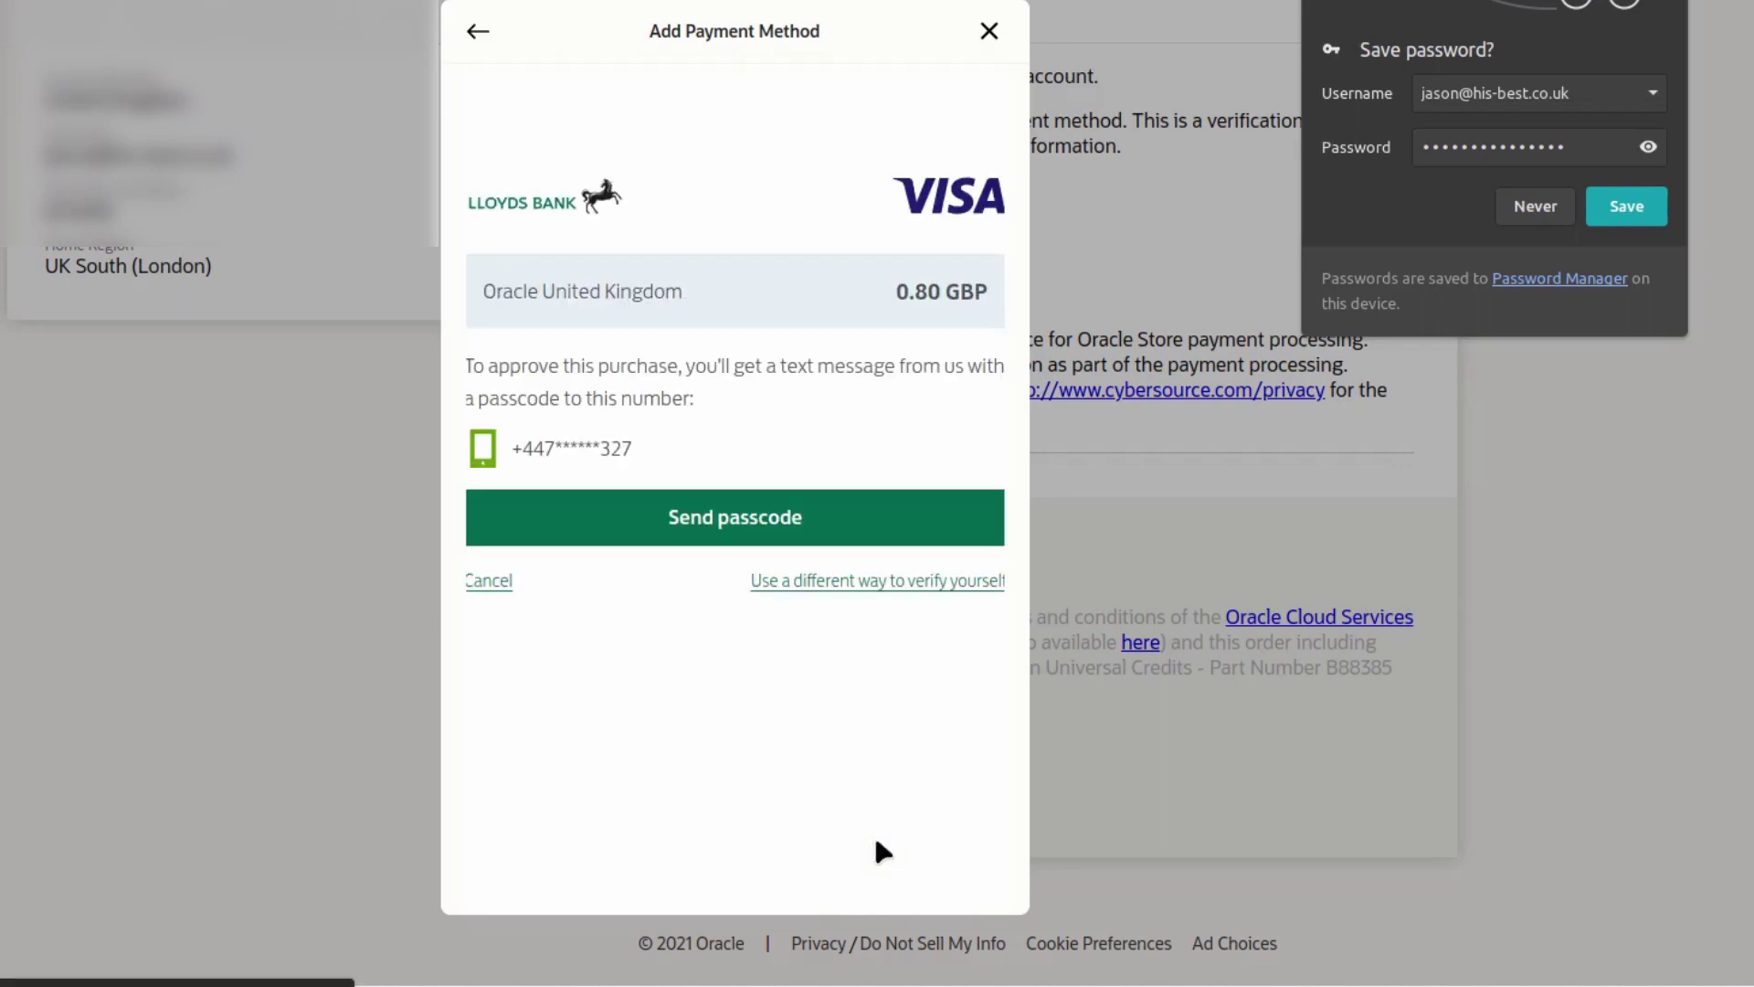
click(720, 522)
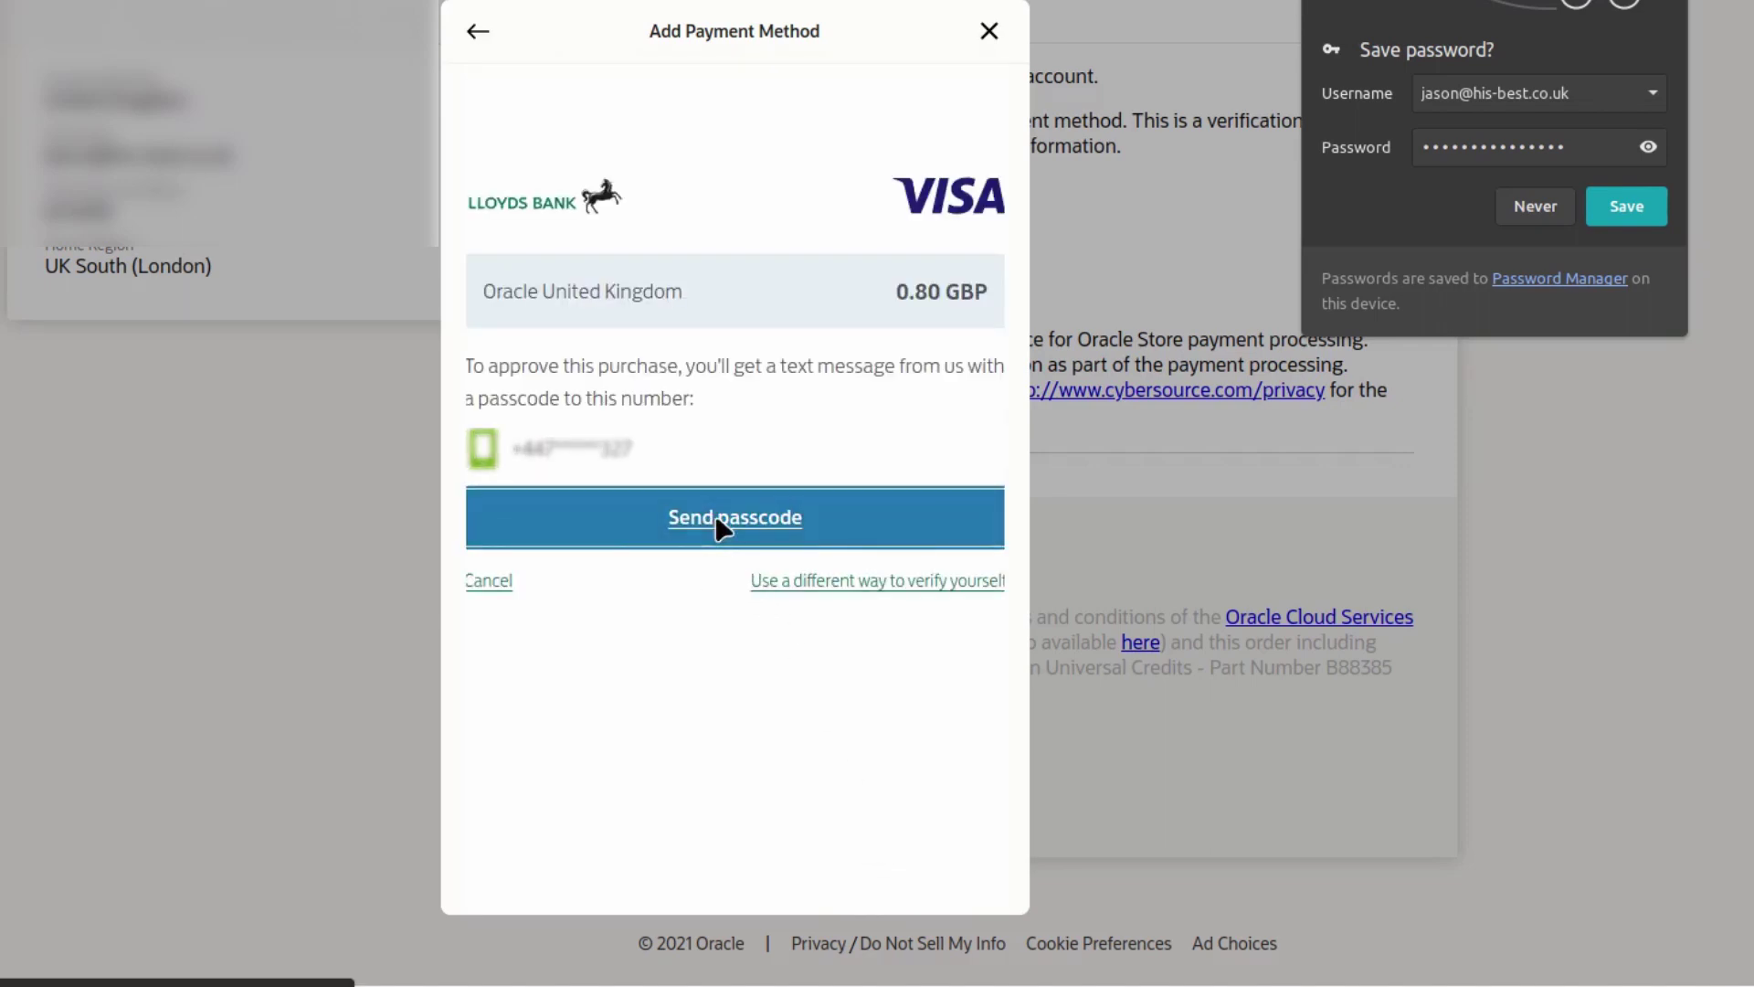
text(123)
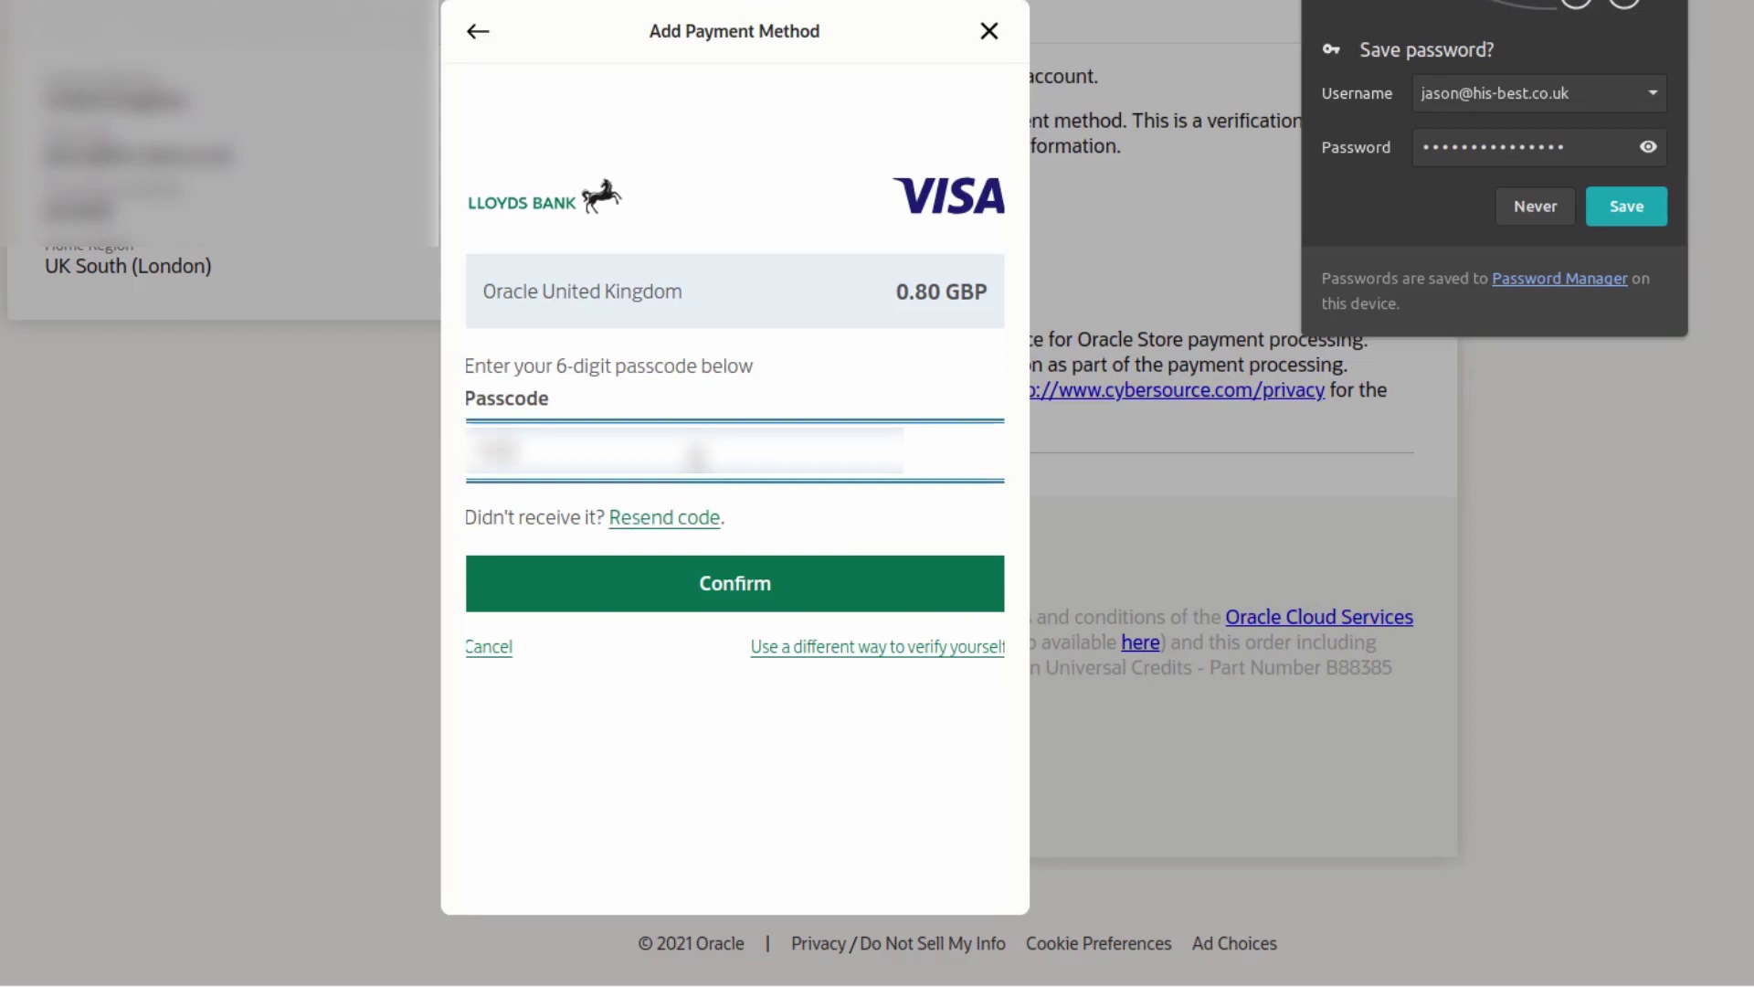
text(456)
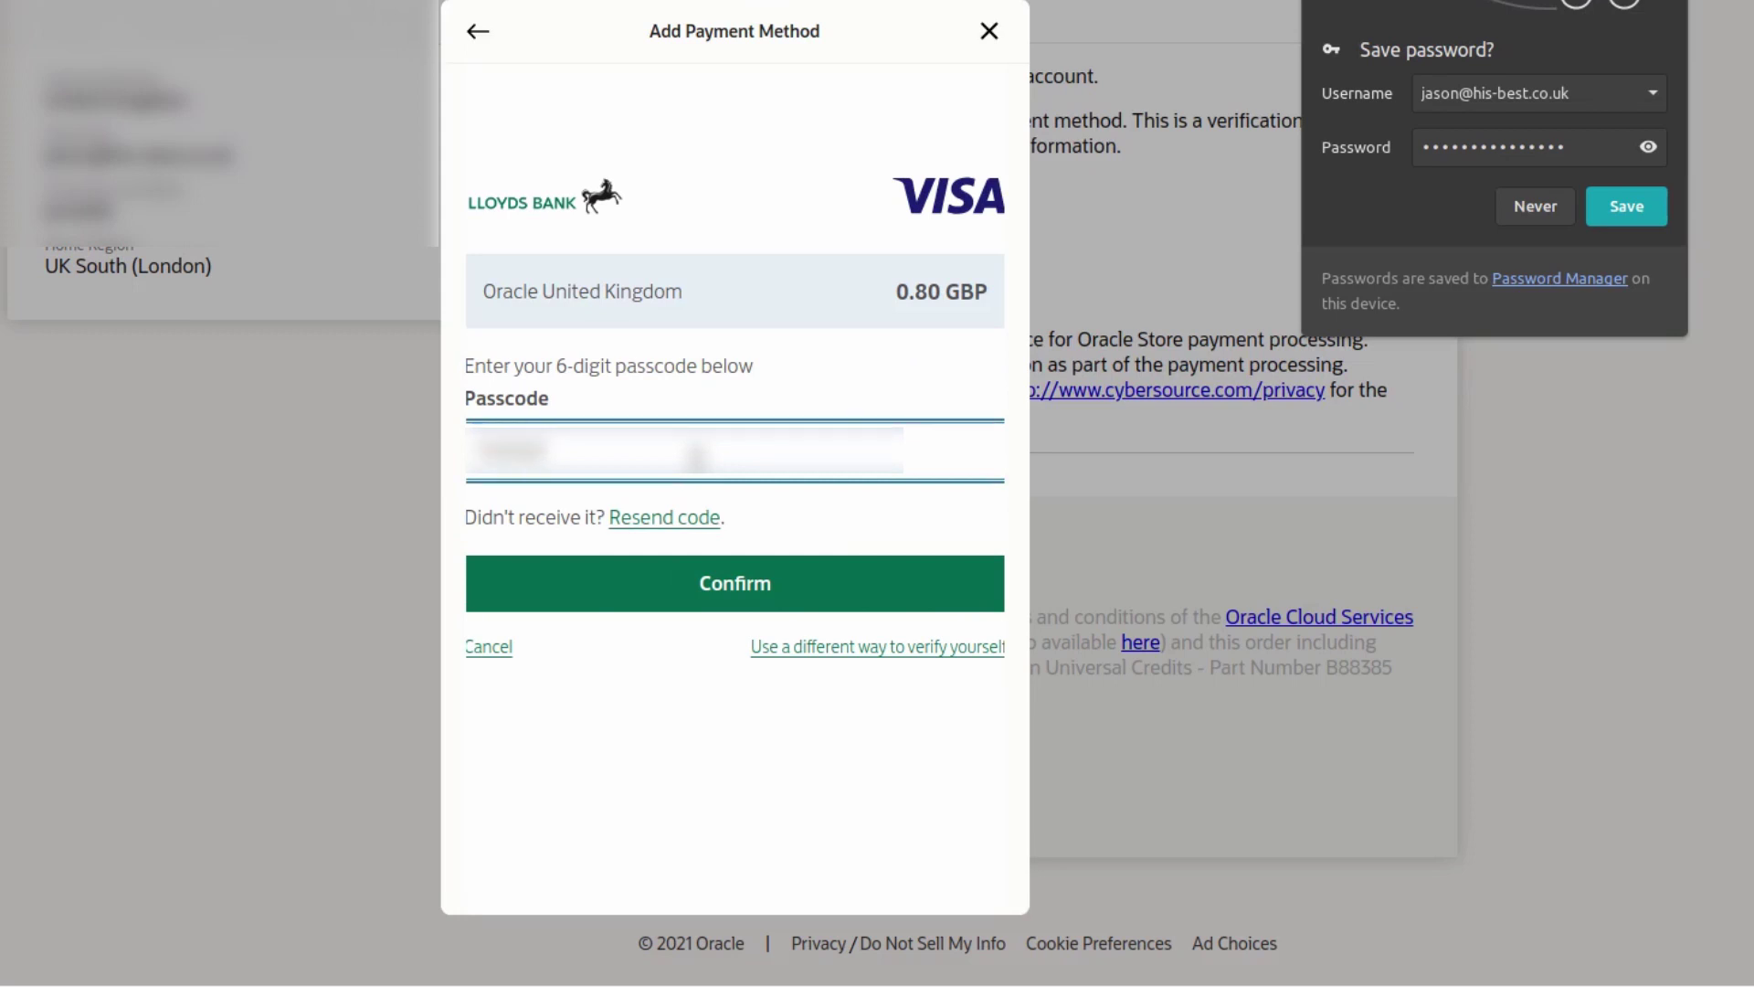
click(736, 581)
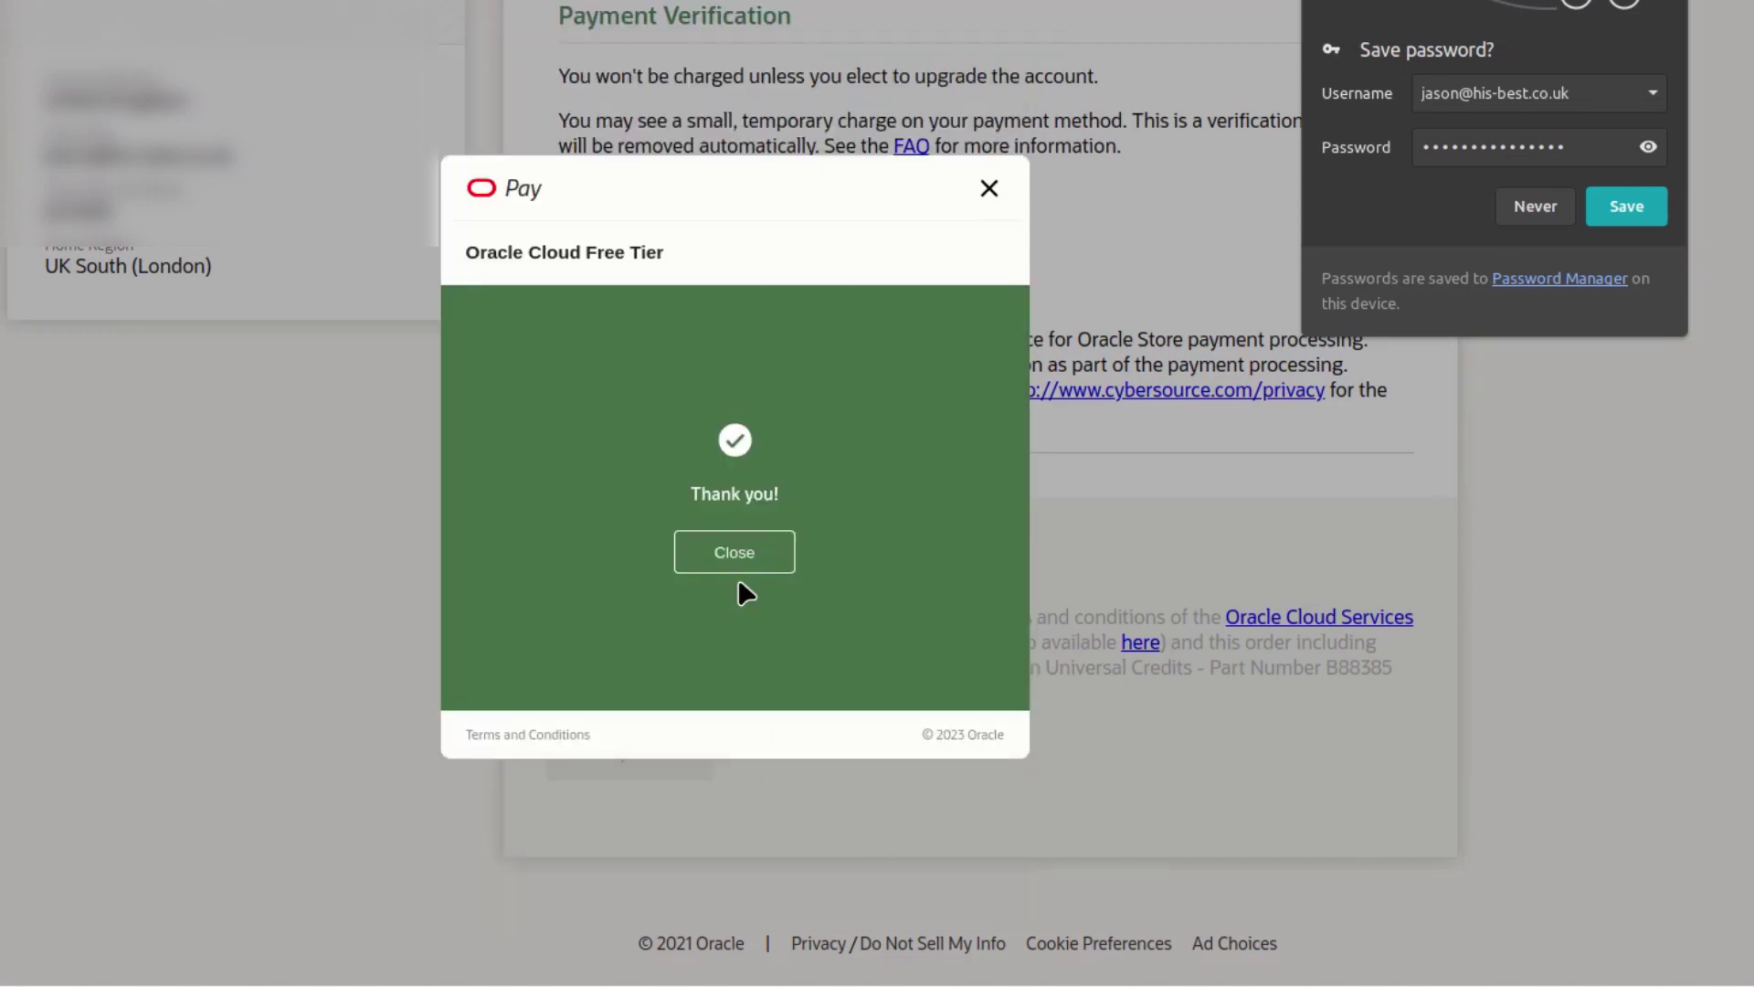
click(736, 554)
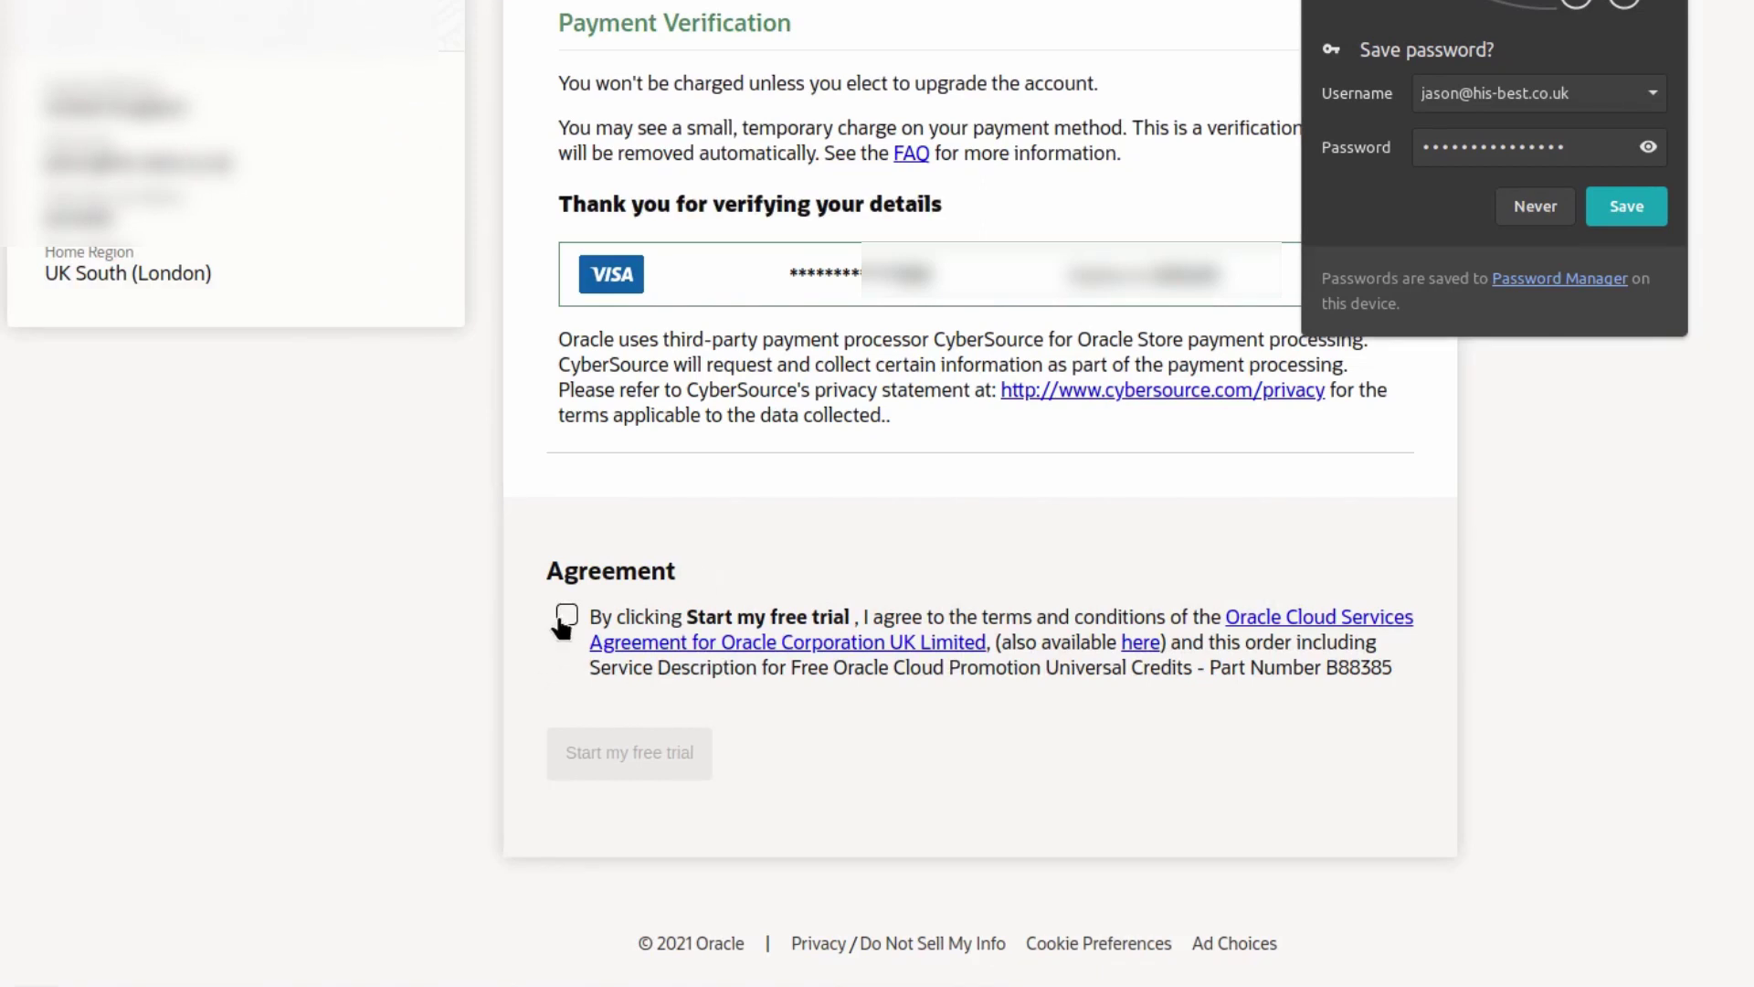
- Accept the Oracle Cloud Services Agreement and start the free trial
click(569, 710)
click(618, 766)
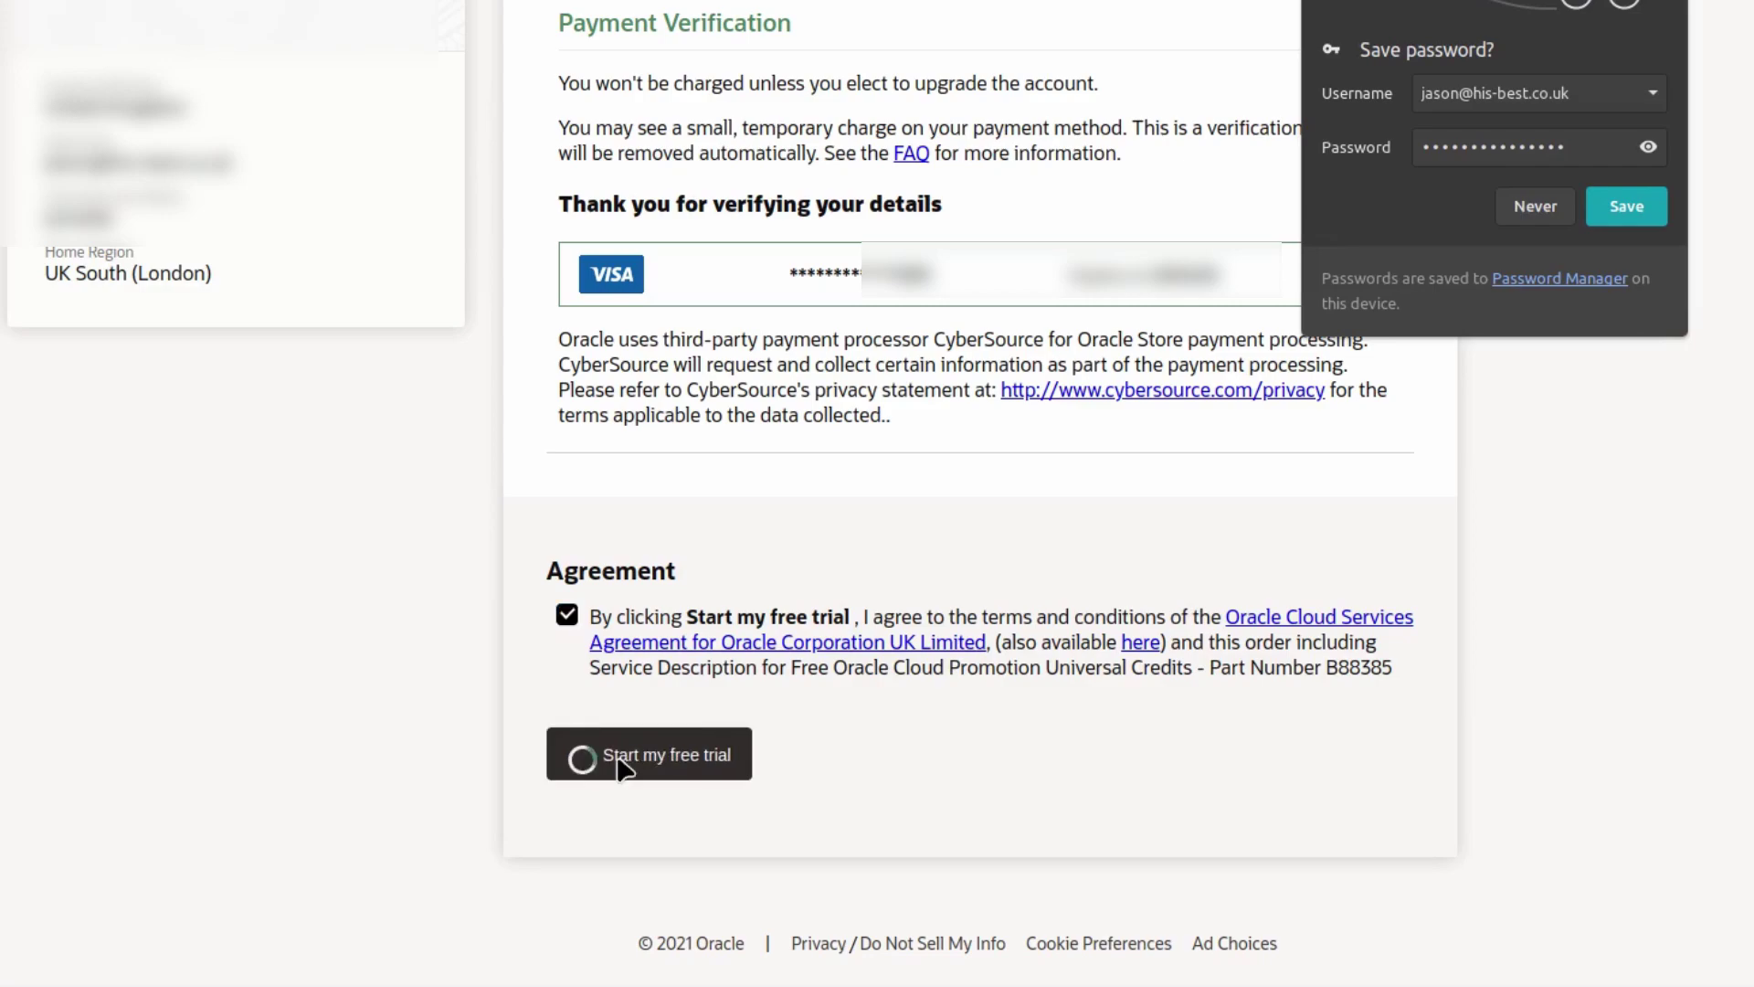